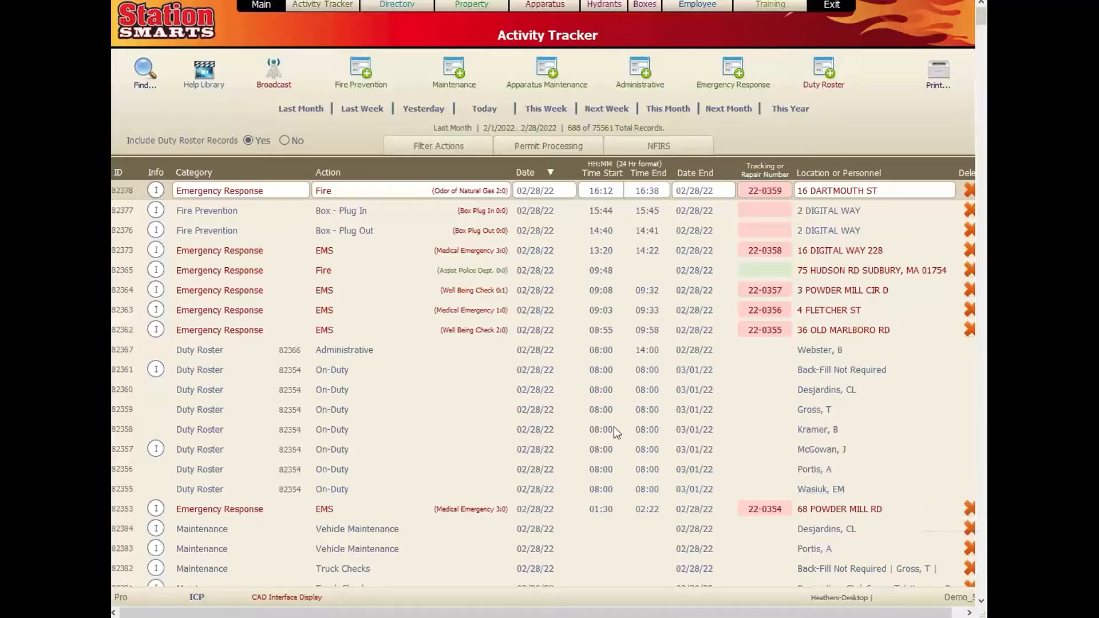
- Open the 82353 emergency response record, then close its details
{"action": "scroll", "coordinate": [429, 427], "scroll_direction": "down", "scroll_amount": 2}
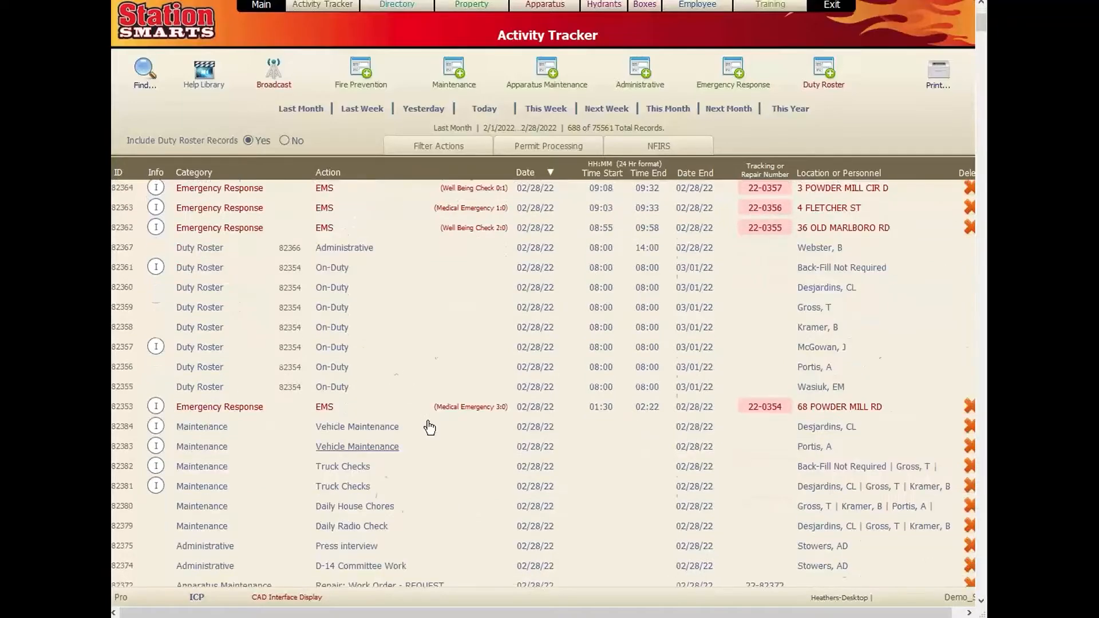
{"action": "scroll", "coordinate": [435, 447], "scroll_direction": "up", "scroll_amount": 1}
{"action": "left_click", "coordinate": [416, 463]}
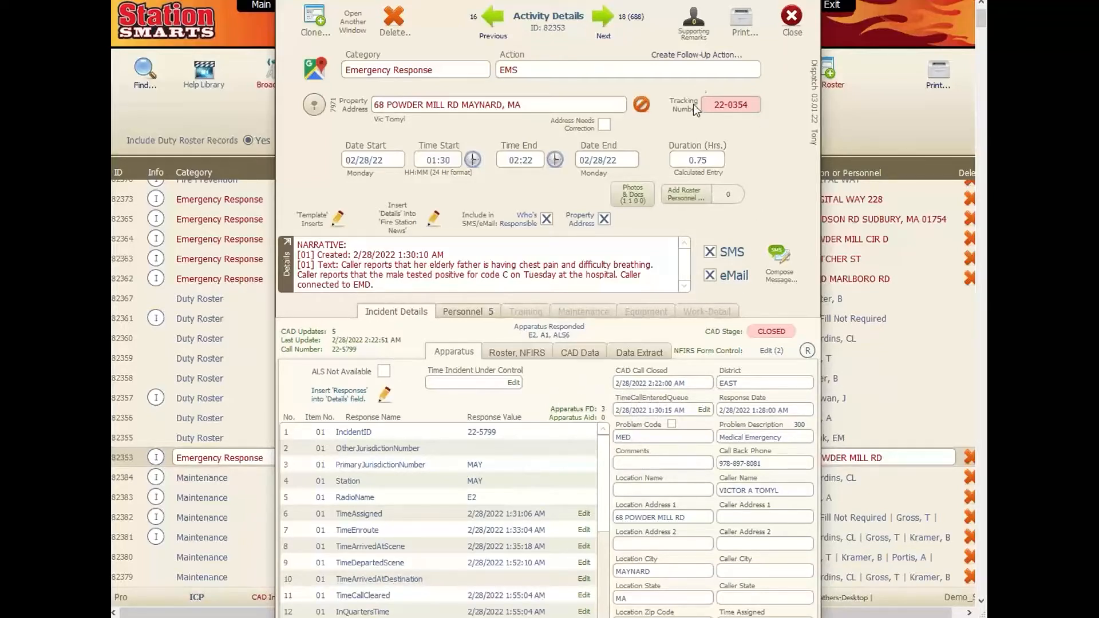
{"action": "left_click", "coordinate": [791, 18]}
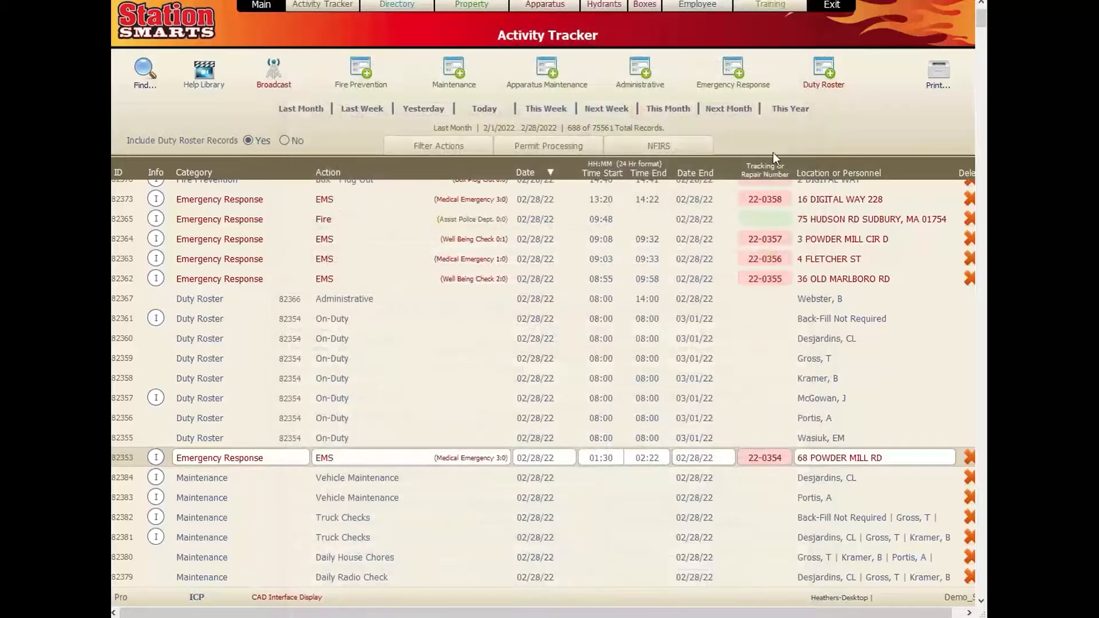
- From NFIRS Processing, open incident 22-0427's activity details and its NFIRS report form
{"action": "left_click", "coordinate": [618, 146]}
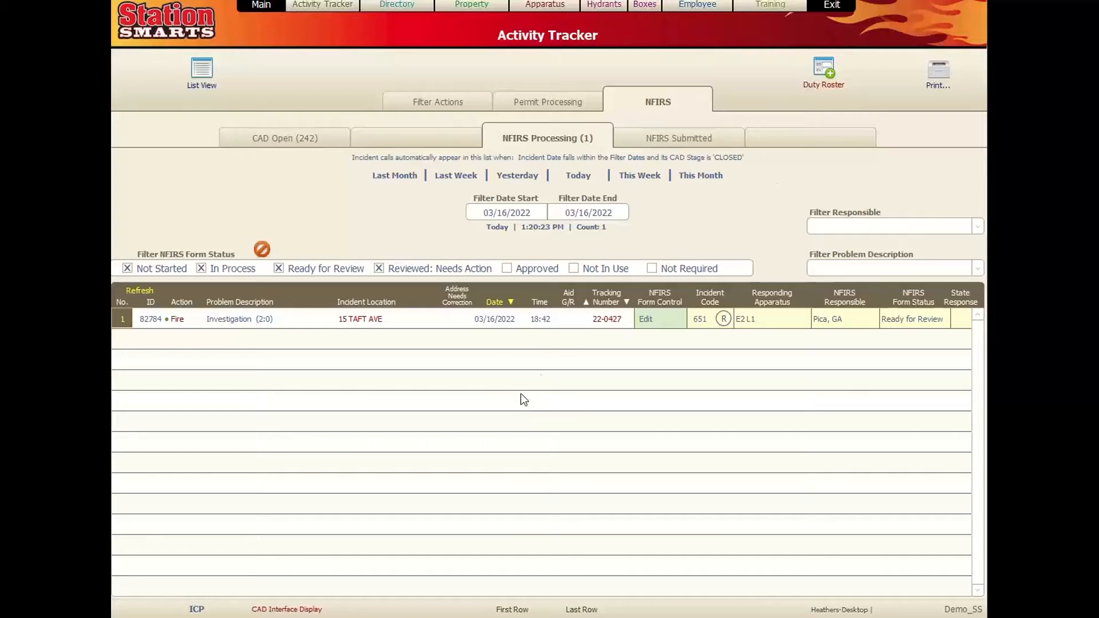
{"action": "left_click", "coordinate": [611, 320]}
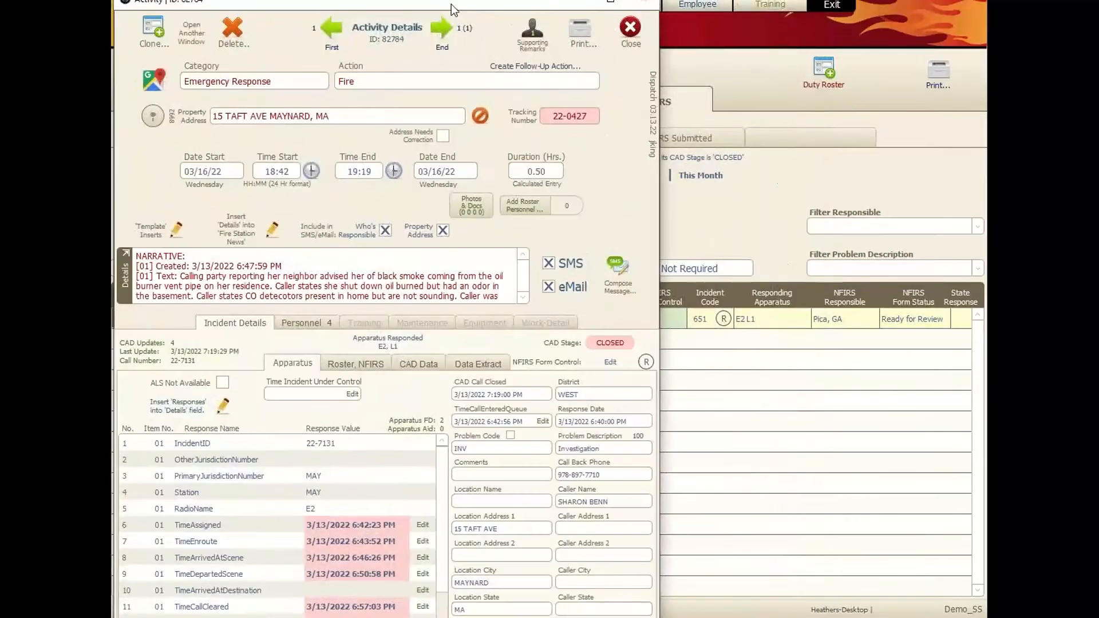
{"action": "left_click", "coordinate": [672, 328]}
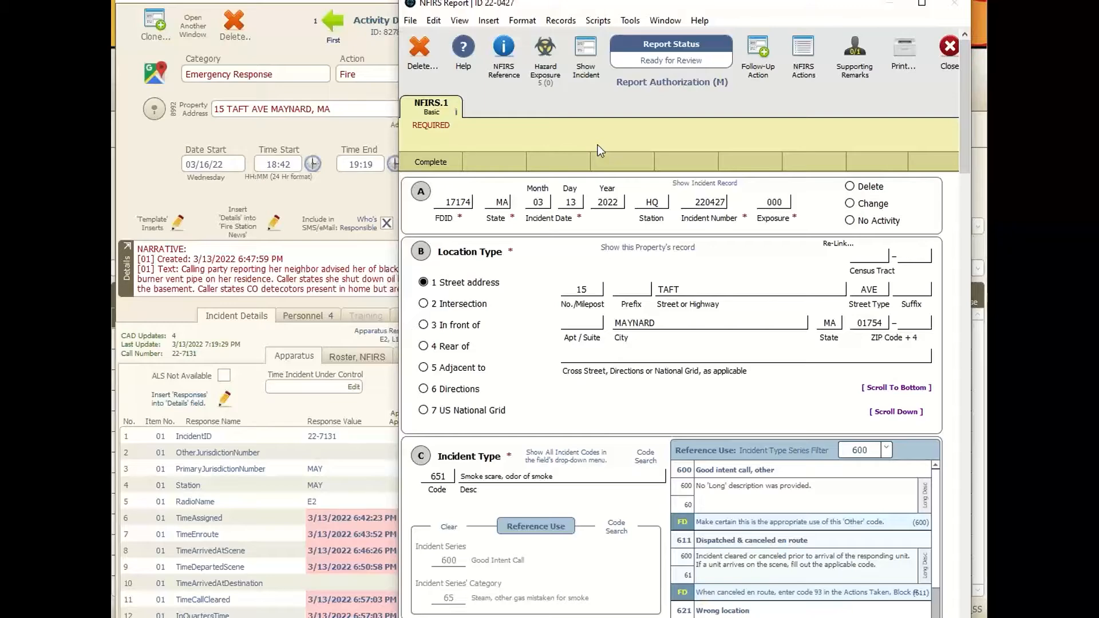
- Close the 22-0427 Activity Details window and move the NFIRS report window up-left
{"action": "left_click", "coordinate": [360, 131]}
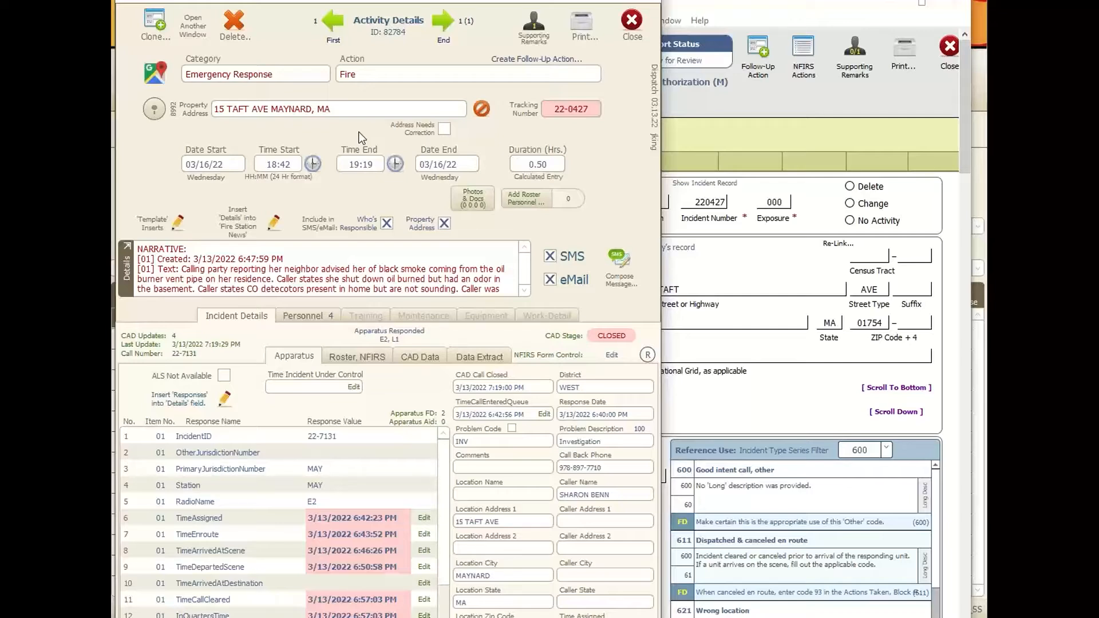
{"action": "left_click", "coordinate": [705, 106]}
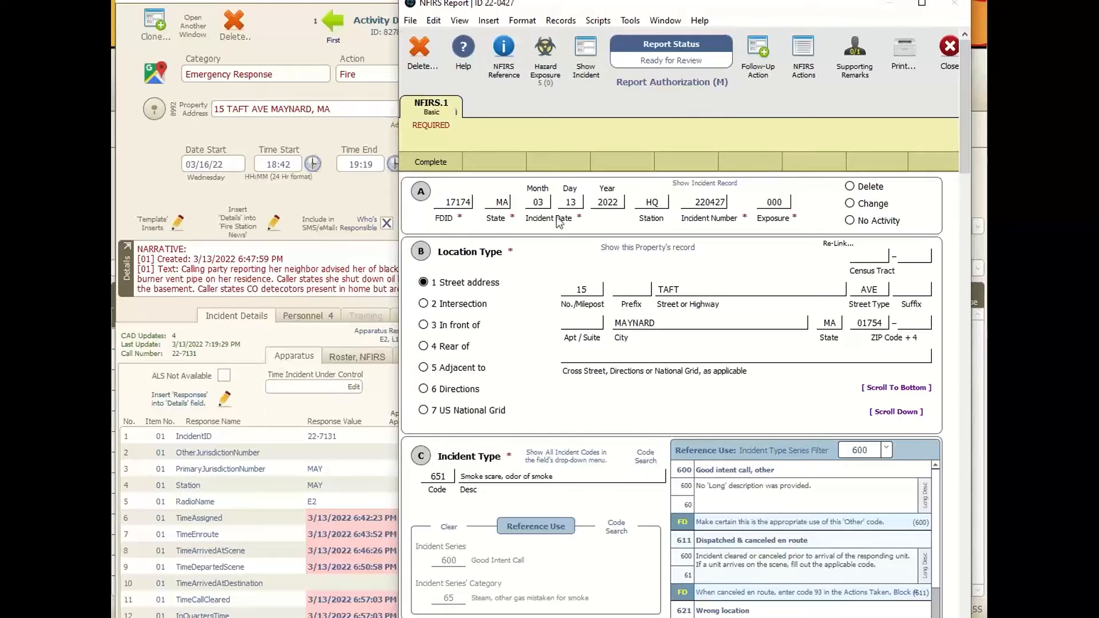
{"action": "left_click", "coordinate": [353, 193]}
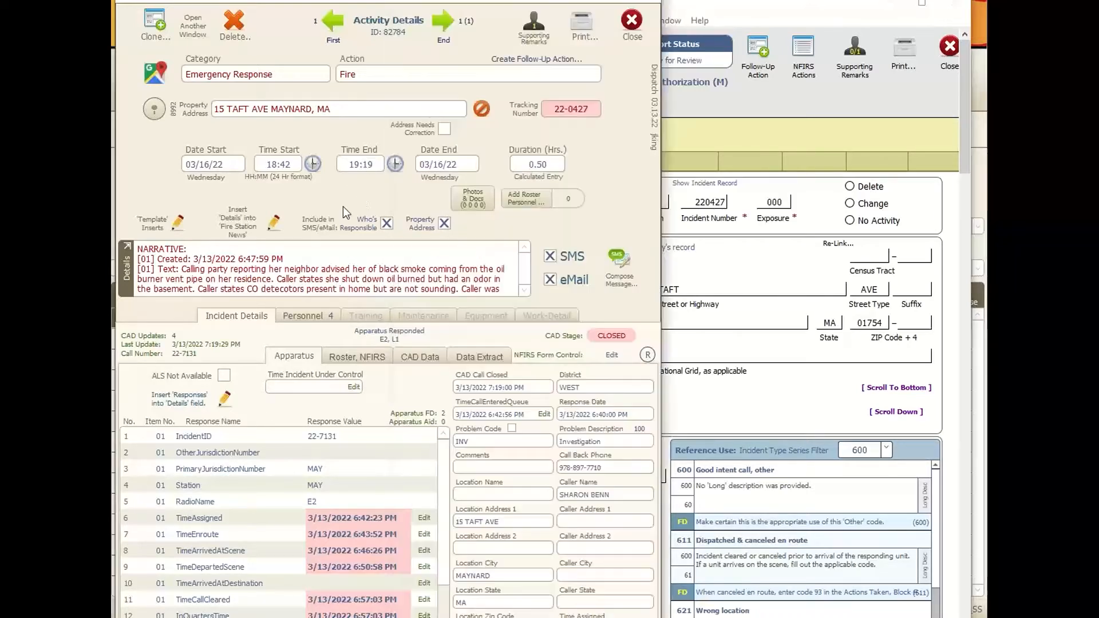
{"action": "left_click", "coordinate": [631, 22]}
{"action": "left_click_drag", "start_coordinate": [669, 8], "coordinate": [566, 0]}
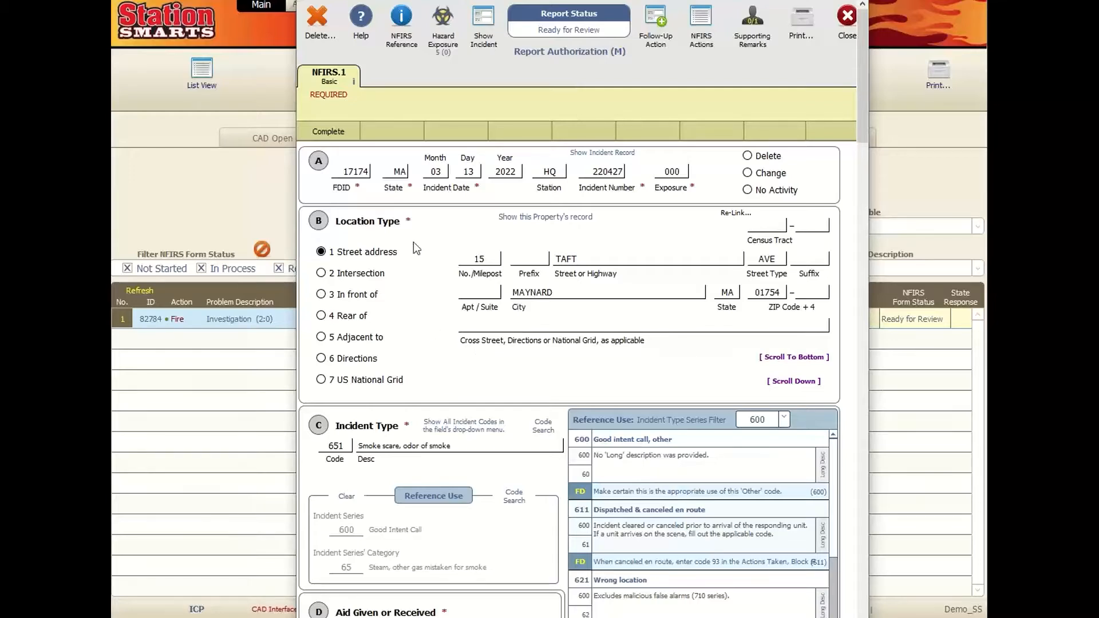
- Review report 22-0427's validation errors and scroll down to Actions Taken
{"action": "left_click", "coordinate": [324, 134]}
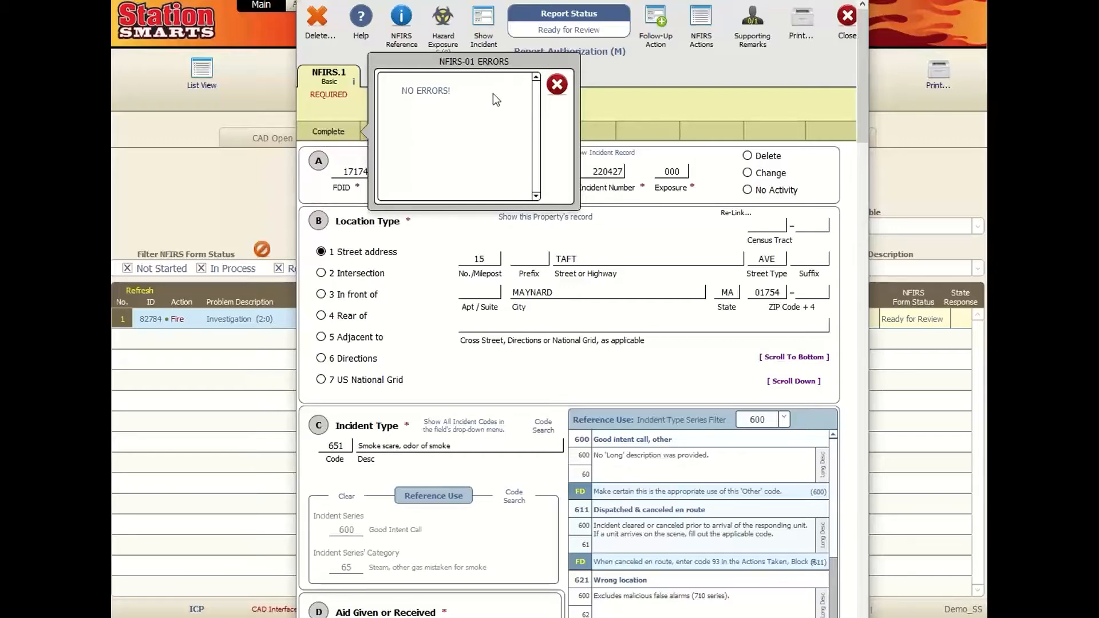
{"action": "left_click", "coordinate": [556, 84]}
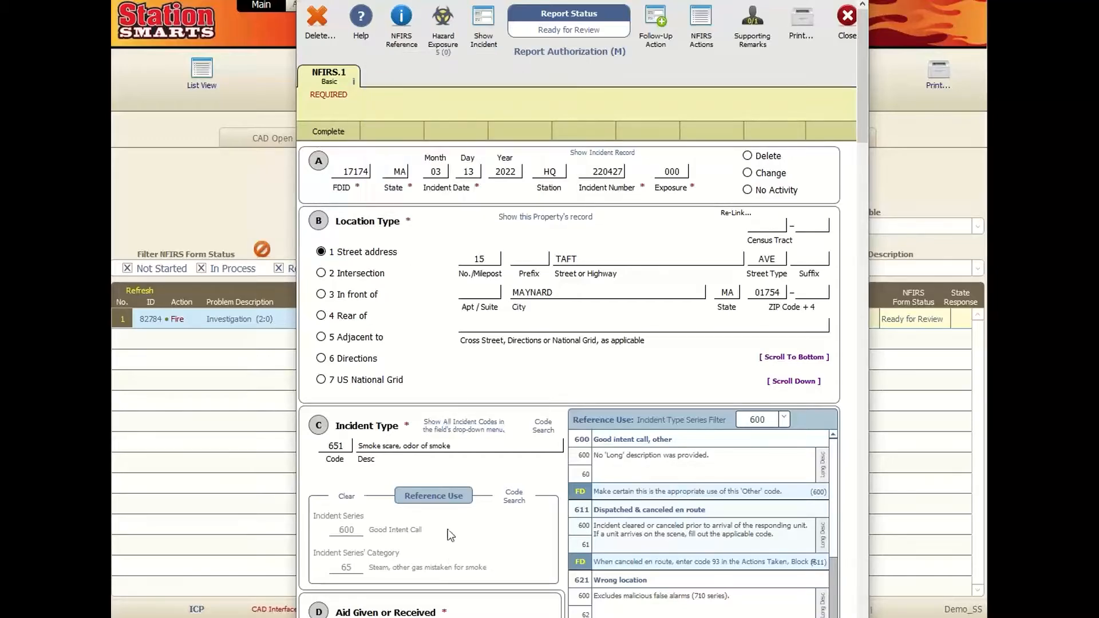
{"action": "scroll", "coordinate": [449, 506], "scroll_direction": "down", "scroll_amount": 10}
{"action": "scroll", "coordinate": [448, 506], "scroll_direction": "down", "scroll_amount": 5}
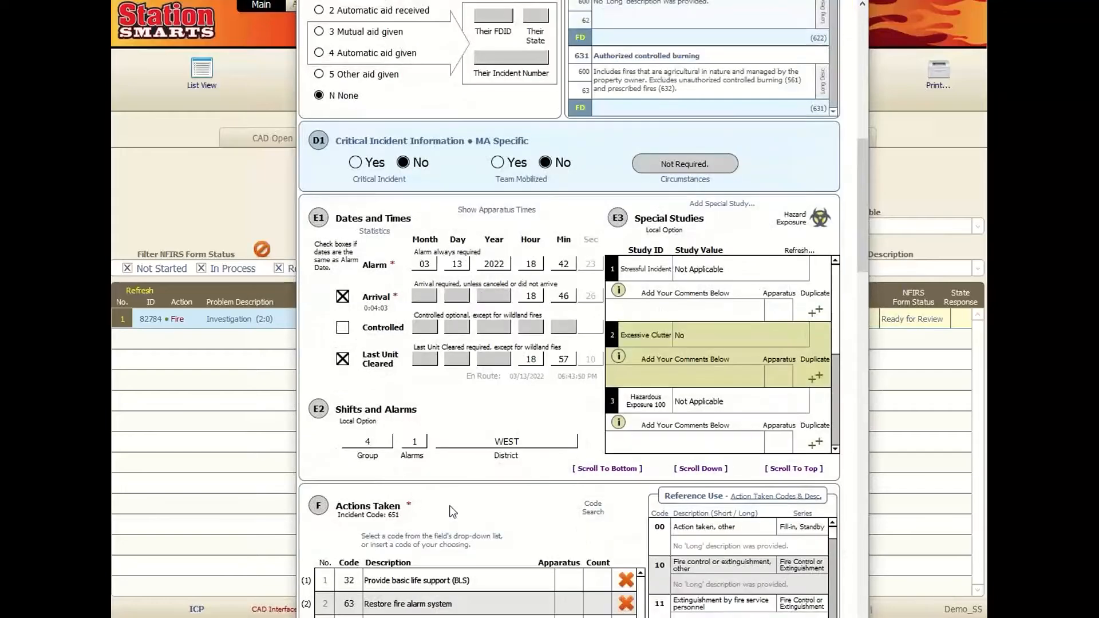
- Delete Actions Taken entries 63 and 32, confirming each deletion
{"action": "left_click", "coordinate": [353, 451]}
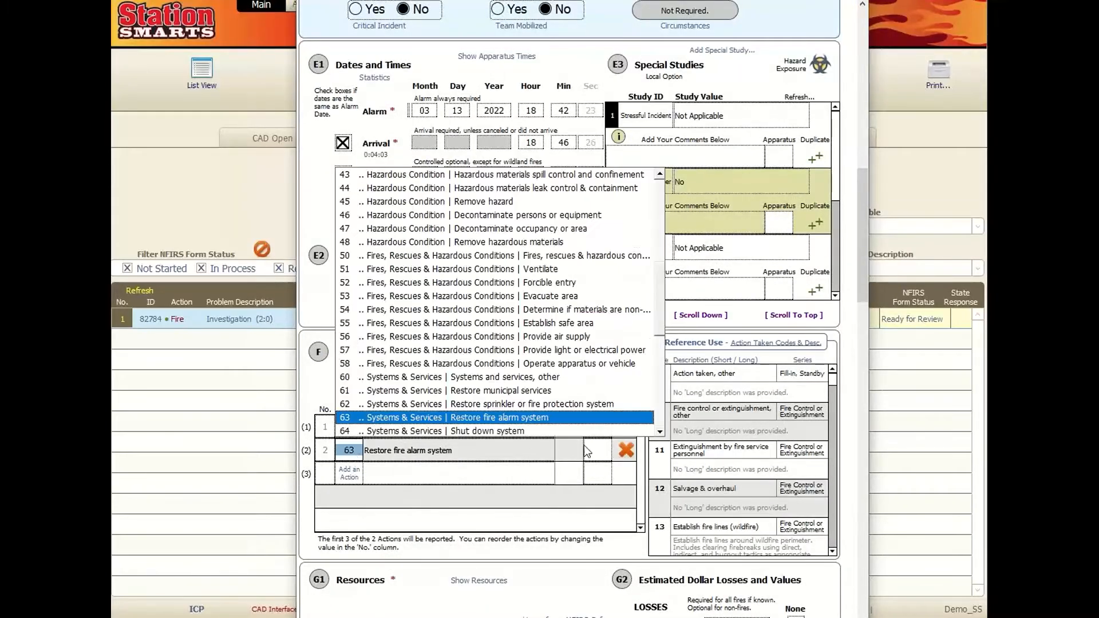
{"action": "left_click", "coordinate": [581, 555]}
{"action": "left_click", "coordinate": [626, 450]}
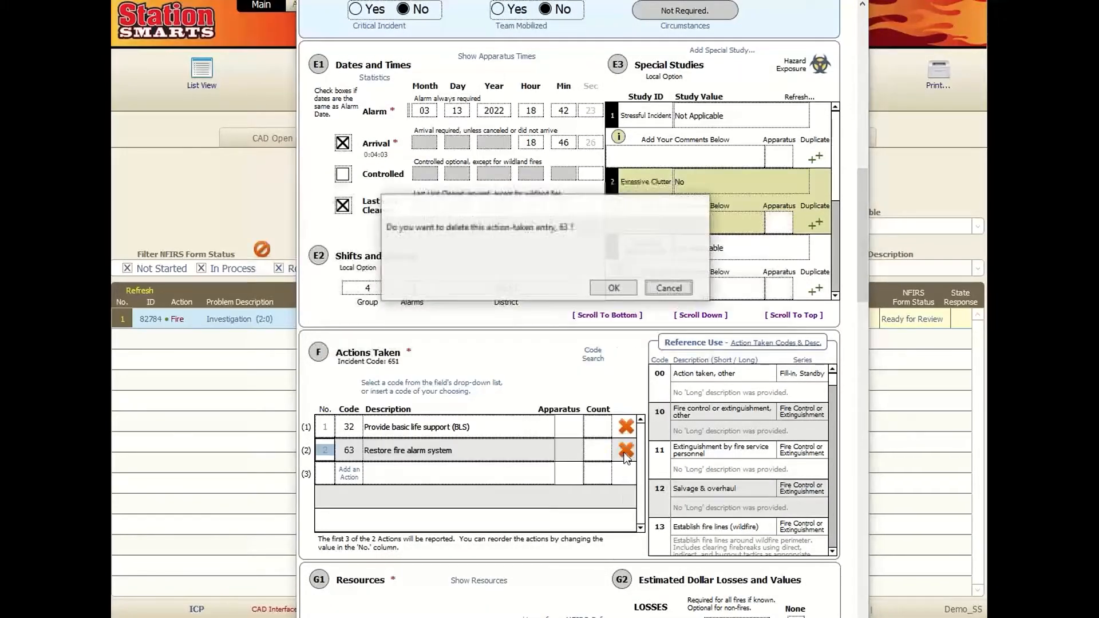
{"action": "left_click", "coordinate": [613, 289]}
{"action": "left_click", "coordinate": [624, 370]}
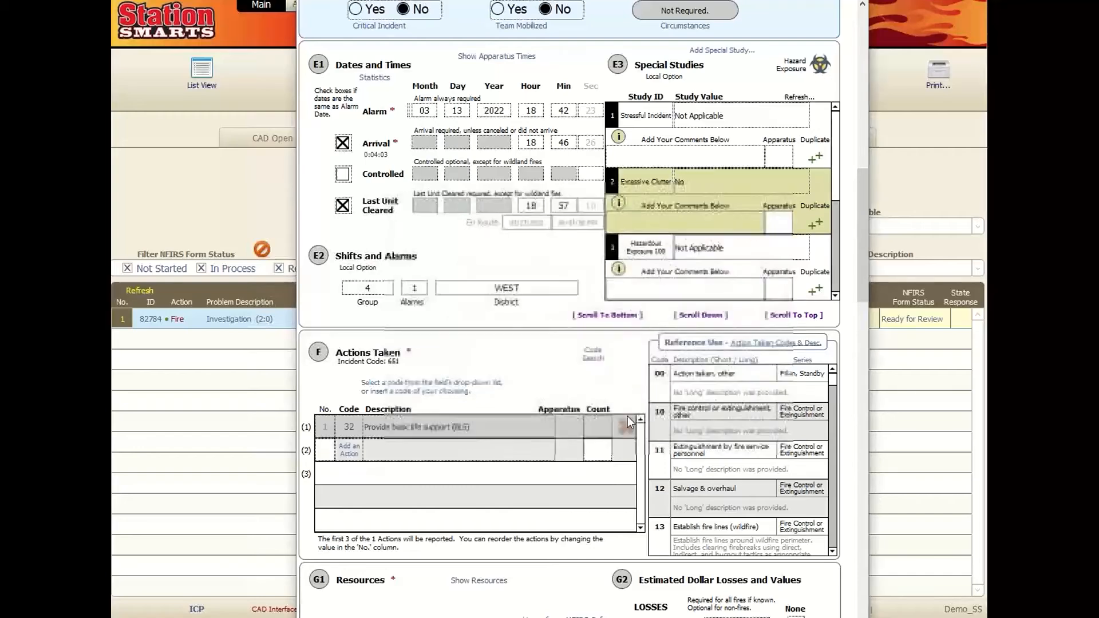
{"action": "left_click", "coordinate": [626, 425]}
{"action": "left_click", "coordinate": [613, 288]}
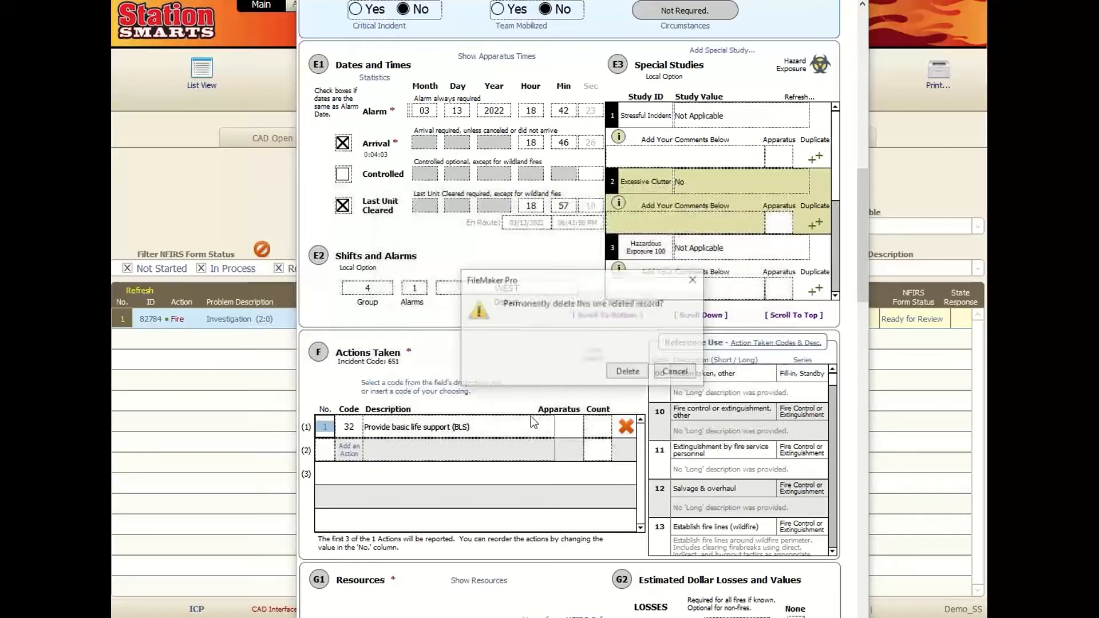
{"action": "left_click", "coordinate": [627, 372]}
{"action": "scroll", "coordinate": [415, 487], "scroll_direction": "up", "scroll_amount": 6}
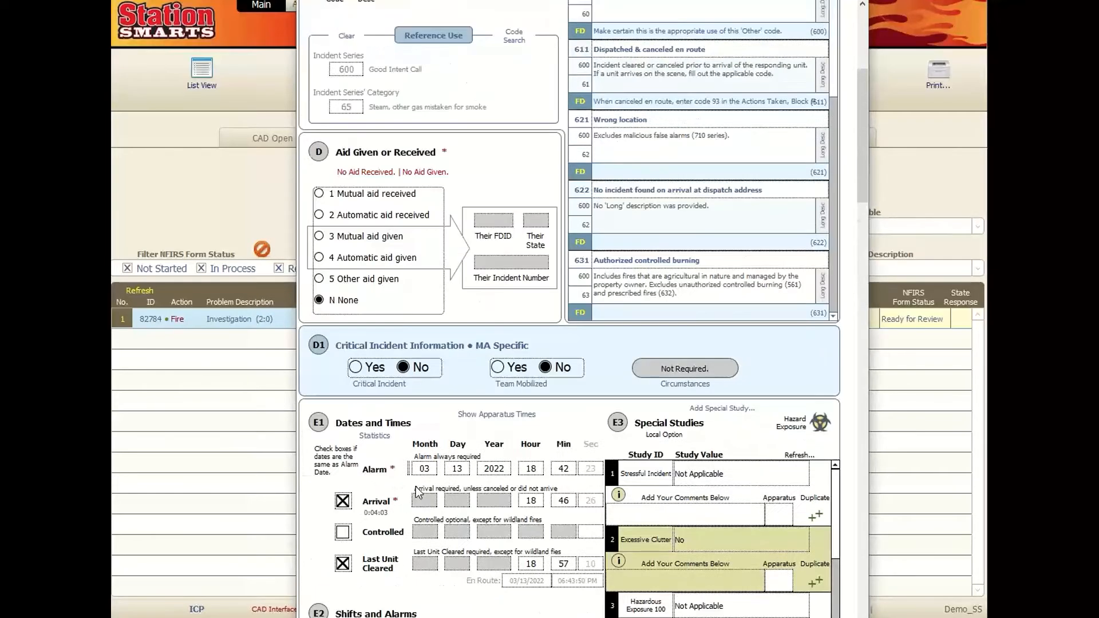
{"action": "scroll", "coordinate": [415, 487], "scroll_direction": "up", "scroll_amount": 8}
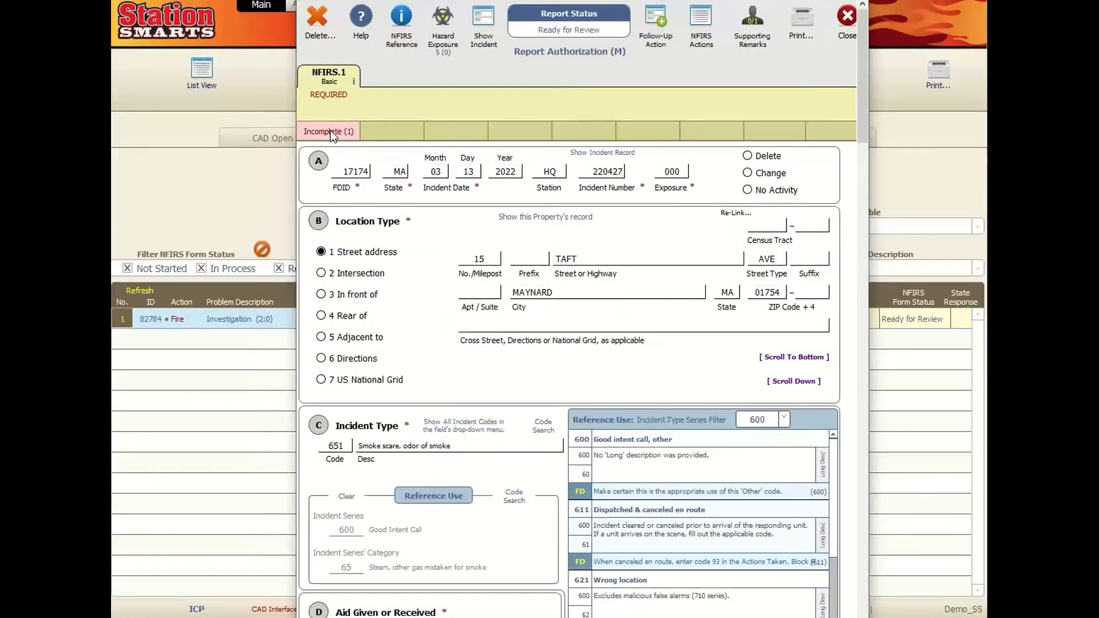
- After checking the errors, set the E1 arrival minute to 31, making arrival 18:31
{"action": "left_click", "coordinate": [331, 131]}
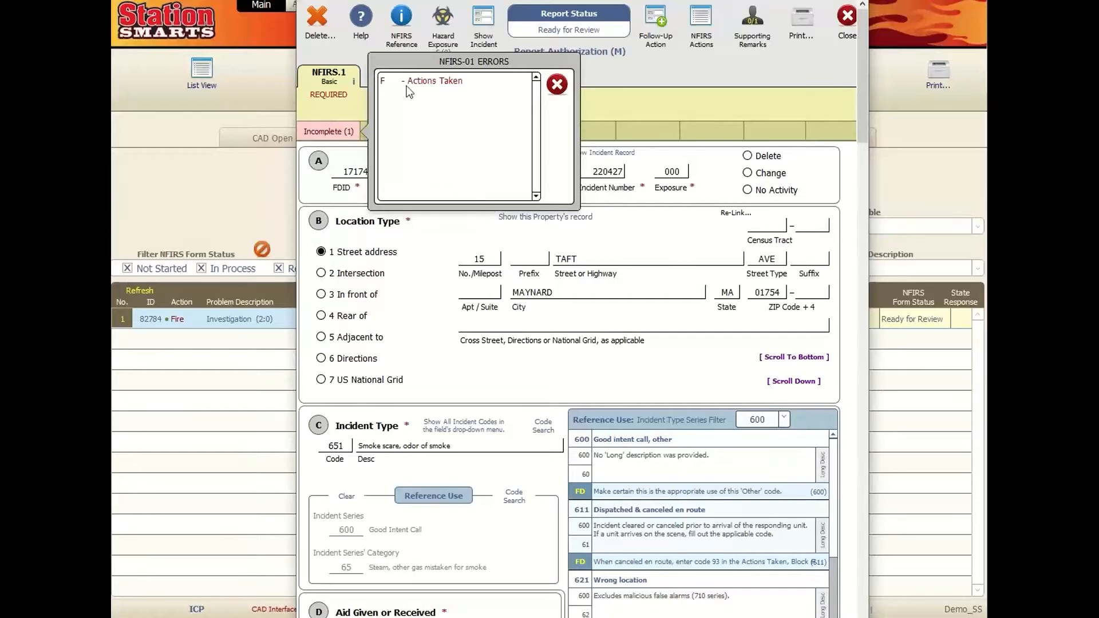
{"action": "left_click", "coordinate": [557, 85]}
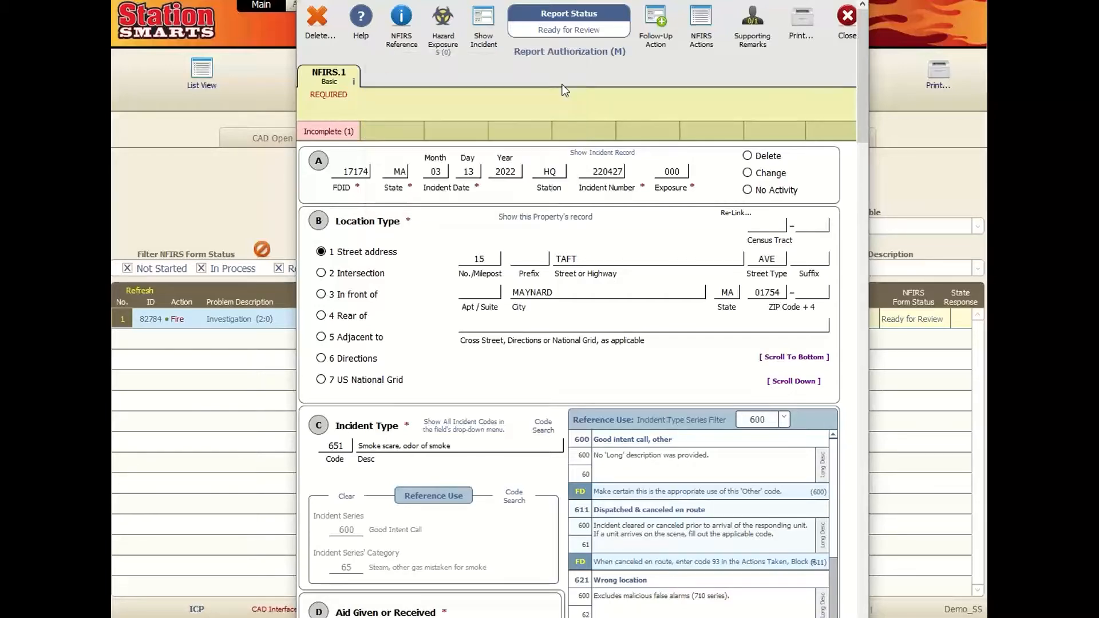
{"action": "scroll", "coordinate": [473, 464], "scroll_direction": "down", "scroll_amount": 12}
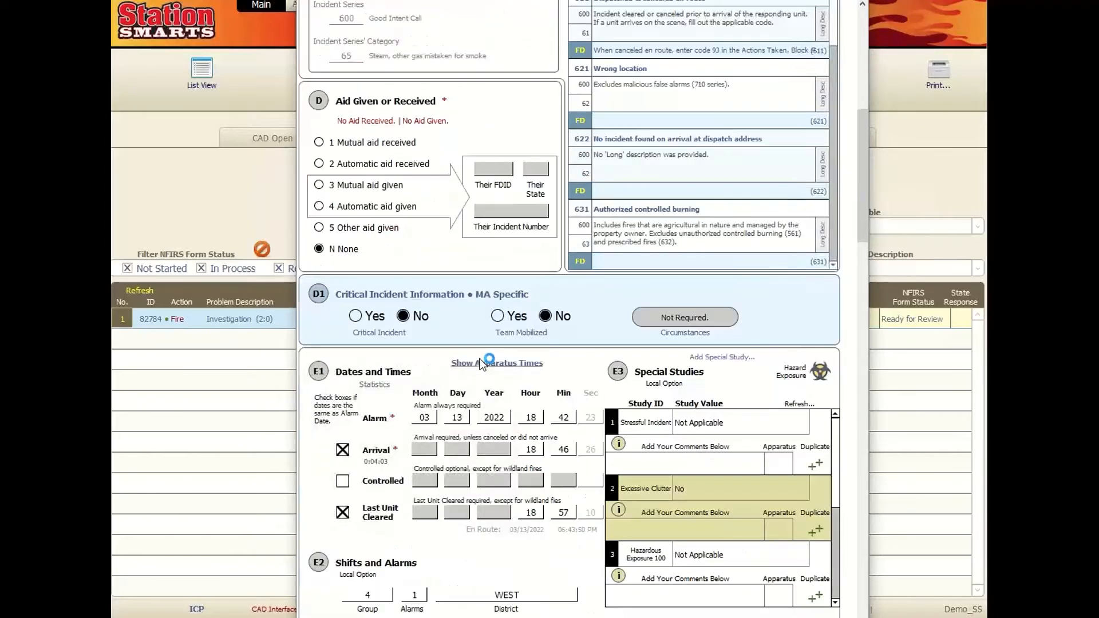
{"action": "scroll", "coordinate": [482, 362], "scroll_direction": "down", "scroll_amount": 2}
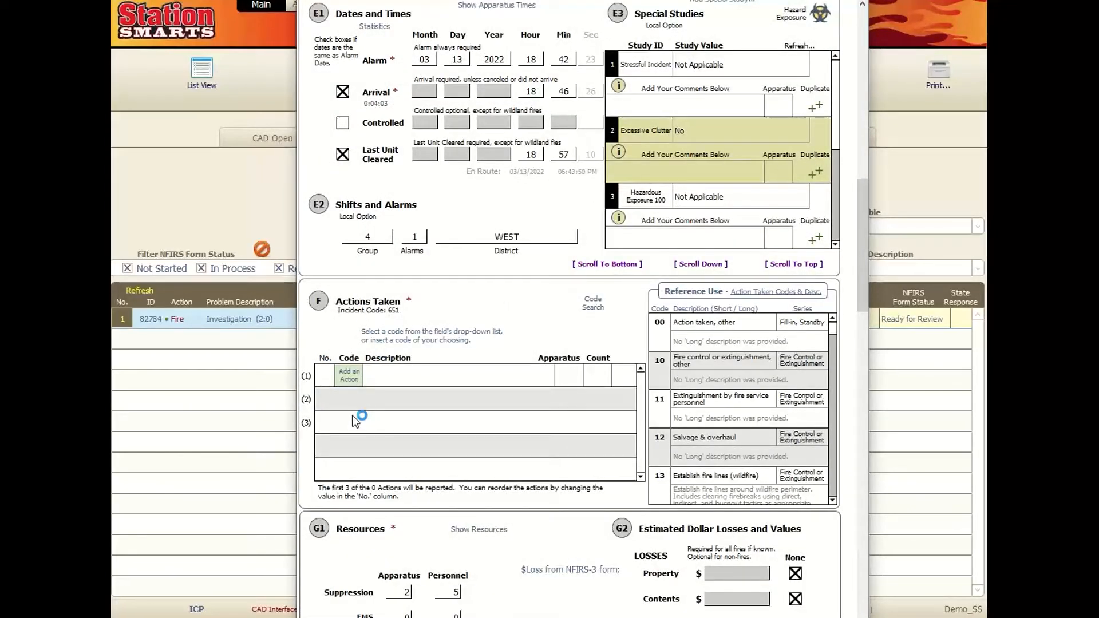
{"action": "scroll", "coordinate": [464, 428], "scroll_direction": "up", "scroll_amount": 3}
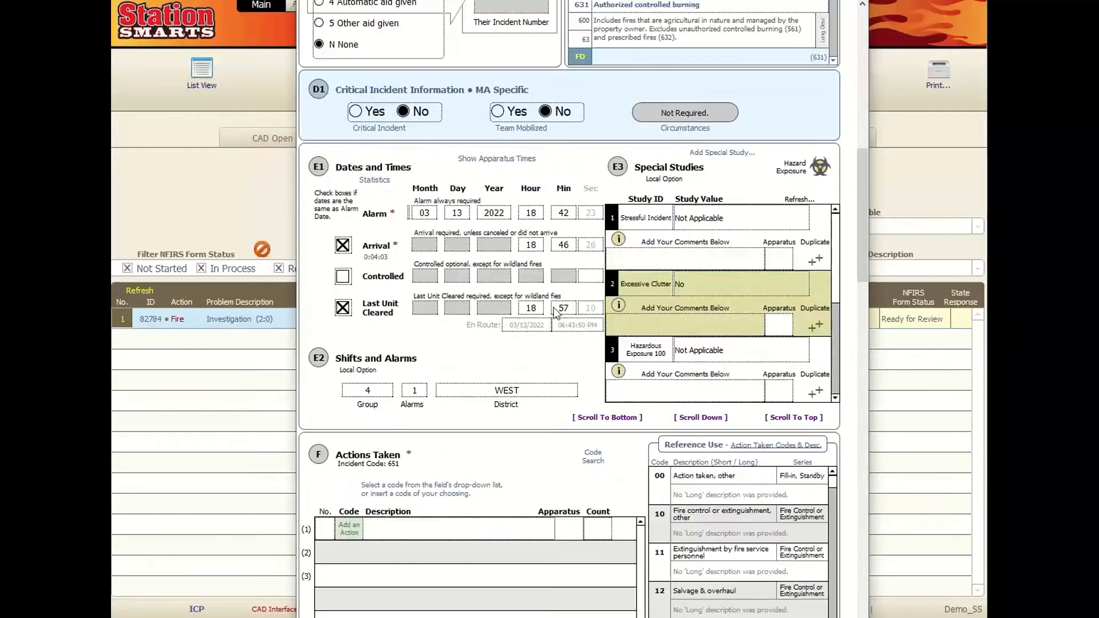
{"action": "left_click", "coordinate": [563, 244]}
{"action": "left_click", "coordinate": [569, 284]}
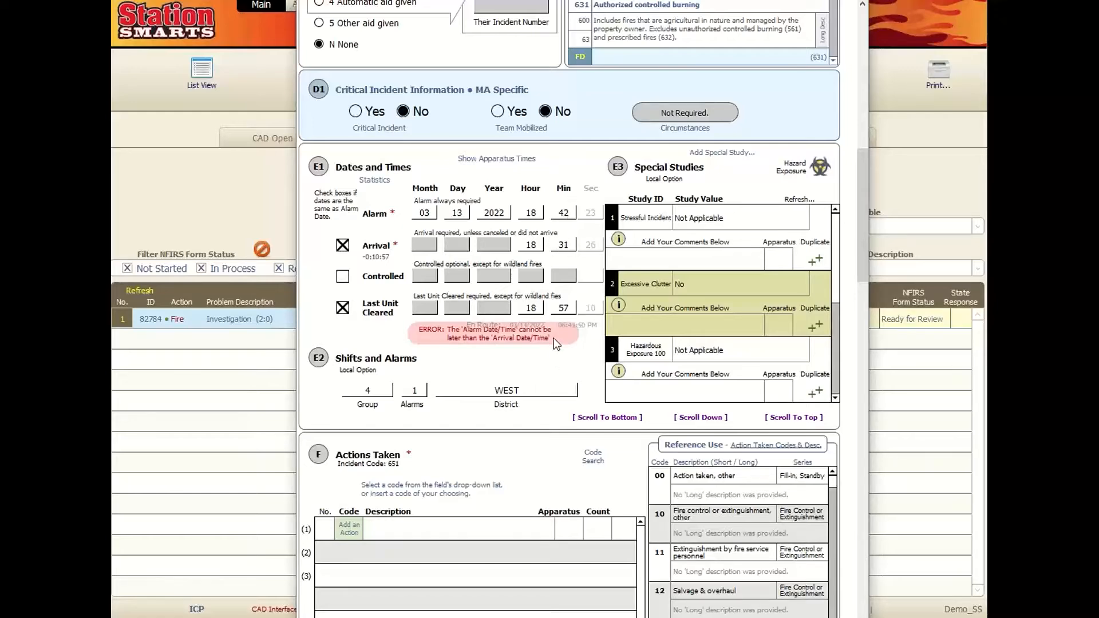
{"action": "scroll", "coordinate": [548, 318], "scroll_direction": "up", "scroll_amount": 10}
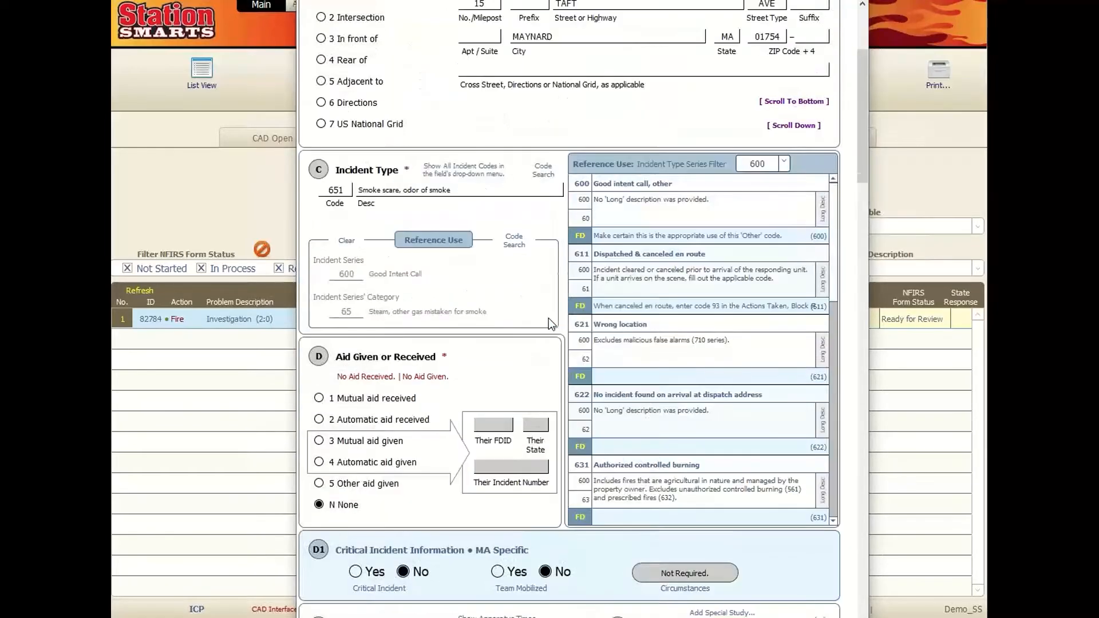
{"action": "scroll", "coordinate": [548, 317], "scroll_direction": "up", "scroll_amount": 1}
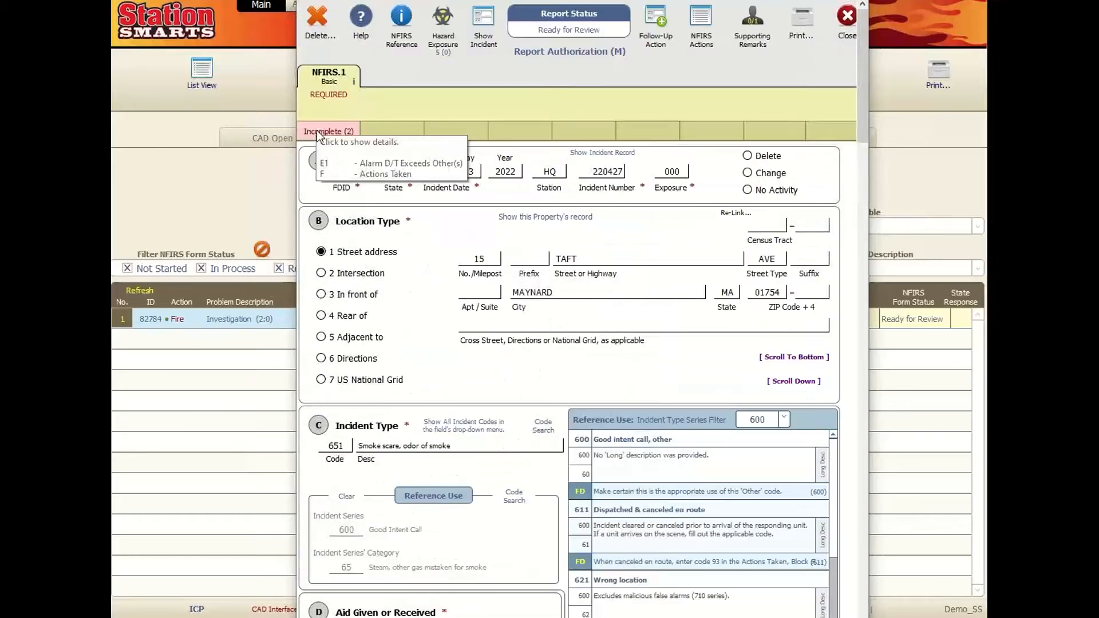
- Recheck the errors and set the E1 Arrival Min to 43, after the 18:42 alarm
{"action": "left_click", "coordinate": [318, 130]}
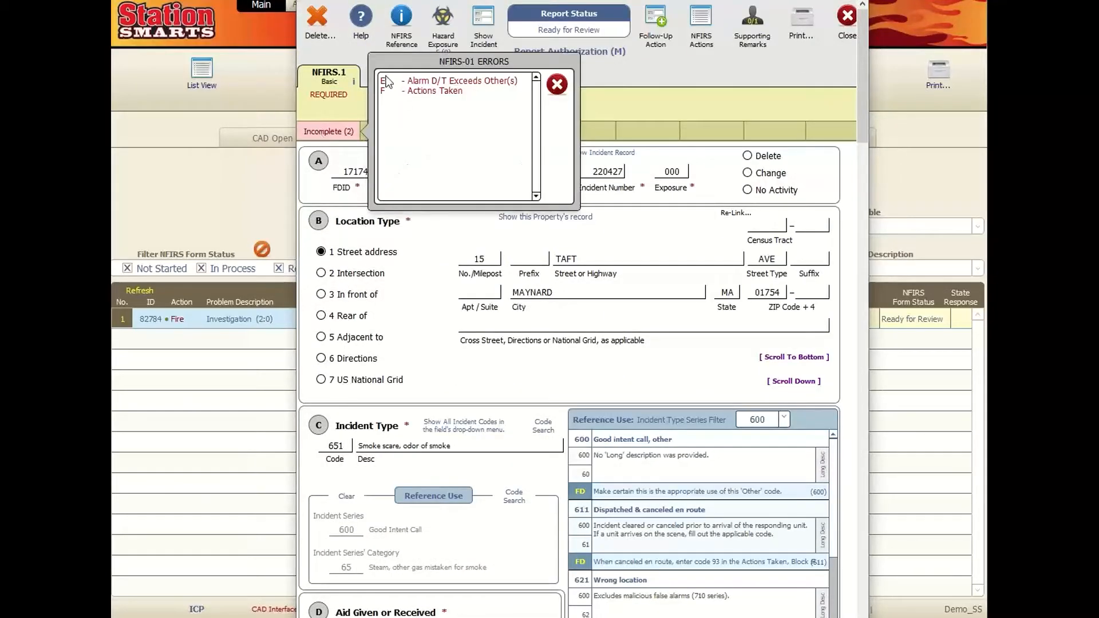
{"action": "left_click", "coordinate": [556, 84]}
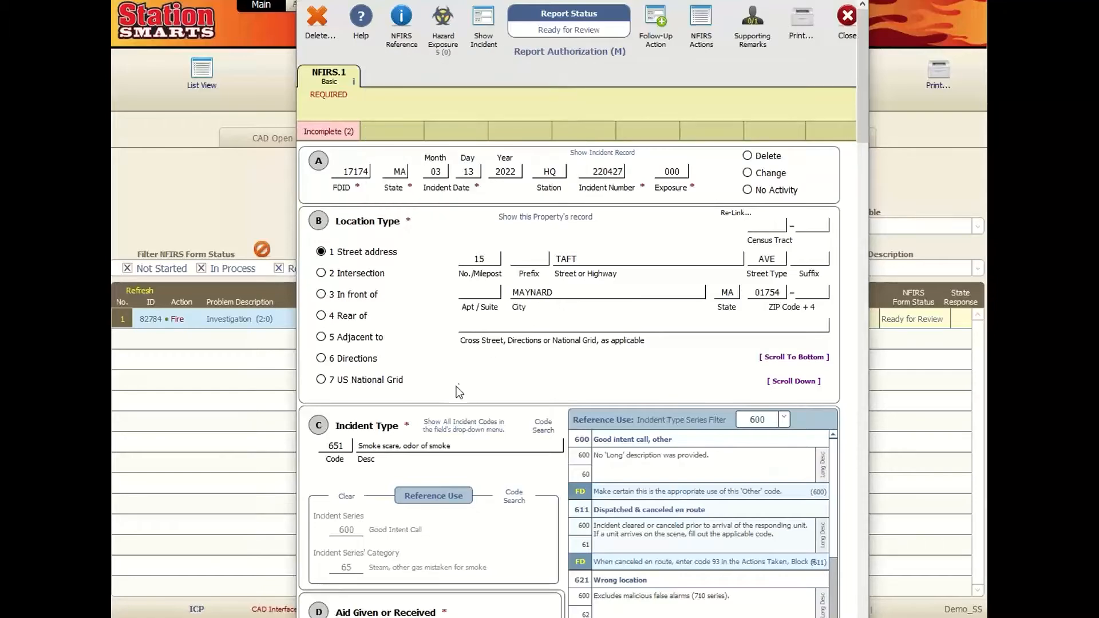
{"action": "scroll", "coordinate": [437, 366], "scroll_direction": "down", "scroll_amount": 4}
{"action": "scroll", "coordinate": [437, 366], "scroll_direction": "down", "scroll_amount": 7}
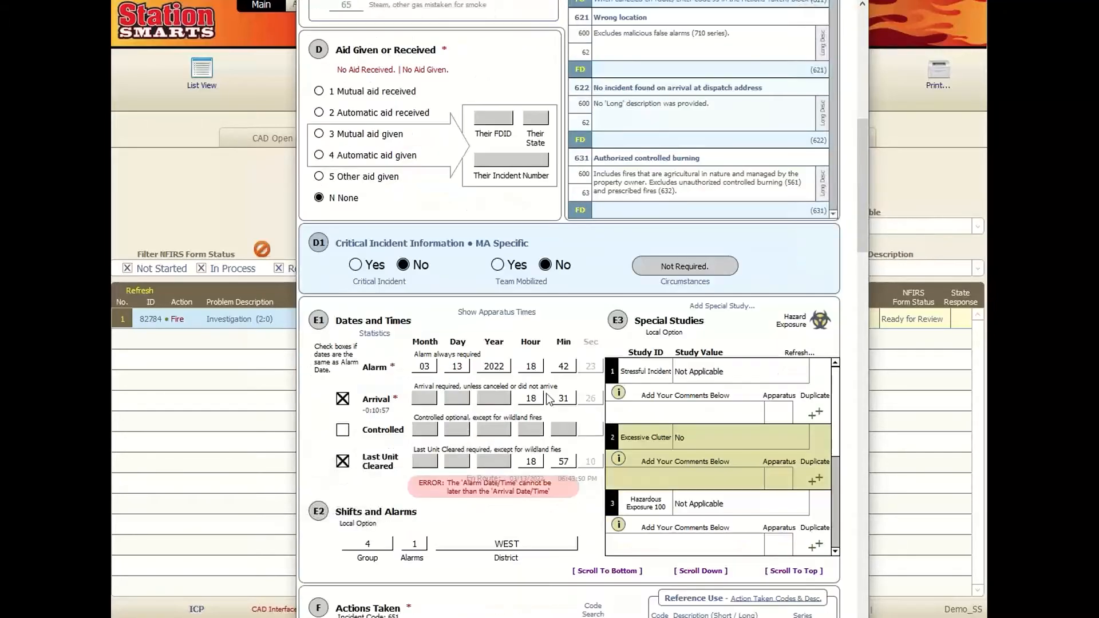
{"action": "left_click", "coordinate": [564, 398]}
{"action": "scroll", "coordinate": [569, 551], "scroll_direction": "down", "scroll_amount": 3}
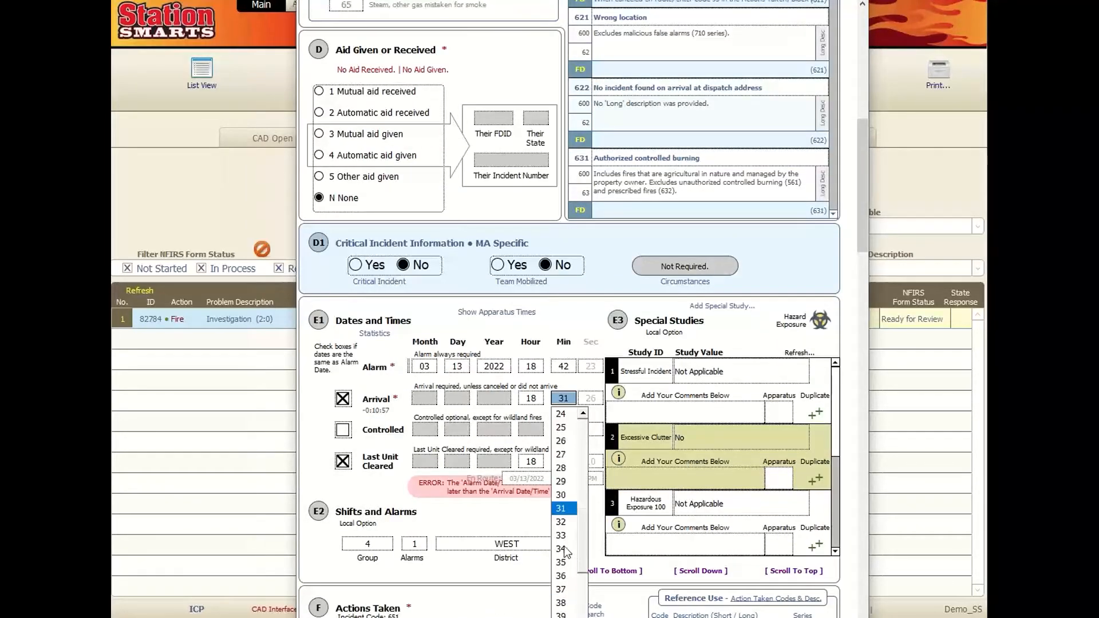
{"action": "scroll", "coordinate": [567, 562], "scroll_direction": "down", "scroll_amount": 5}
{"action": "left_click", "coordinate": [578, 480]}
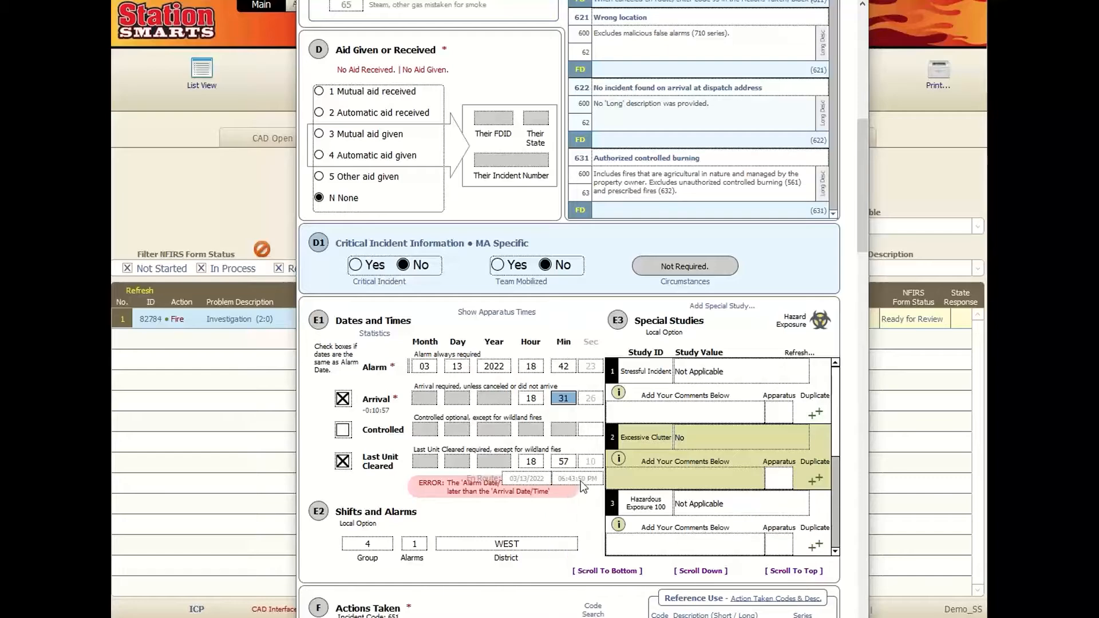
{"action": "scroll", "coordinate": [531, 490], "scroll_direction": "up", "scroll_amount": 8}
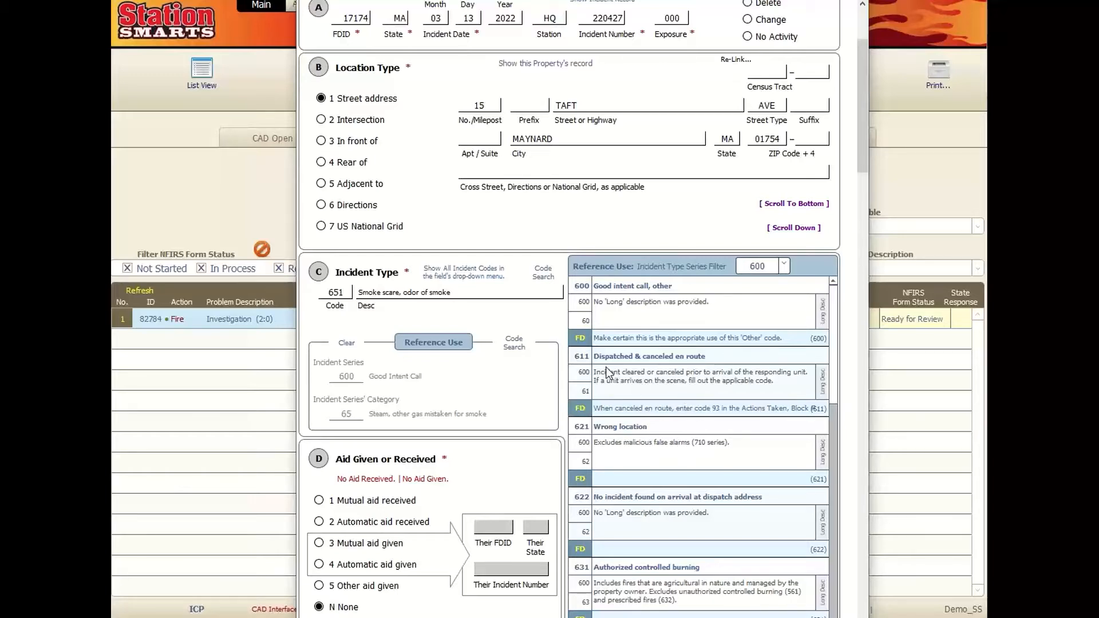
{"action": "scroll", "coordinate": [693, 499], "scroll_direction": "down", "scroll_amount": 1}
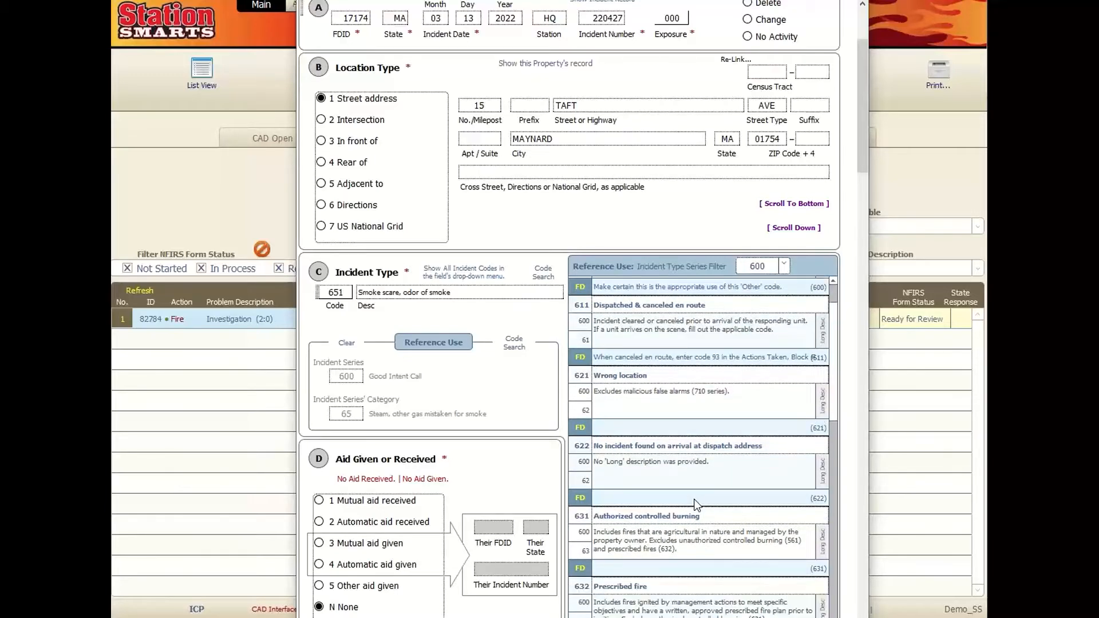
{"action": "left_click", "coordinate": [689, 552]}
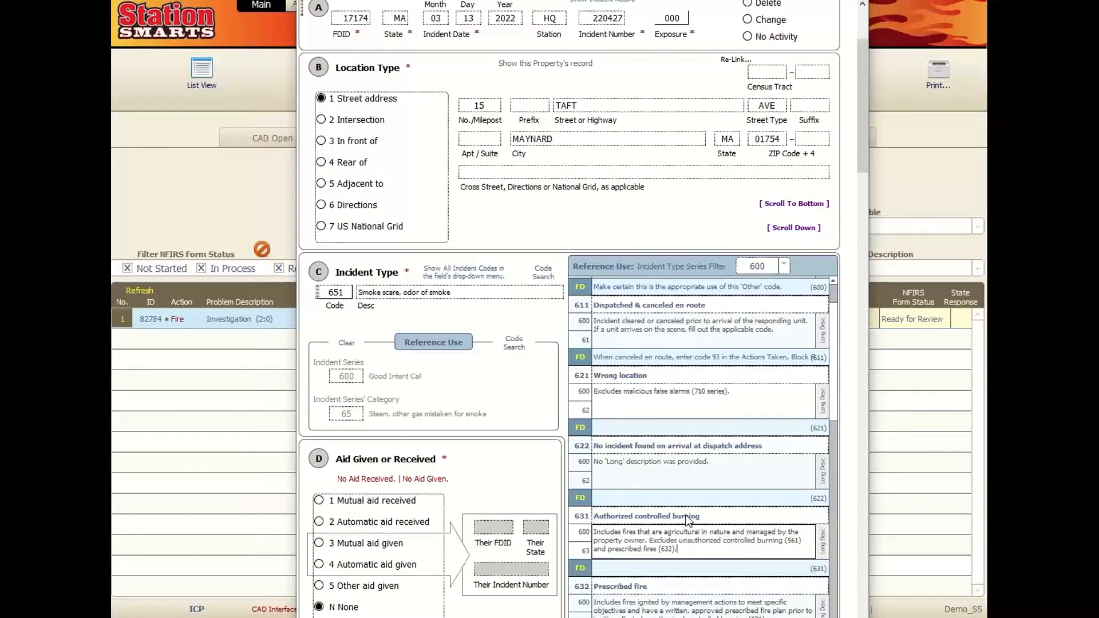
{"action": "scroll", "coordinate": [686, 508], "scroll_direction": "down", "scroll_amount": 1}
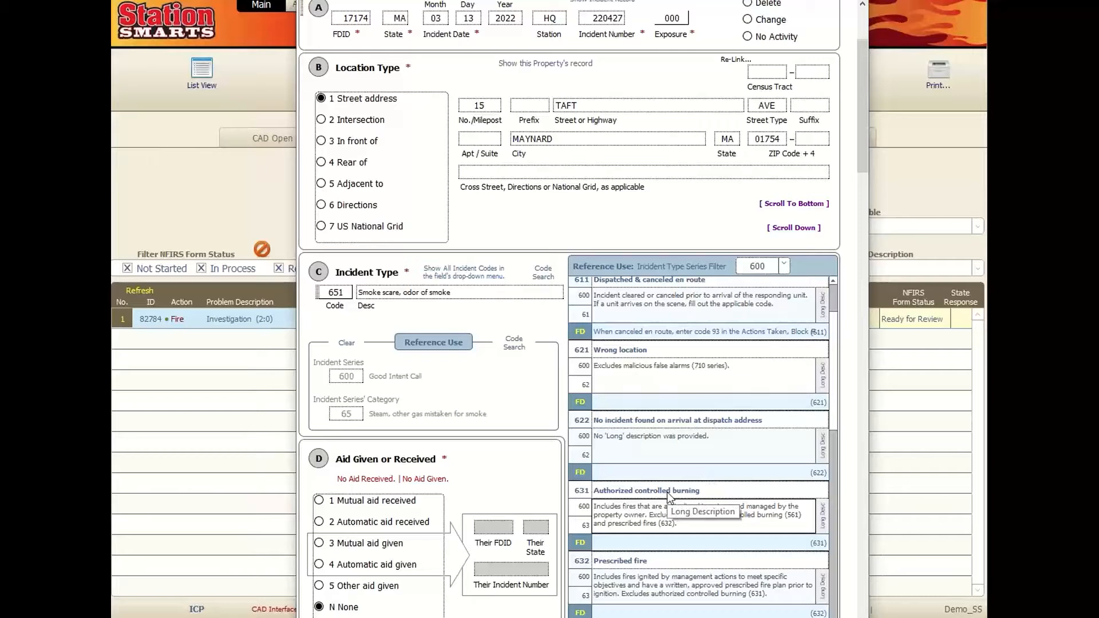
{"action": "left_click", "coordinate": [621, 467]}
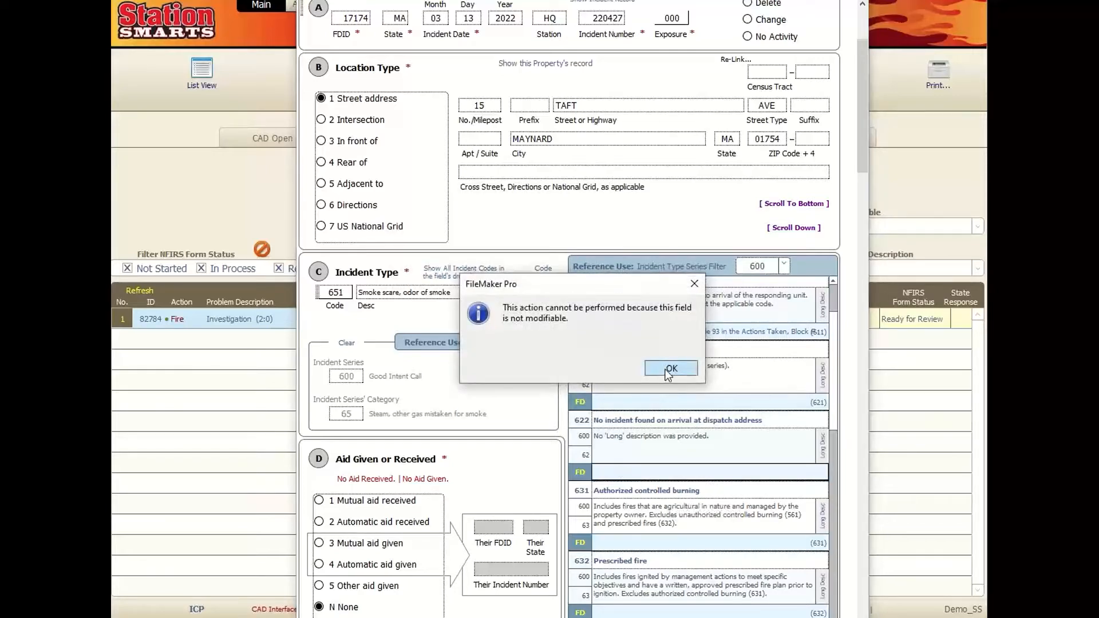
{"action": "left_click", "coordinate": [665, 369]}
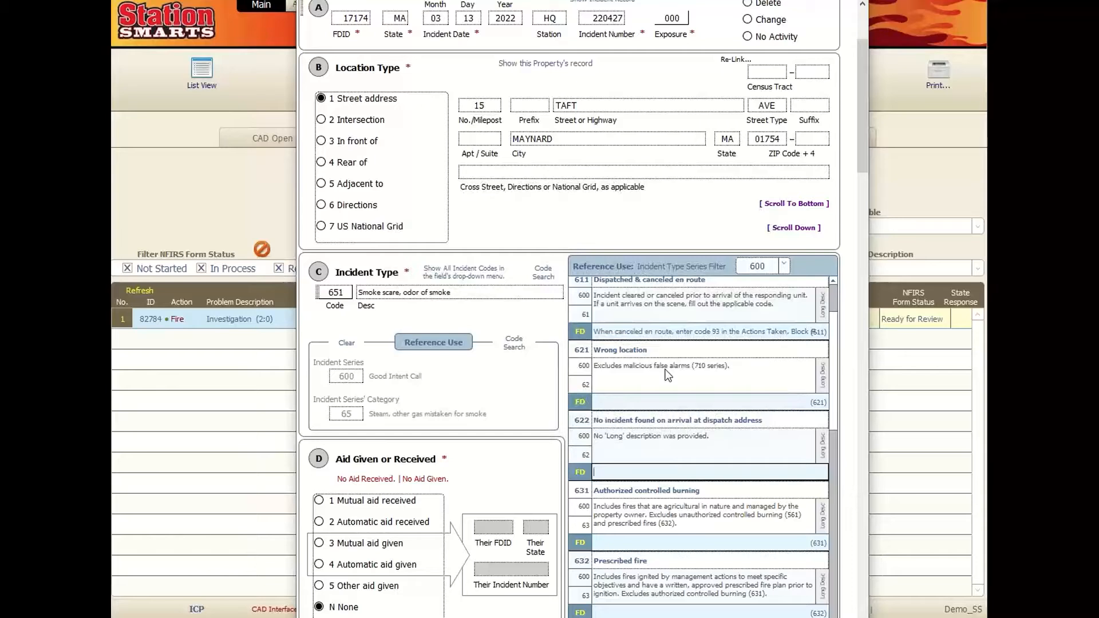
{"action": "left_click", "coordinate": [564, 238]}
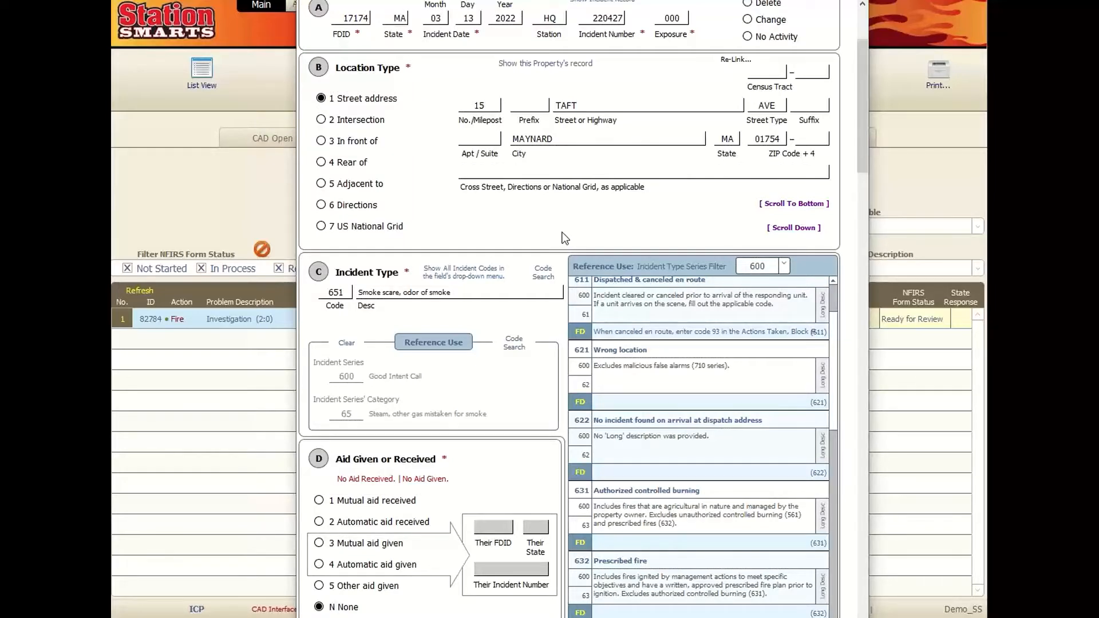
{"action": "left_click", "coordinate": [602, 402]}
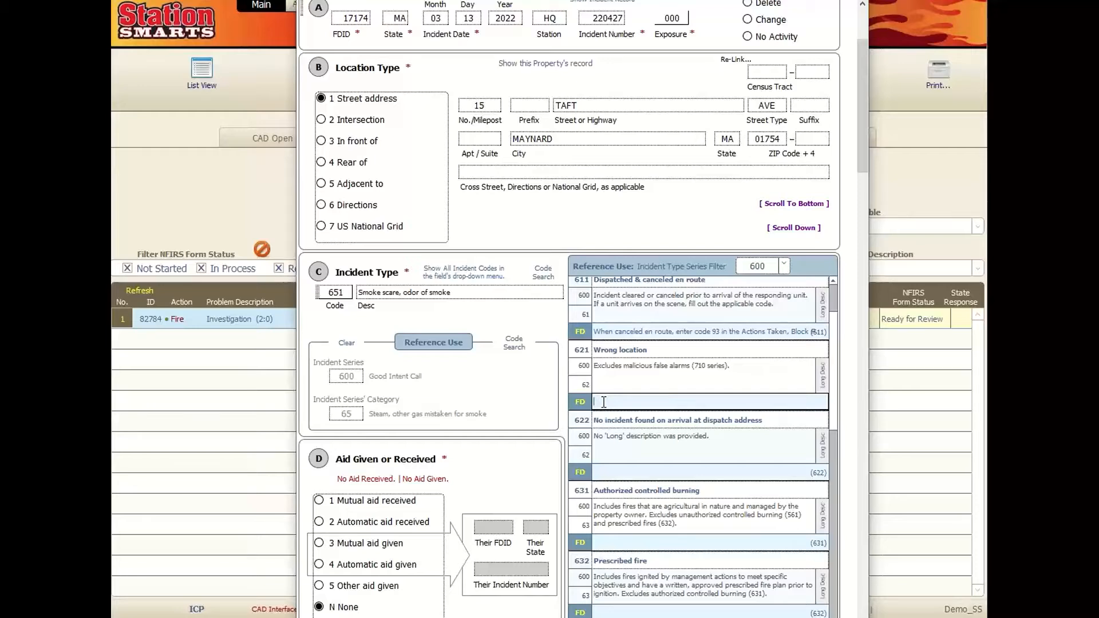
{"action": "left_click", "coordinate": [543, 273]}
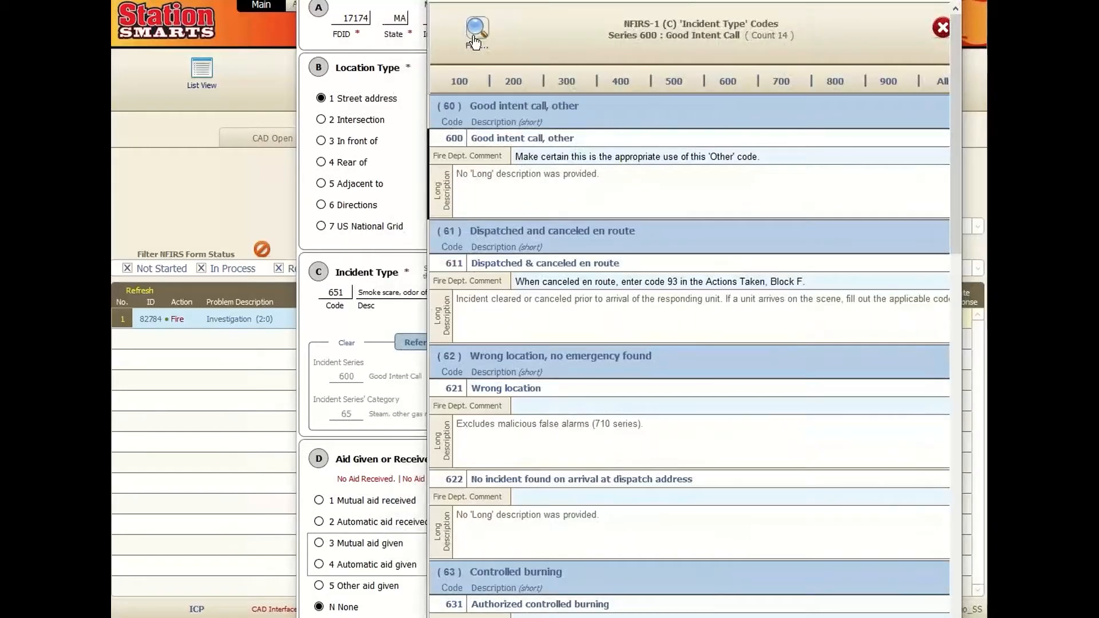
{"action": "left_click", "coordinate": [594, 96]}
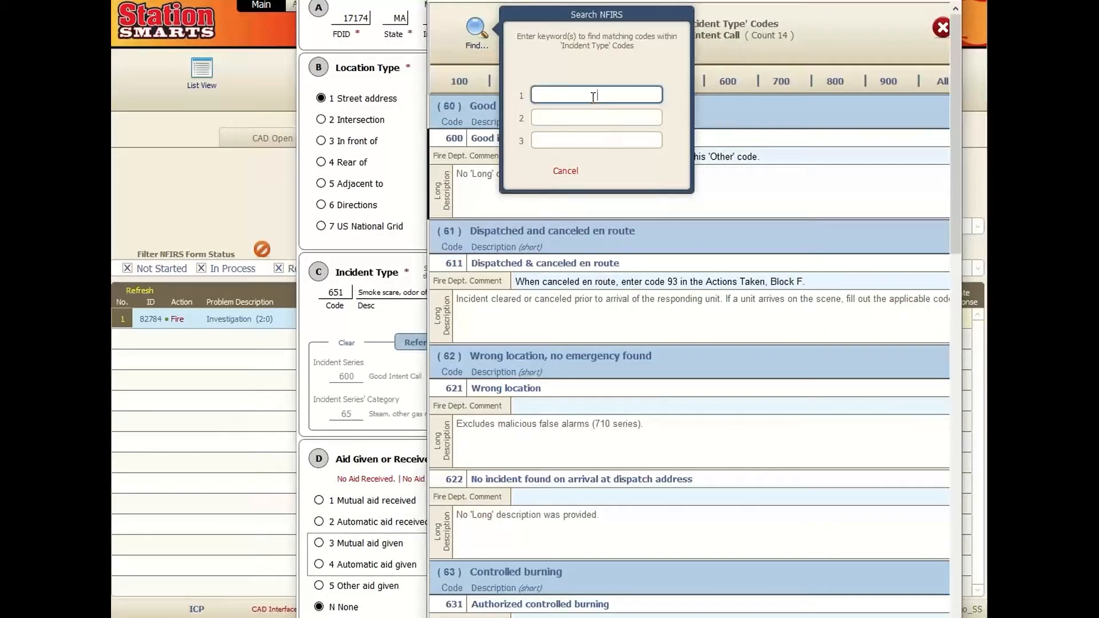
{"action": "type", "text": "trash"}
{"action": "key", "text": "Tab"}
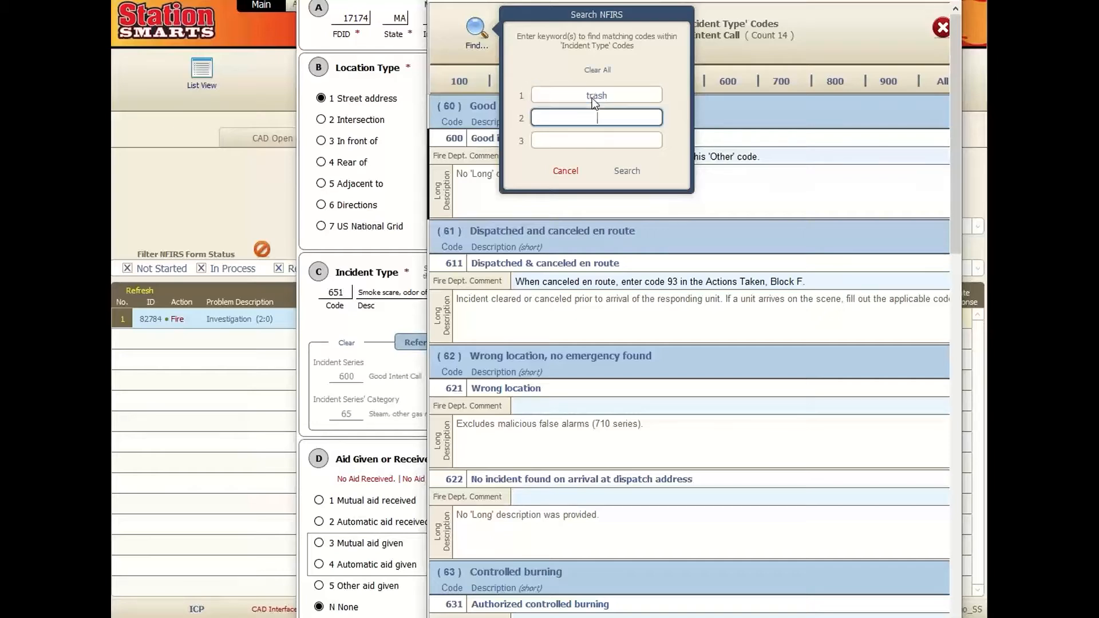
{"action": "type", "text": "refuse"}
{"action": "key", "text": "Return"}
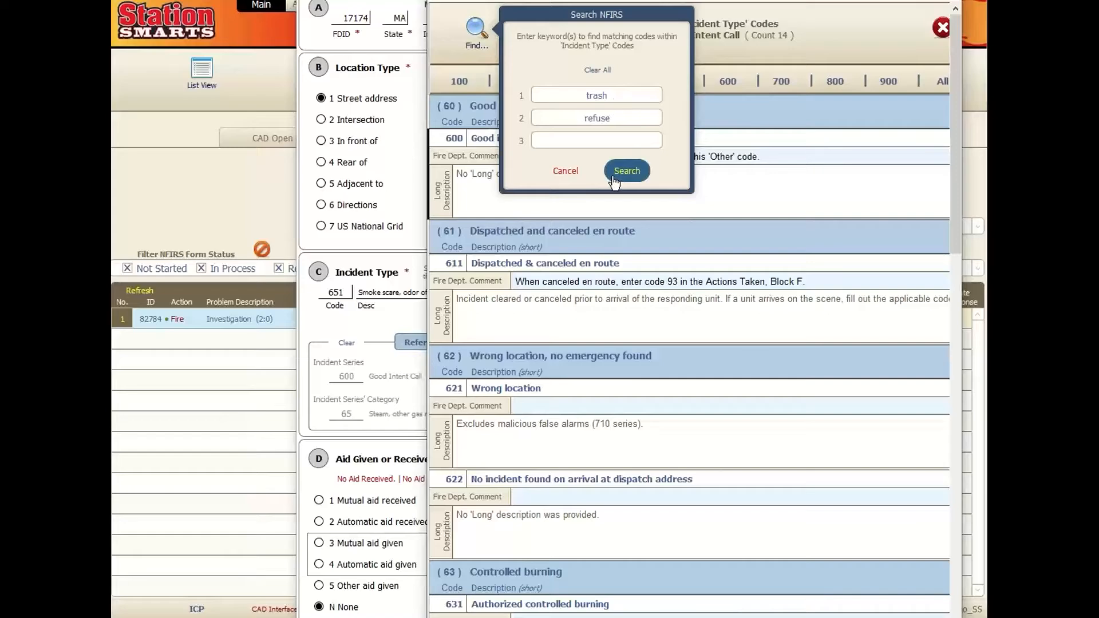
{"action": "left_click", "coordinate": [574, 173]}
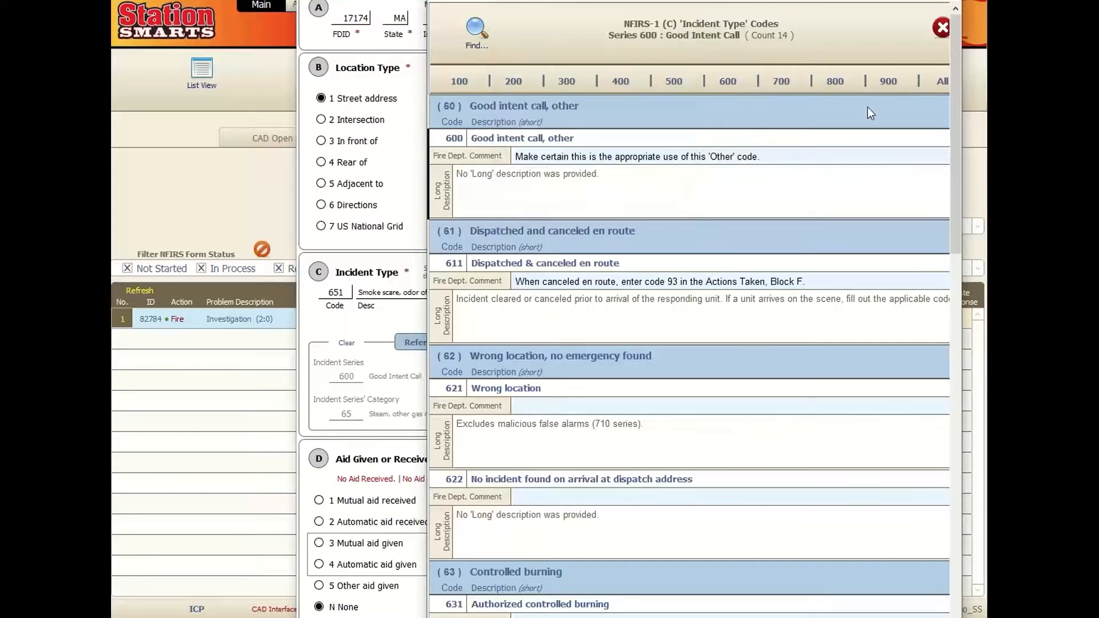
{"action": "left_click", "coordinate": [941, 27]}
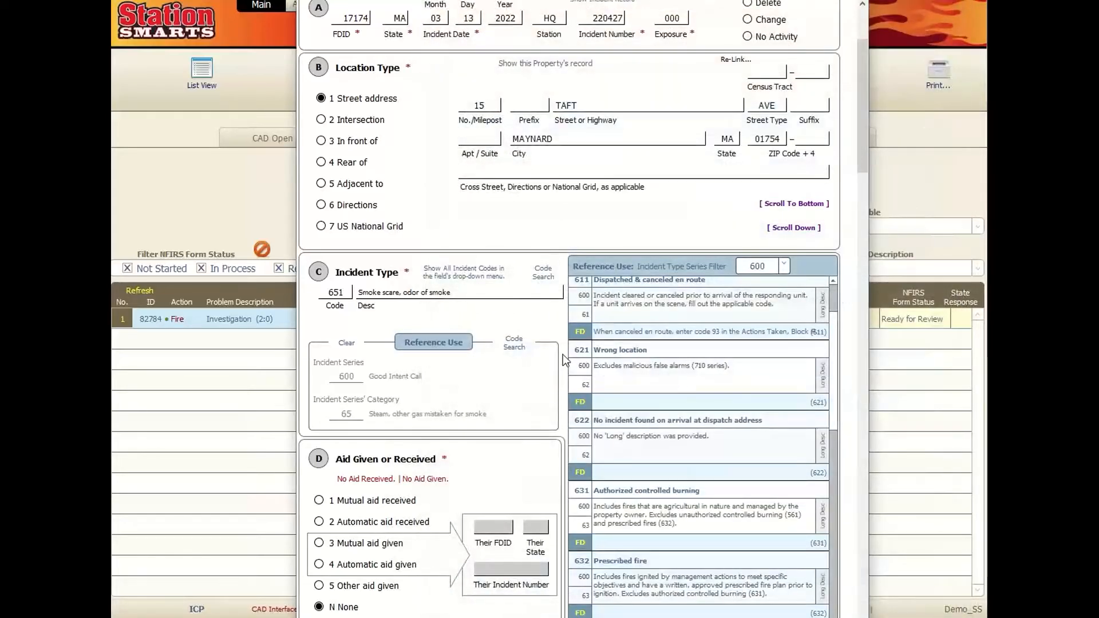
{"action": "left_click", "coordinate": [783, 265]}
{"action": "left_click", "coordinate": [501, 313]}
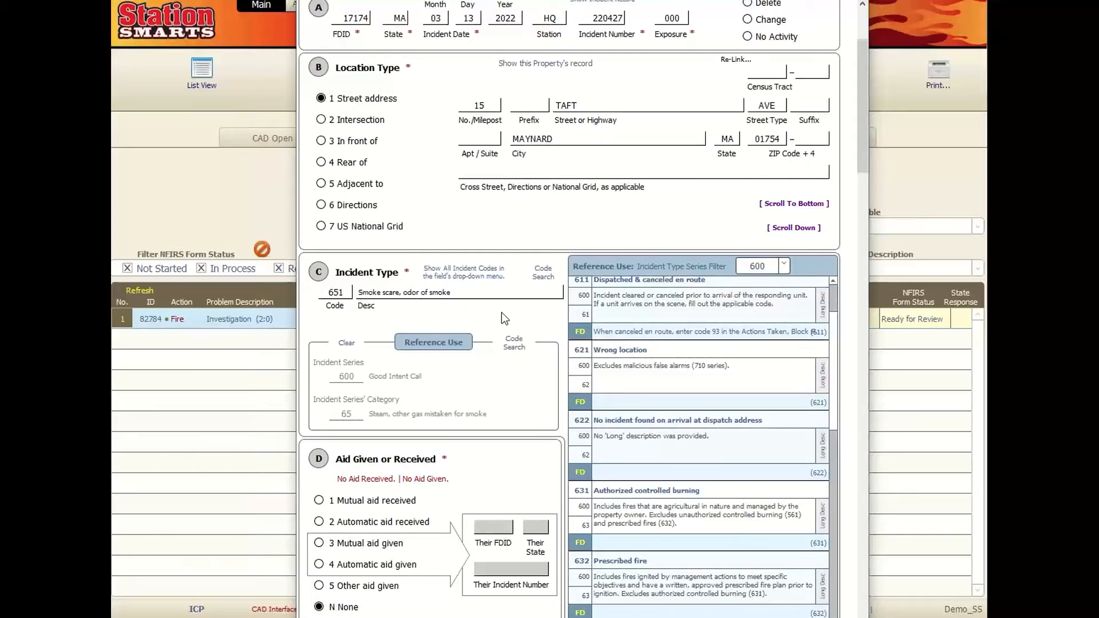
{"action": "scroll", "coordinate": [501, 312], "scroll_direction": "down", "scroll_amount": 5}
{"action": "scroll", "coordinate": [502, 311], "scroll_direction": "down", "scroll_amount": 5}
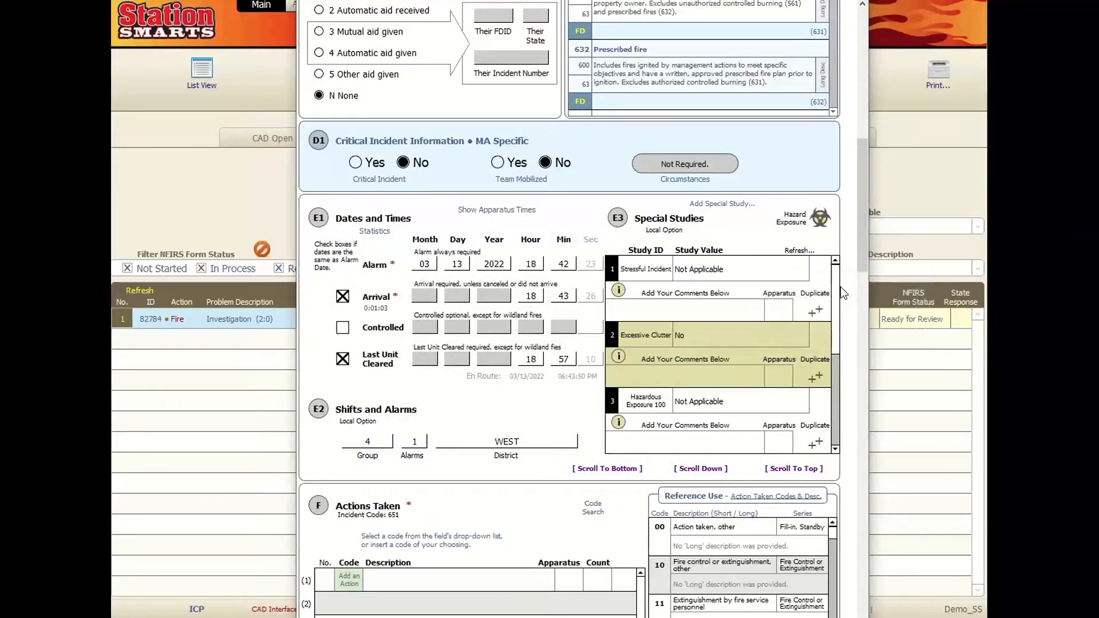
{"action": "scroll", "coordinate": [830, 314], "scroll_direction": "down", "scroll_amount": 3}
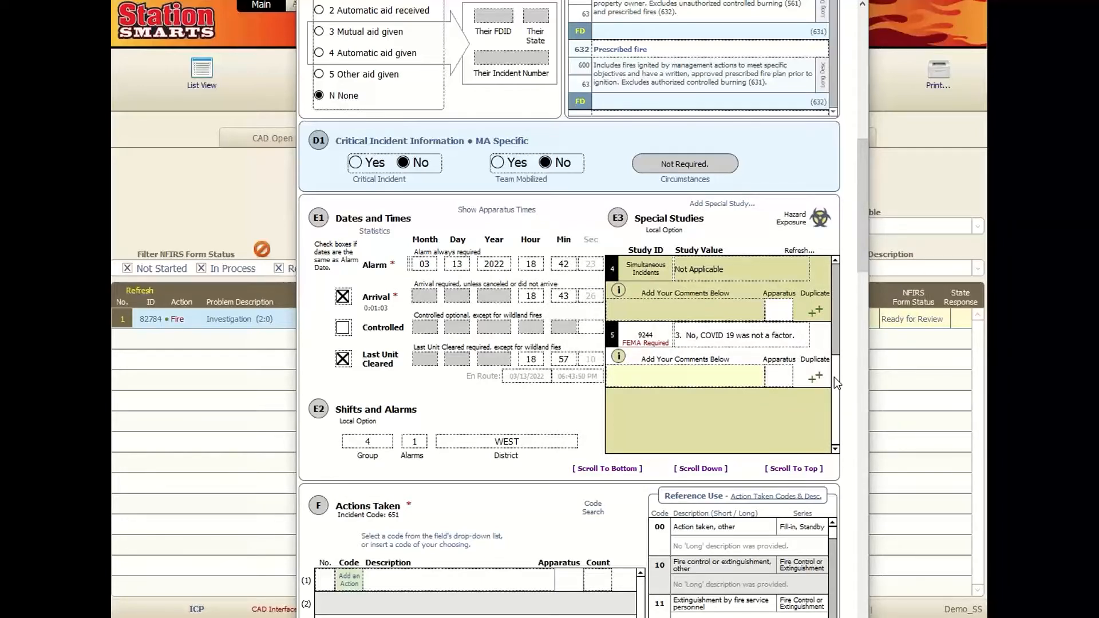
{"action": "mouse_move", "coordinate": [660, 338]}
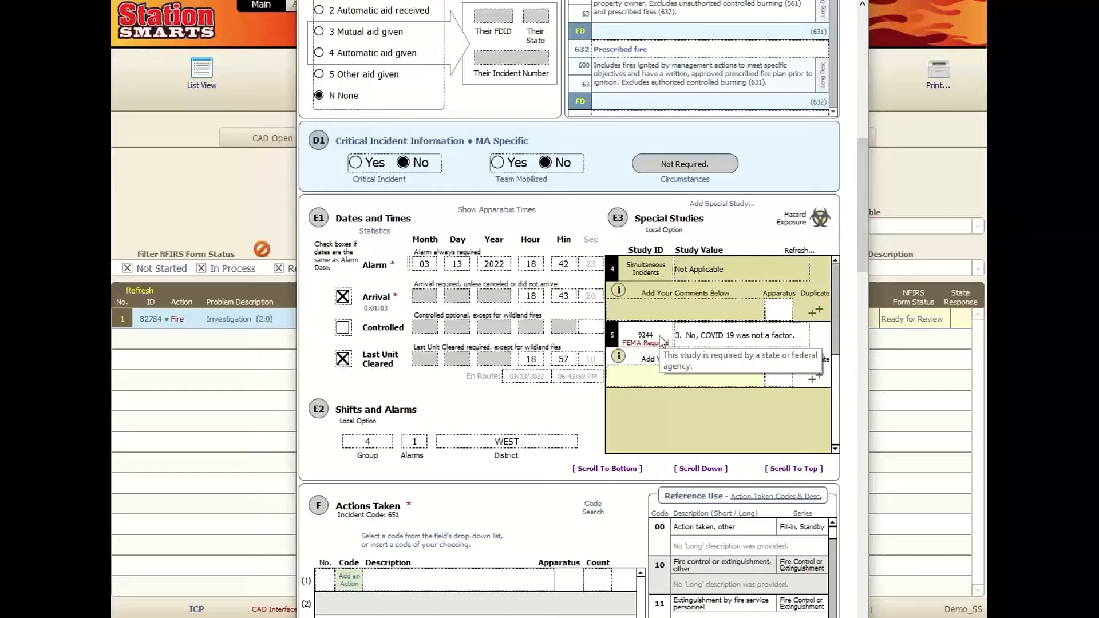
{"action": "left_click", "coordinate": [697, 337]}
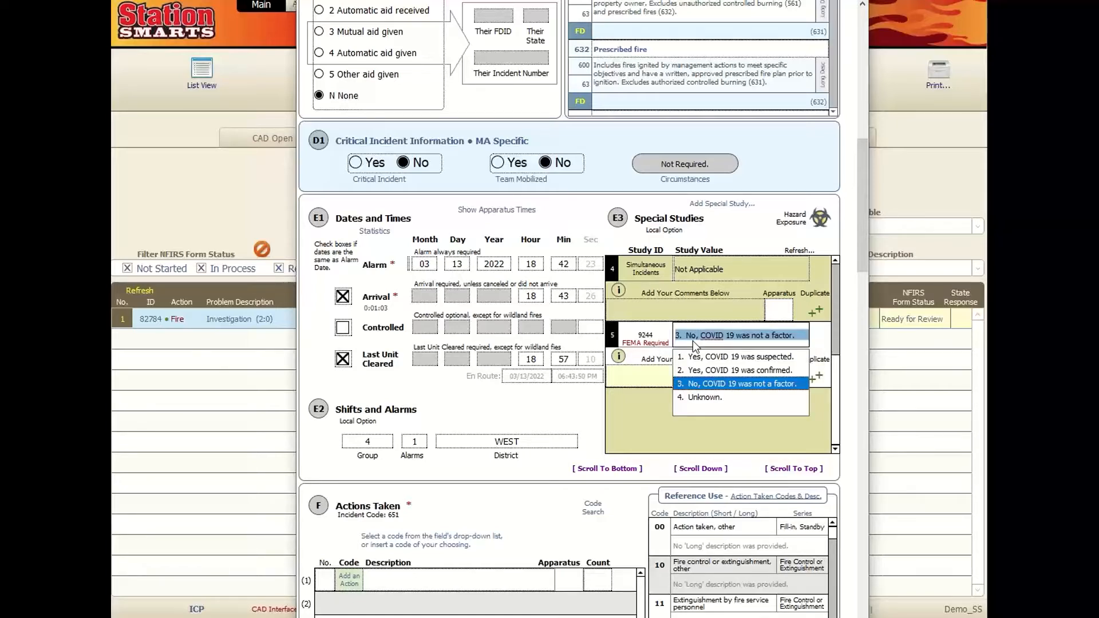
{"action": "left_click", "coordinate": [741, 384]}
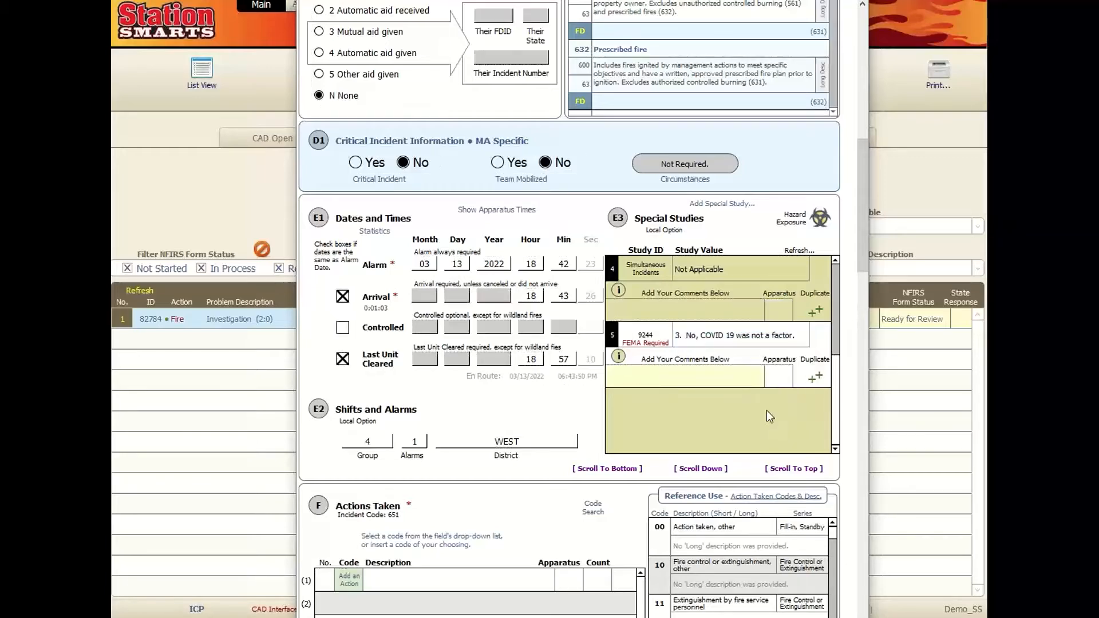
{"action": "scroll", "coordinate": [732, 392], "scroll_direction": "up", "scroll_amount": 5}
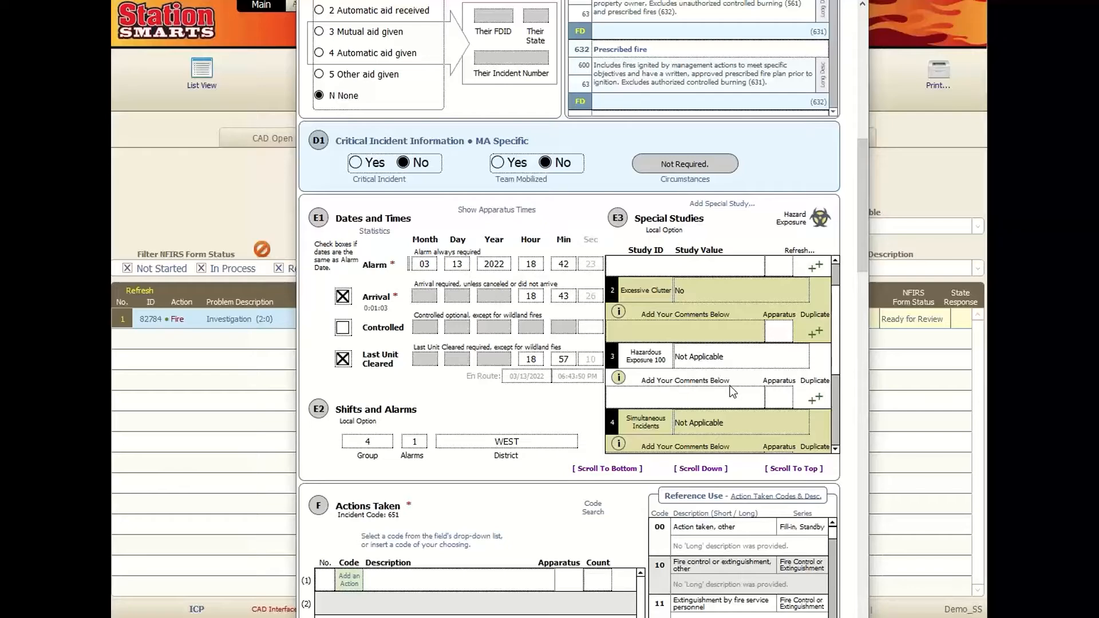
{"action": "scroll", "coordinate": [733, 392], "scroll_direction": "up", "scroll_amount": 4}
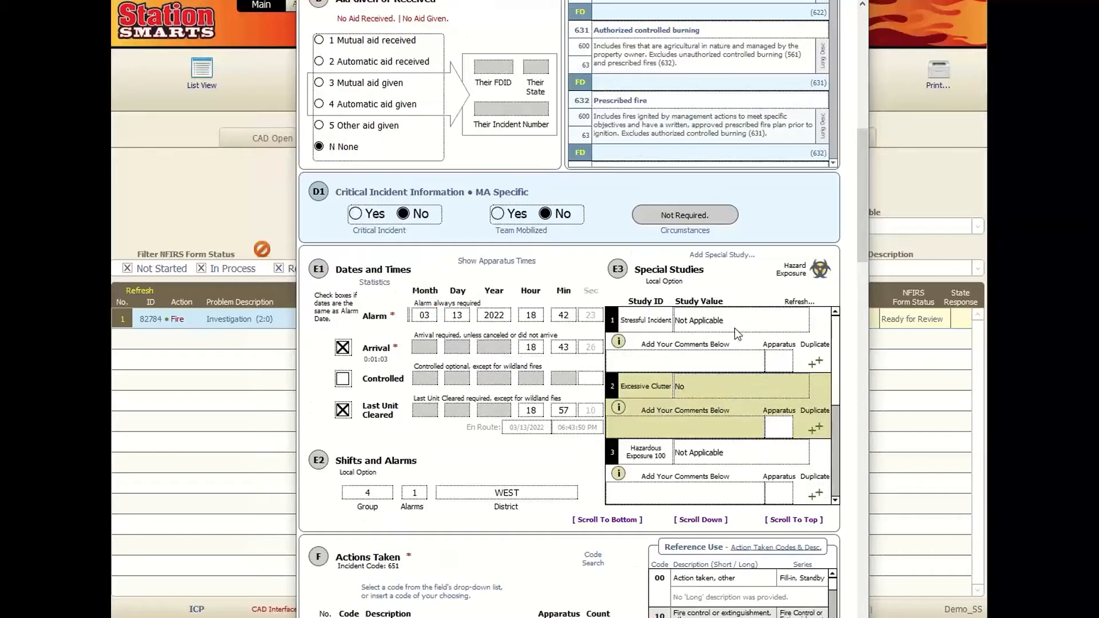
{"action": "left_click", "coordinate": [735, 324]}
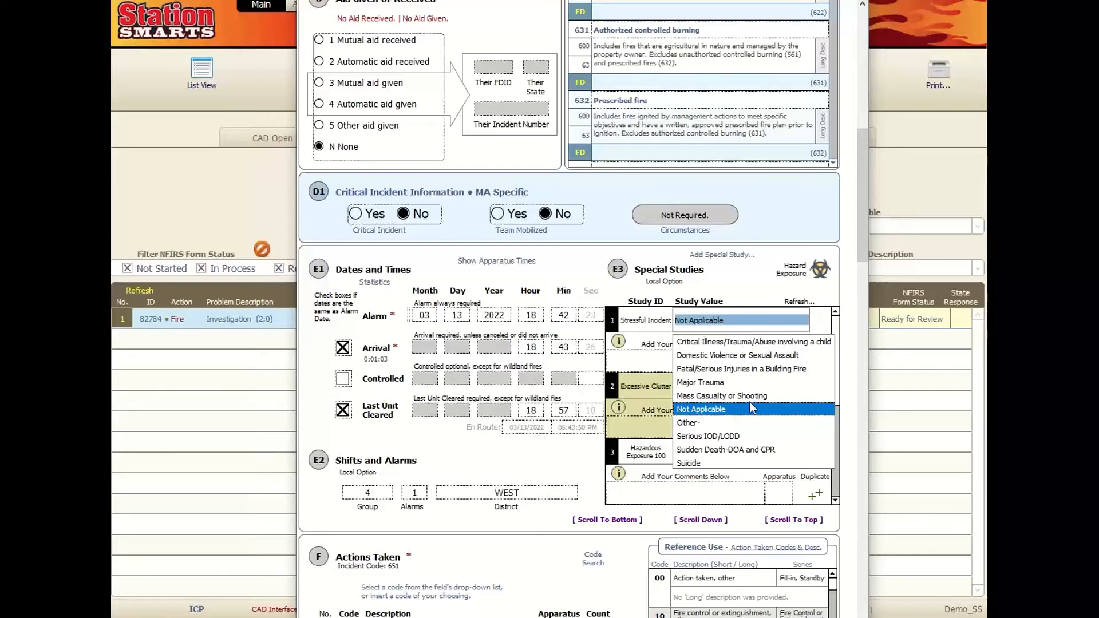
{"action": "left_click", "coordinate": [853, 328]}
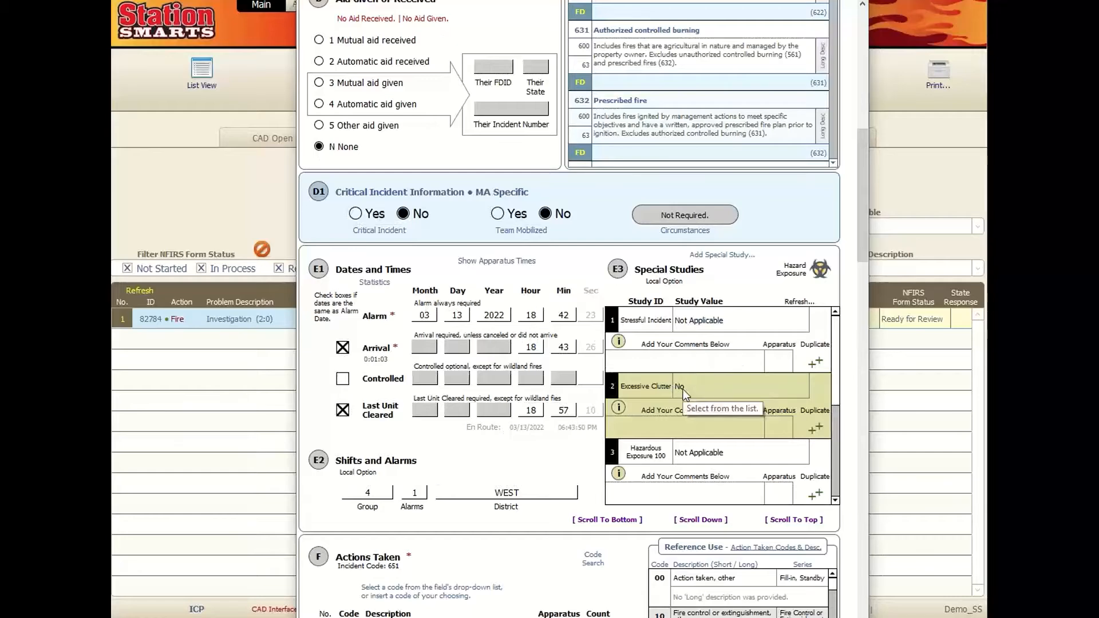
{"action": "scroll", "coordinate": [676, 386], "scroll_direction": "down", "scroll_amount": 2}
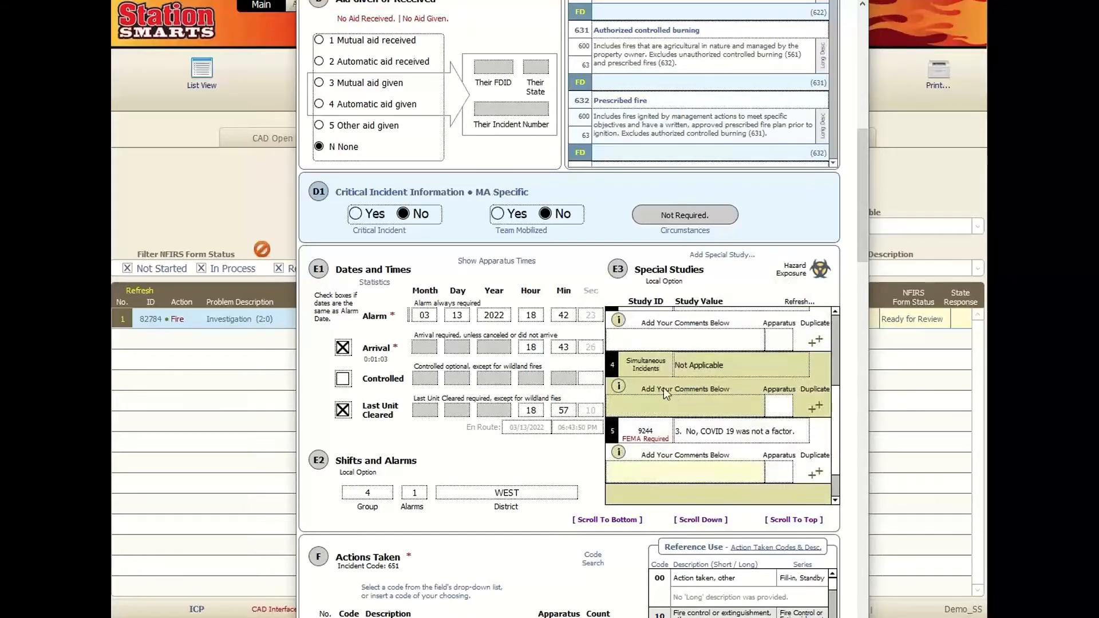
{"action": "scroll", "coordinate": [527, 454], "scroll_direction": "down", "scroll_amount": 3}
{"action": "scroll", "coordinate": [479, 420], "scroll_direction": "down", "scroll_amount": 3}
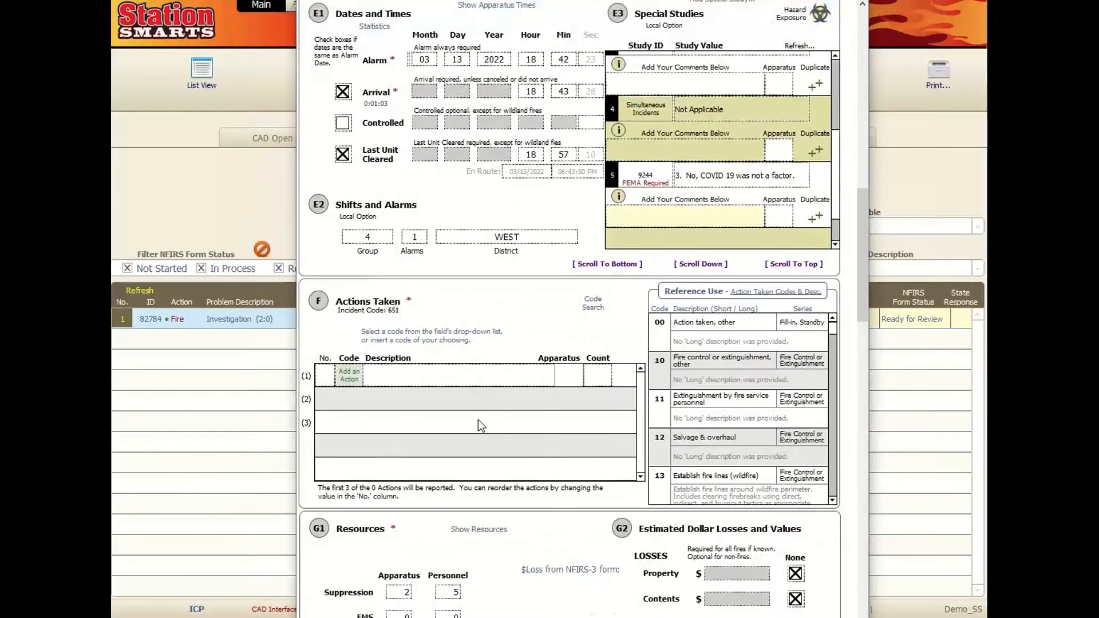
{"action": "scroll", "coordinate": [479, 421], "scroll_direction": "down", "scroll_amount": 1}
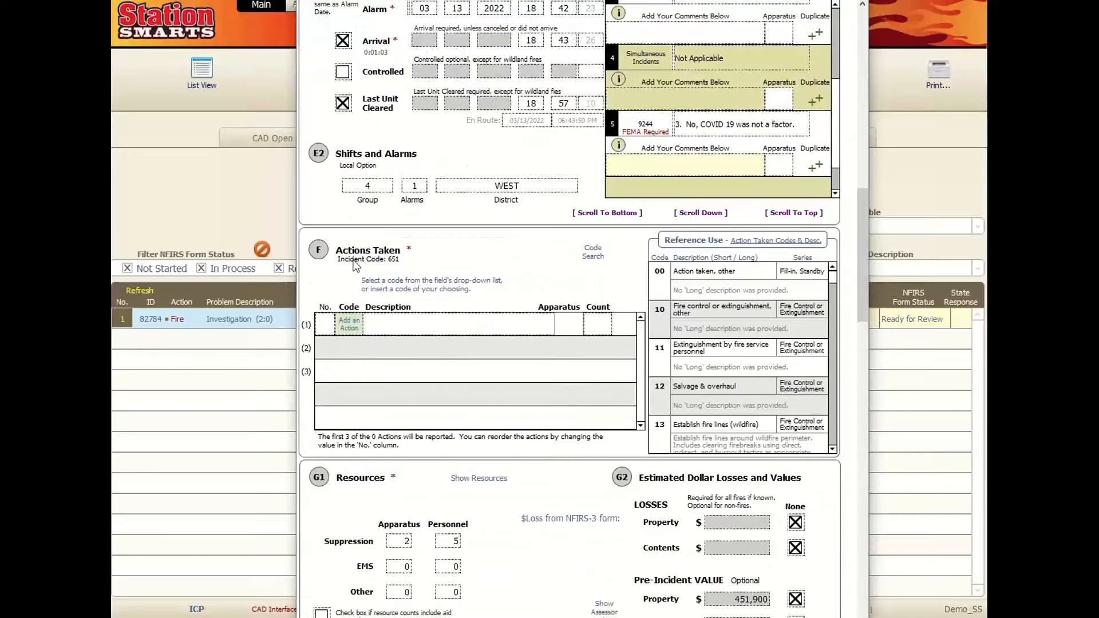
{"action": "left_click", "coordinate": [350, 324]}
{"action": "scroll", "coordinate": [364, 461], "scroll_direction": "down", "scroll_amount": 2}
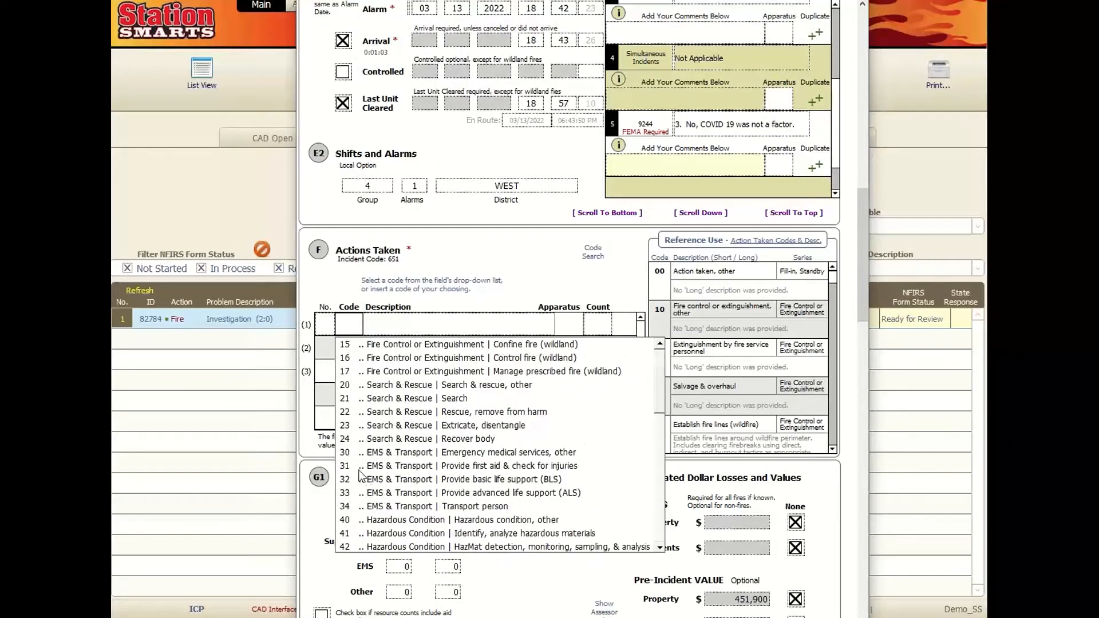
{"action": "left_click", "coordinate": [368, 478]}
{"action": "left_click", "coordinate": [354, 344]}
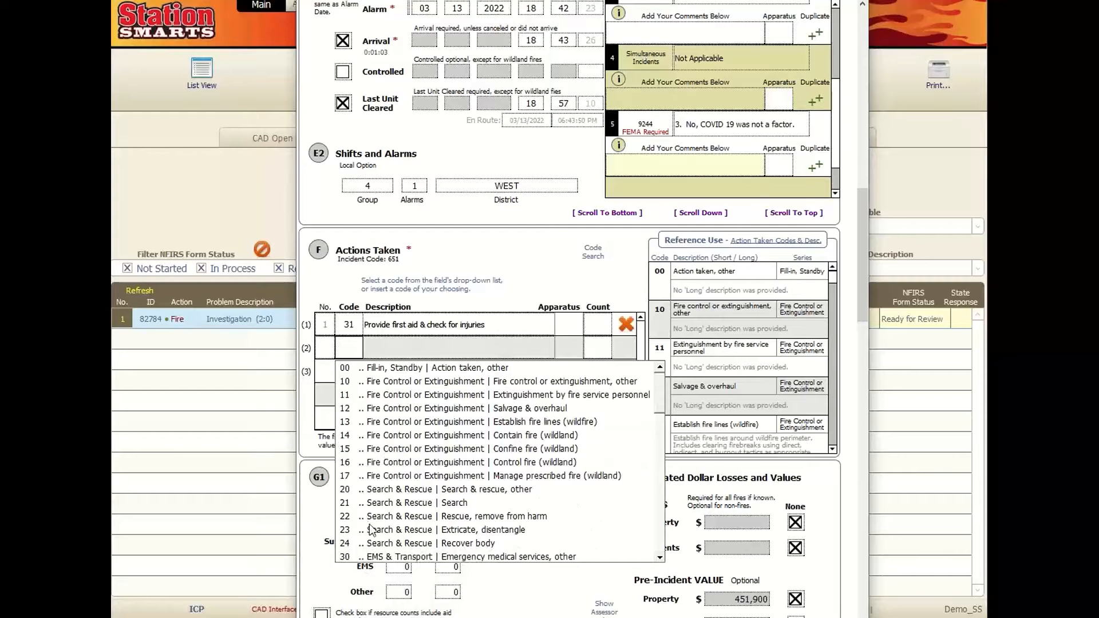
{"action": "left_click", "coordinate": [372, 531]}
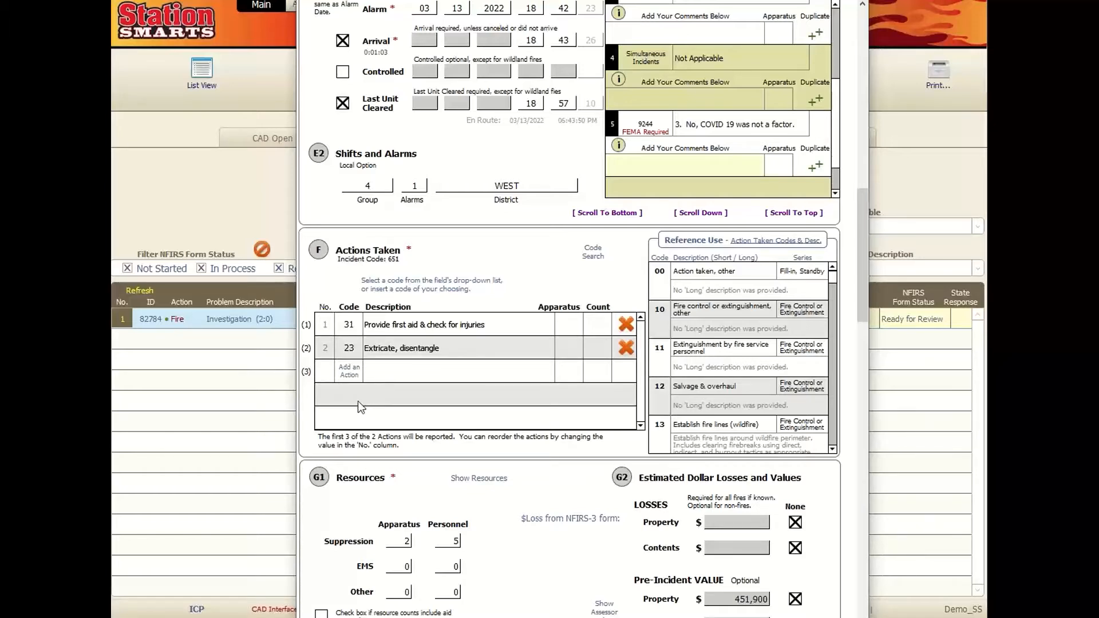
{"action": "left_click", "coordinate": [332, 348]}
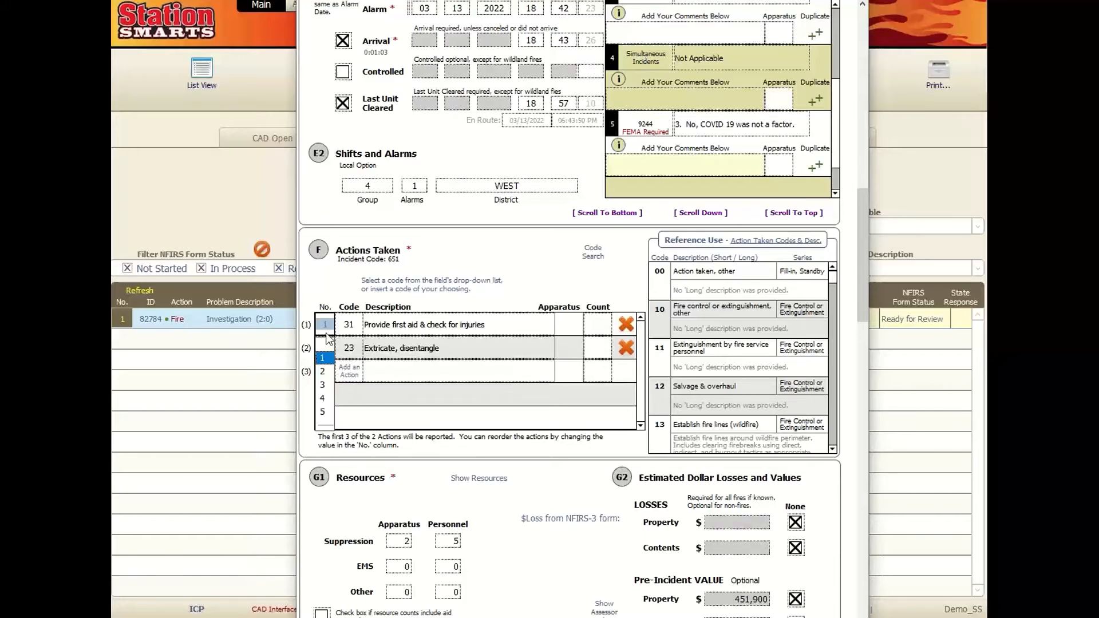
{"action": "left_click", "coordinate": [329, 281]}
{"action": "left_click", "coordinate": [328, 346]}
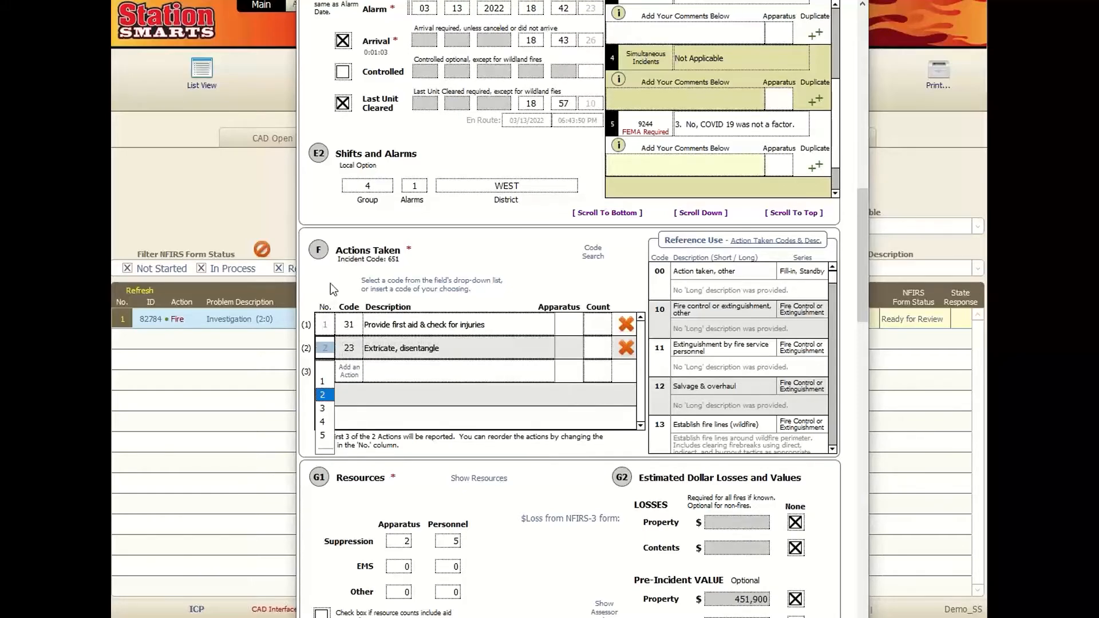
{"action": "left_click", "coordinate": [331, 283]}
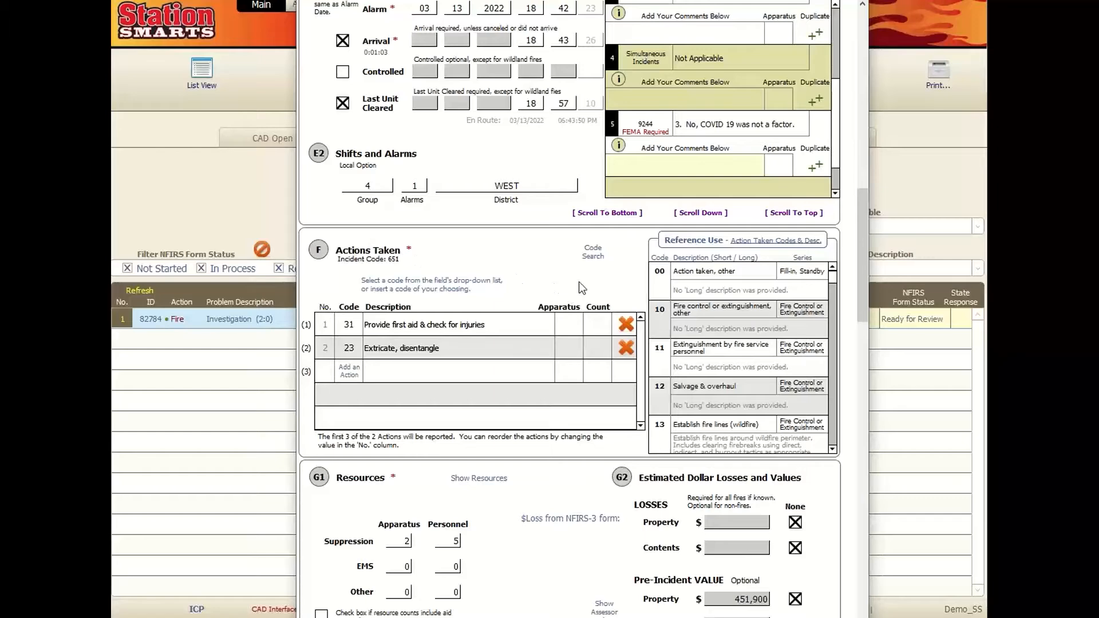
- Review sections G1 through K1, checking property use 419 and value 451,900 on the assessor website
{"action": "scroll", "coordinate": [578, 282], "scroll_direction": "down", "scroll_amount": 5}
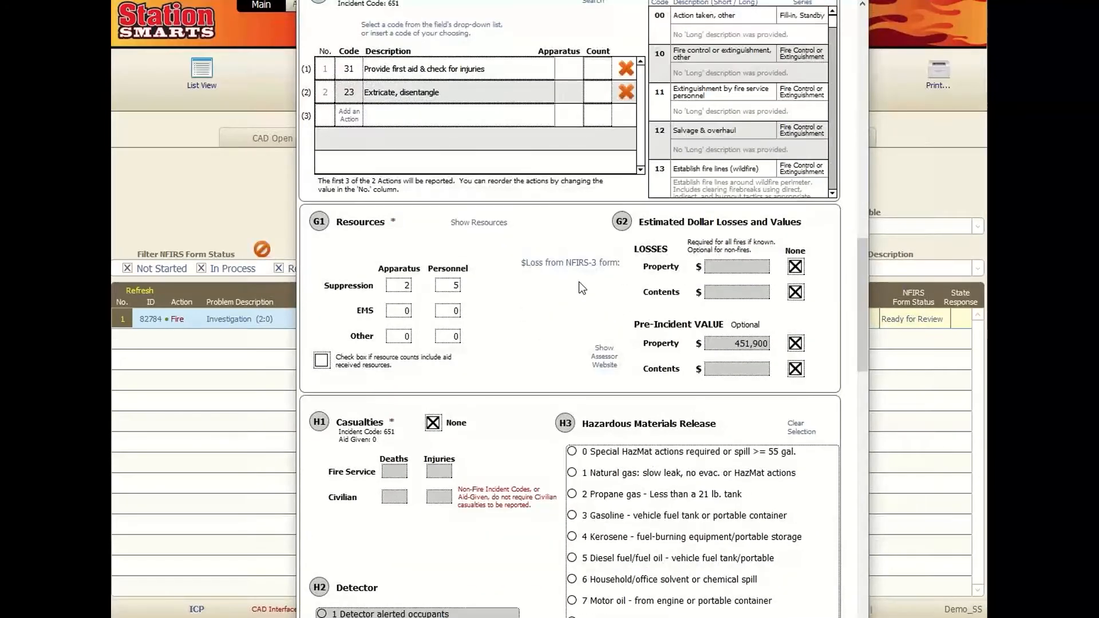
{"action": "scroll", "coordinate": [579, 281], "scroll_direction": "down", "scroll_amount": 1}
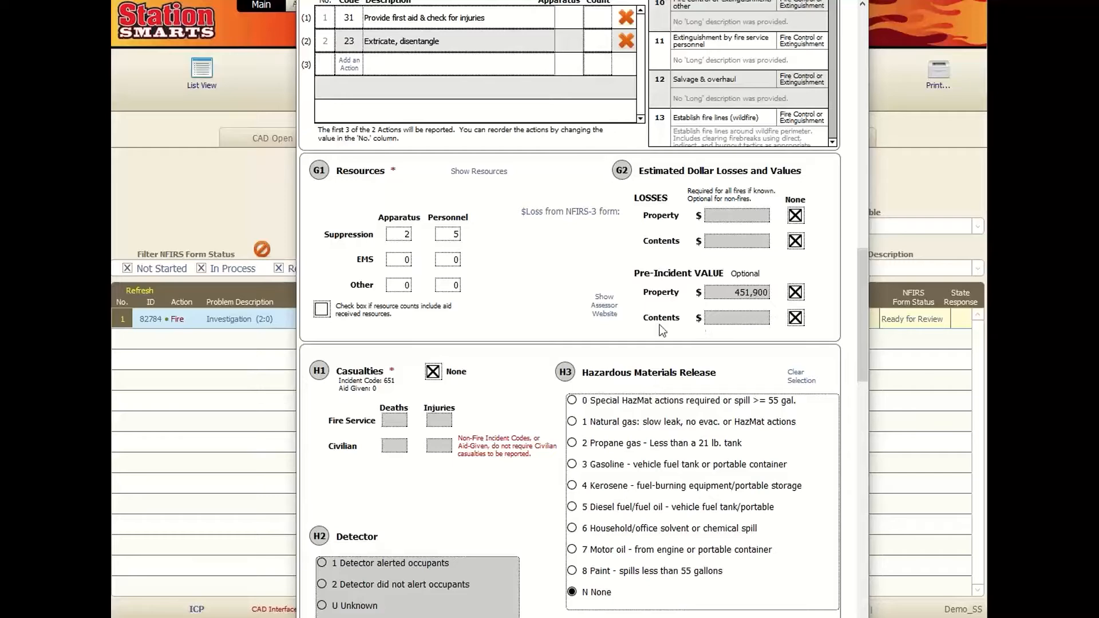
{"action": "left_click", "coordinate": [603, 311]}
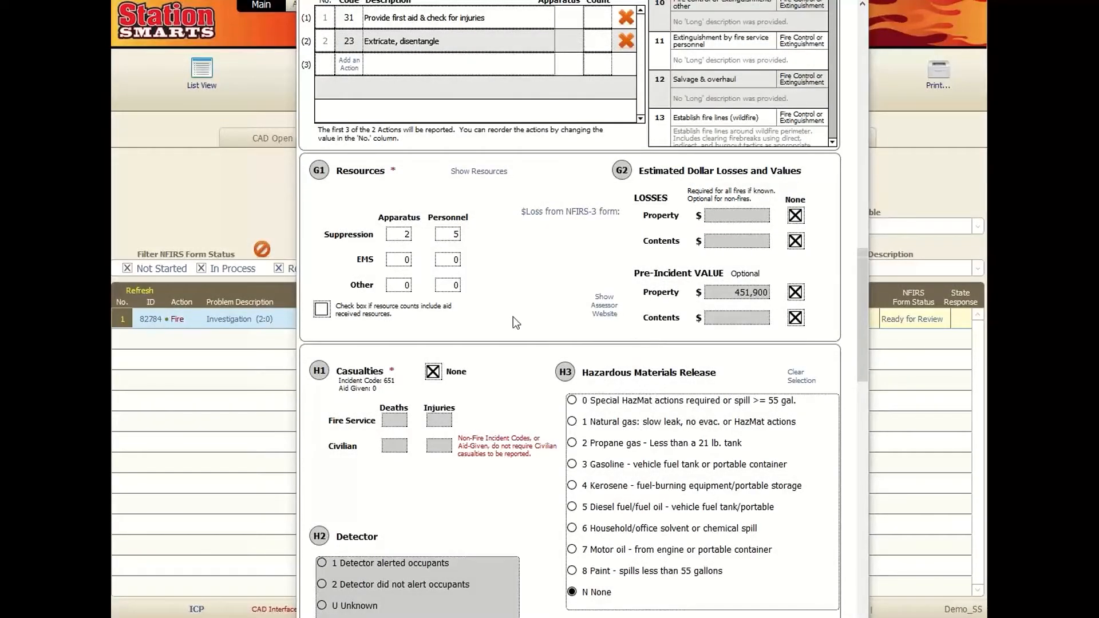
{"action": "scroll", "coordinate": [513, 317], "scroll_direction": "down", "scroll_amount": 2}
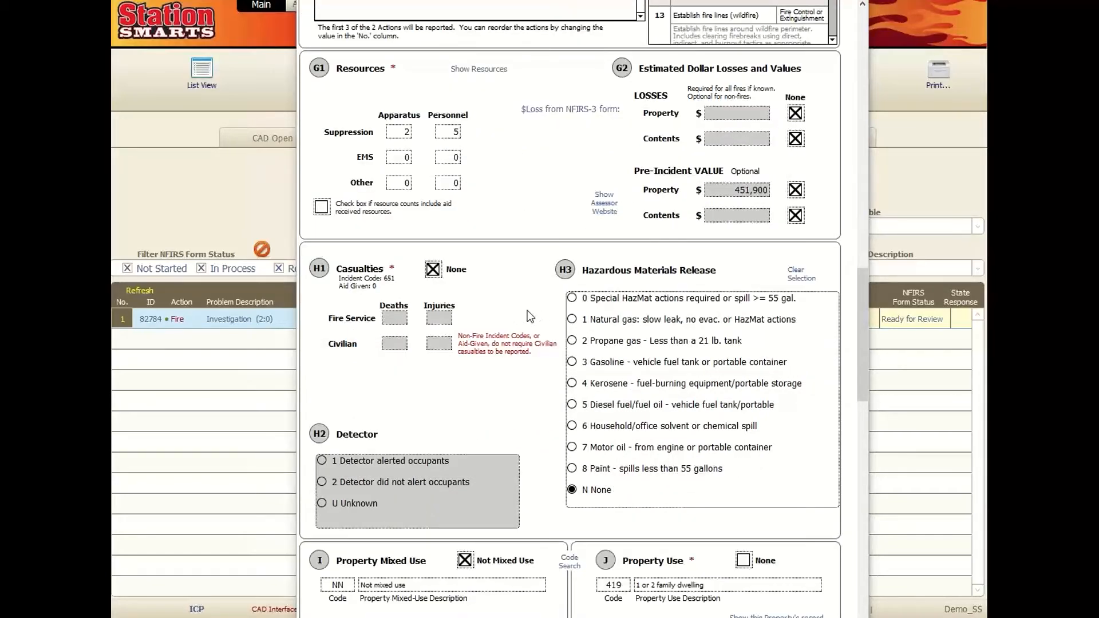
{"action": "scroll", "coordinate": [520, 314], "scroll_direction": "down", "scroll_amount": 5}
{"action": "scroll", "coordinate": [529, 318], "scroll_direction": "down", "scroll_amount": 1}
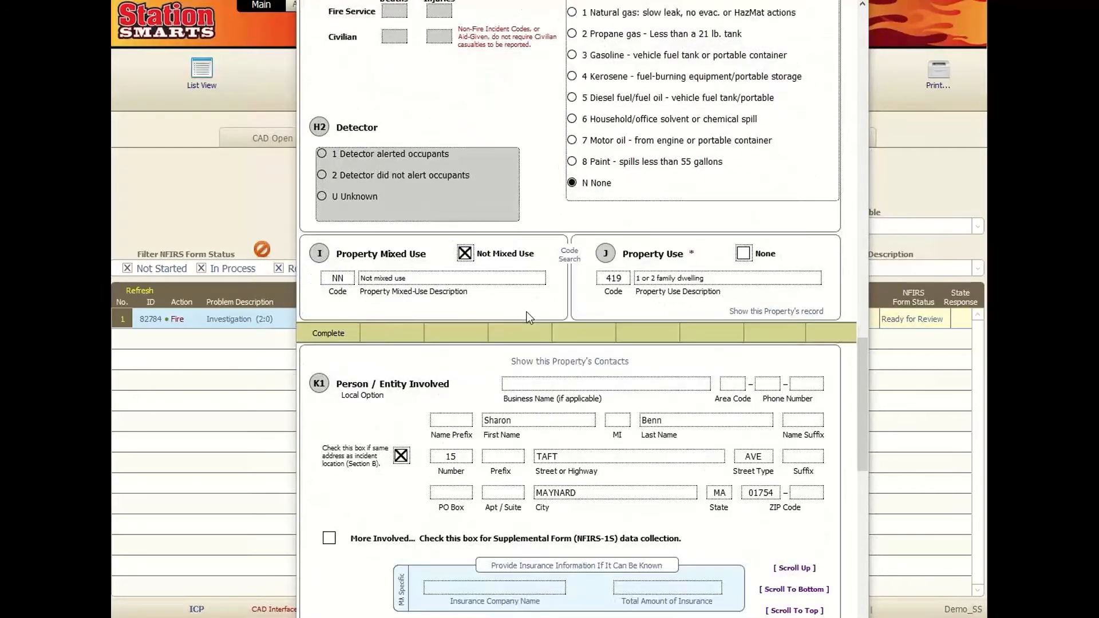
{"action": "scroll", "coordinate": [530, 318], "scroll_direction": "down", "scroll_amount": 1}
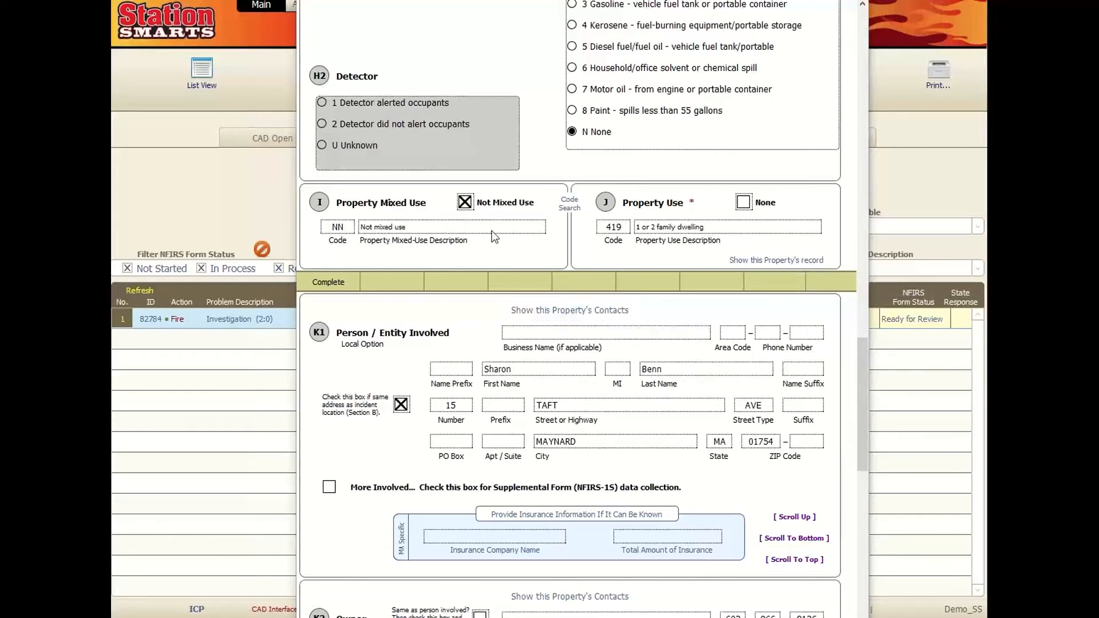
- View the property's full record, then return to the report's K2 section
{"action": "left_click", "coordinate": [785, 261]}
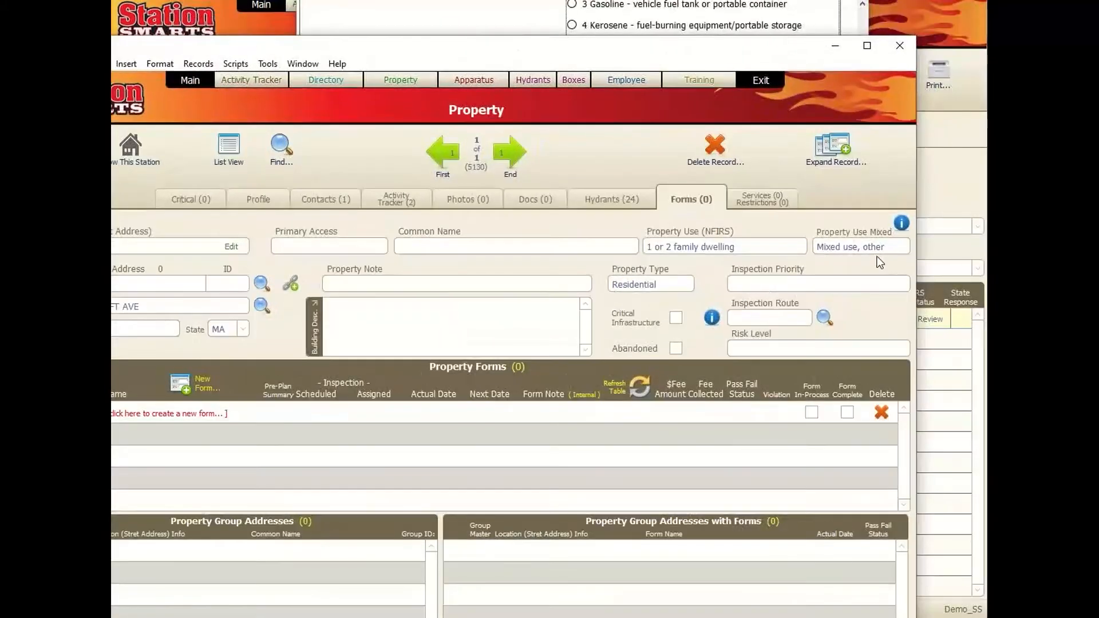
{"action": "left_click", "coordinate": [895, 54]}
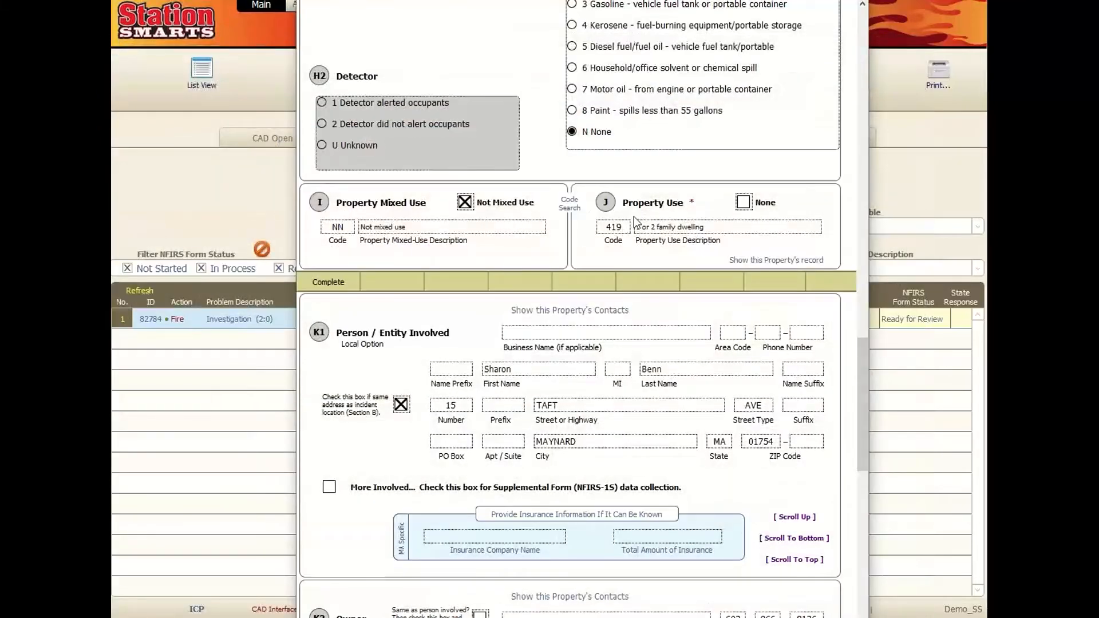
{"action": "scroll", "coordinate": [634, 216], "scroll_direction": "down", "scroll_amount": 1}
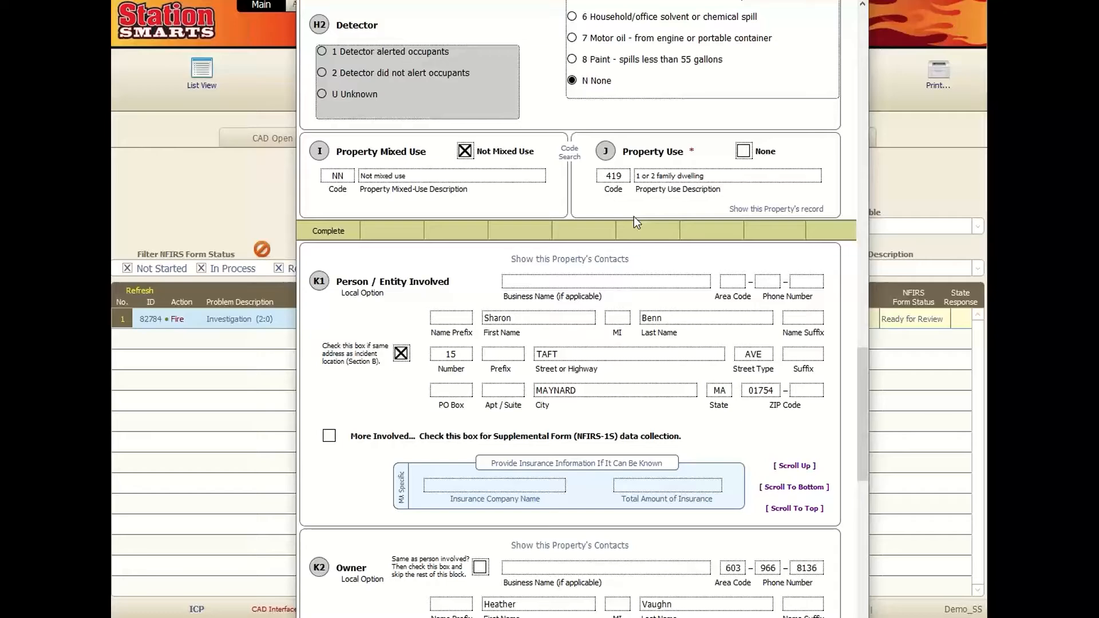
{"action": "scroll", "coordinate": [650, 229], "scroll_direction": "down", "scroll_amount": 2}
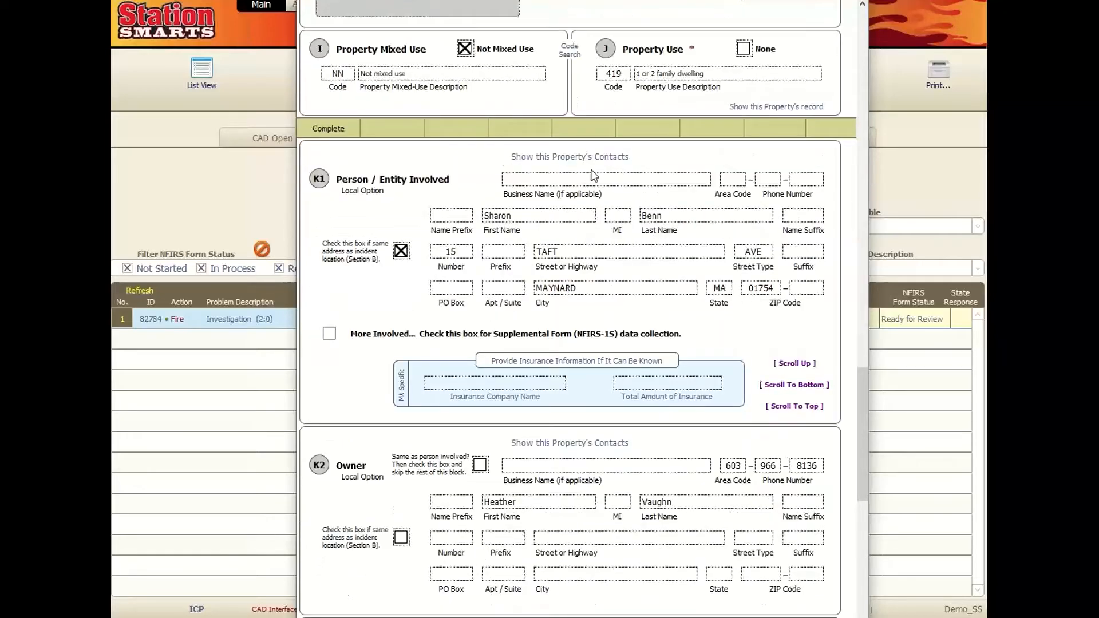
- Add a new property contact's first and last name and use them as the report's Owner
{"action": "left_click", "coordinate": [576, 161]}
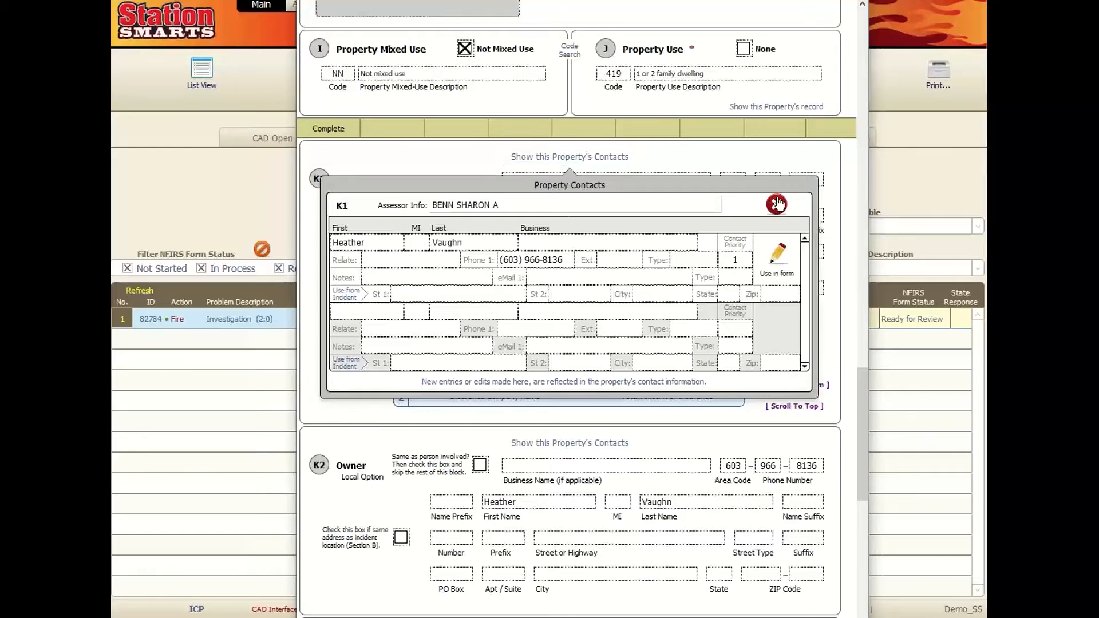
{"action": "scroll", "coordinate": [613, 343], "scroll_direction": "down", "scroll_amount": 3}
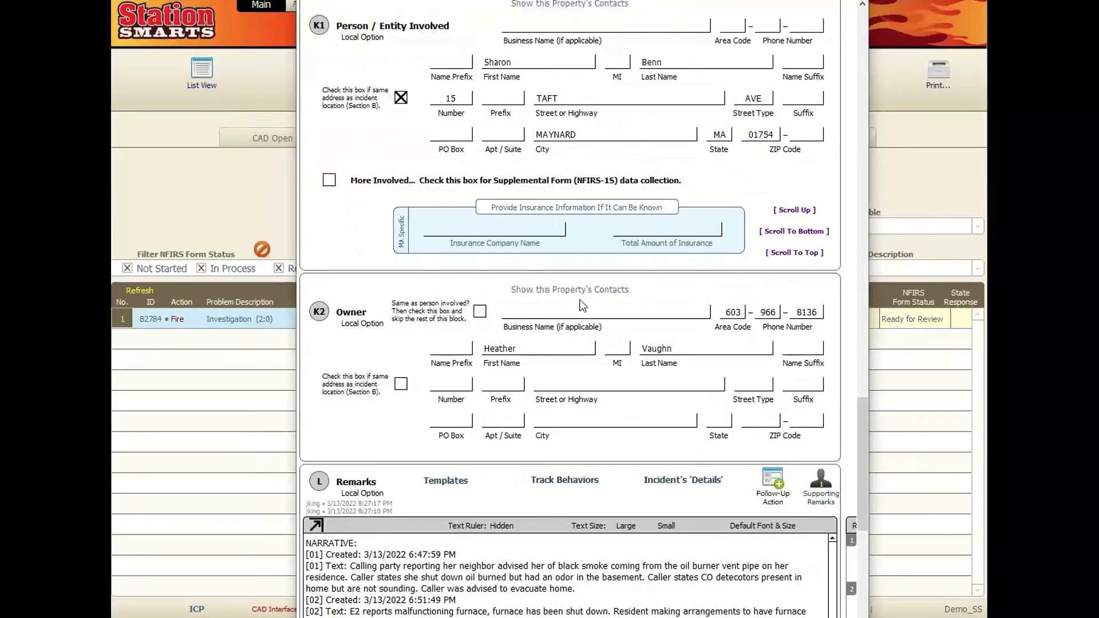
{"action": "left_click", "coordinate": [565, 290]}
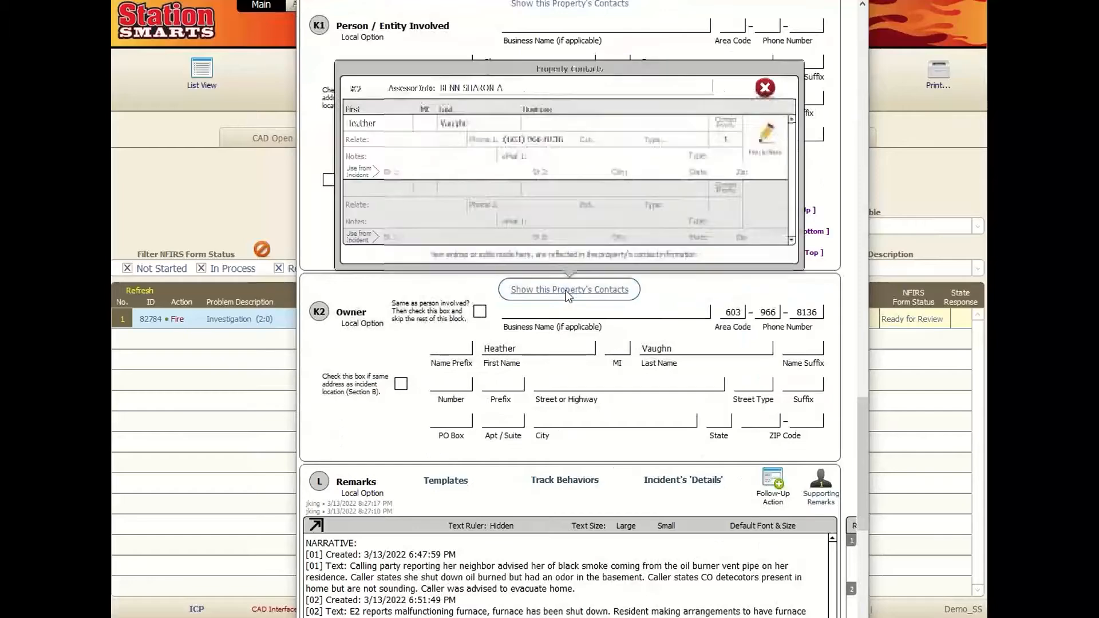
{"action": "left_click", "coordinate": [375, 184]}
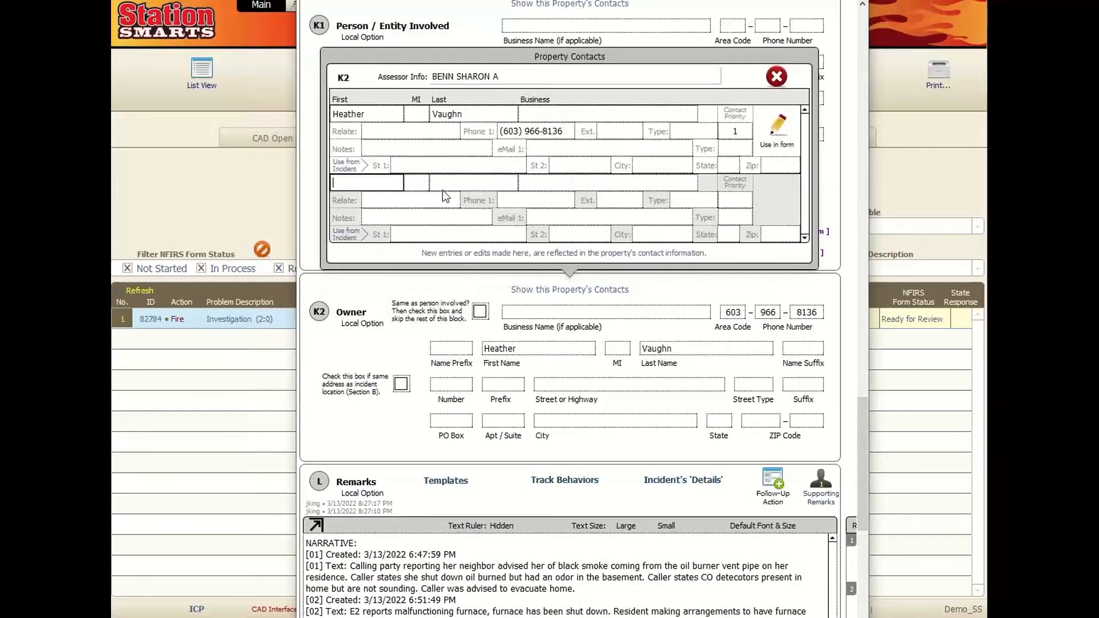
{"action": "left_click", "coordinate": [442, 189]}
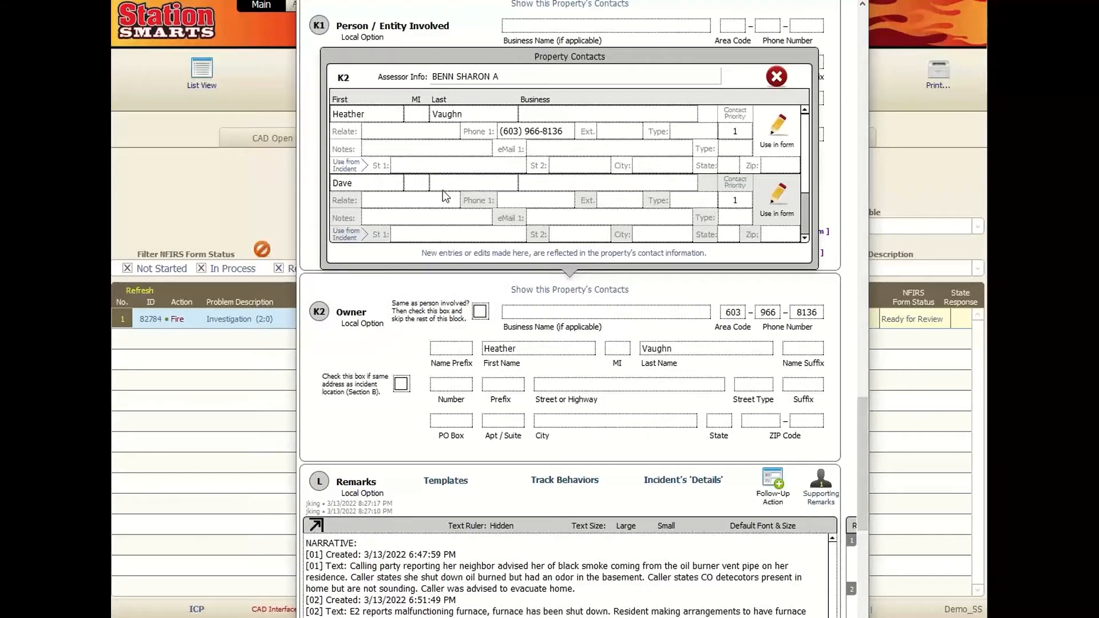
{"action": "type", "text": "co"}
{"action": "left_click", "coordinate": [782, 256]}
{"action": "left_click", "coordinate": [518, 201]}
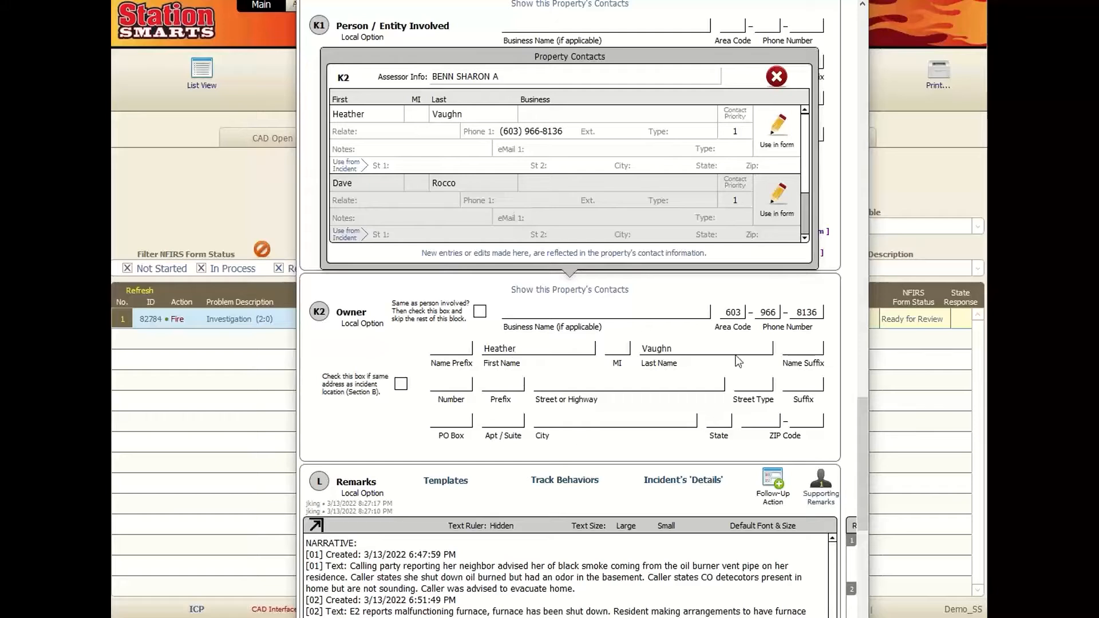
{"action": "left_click", "coordinate": [778, 197]}
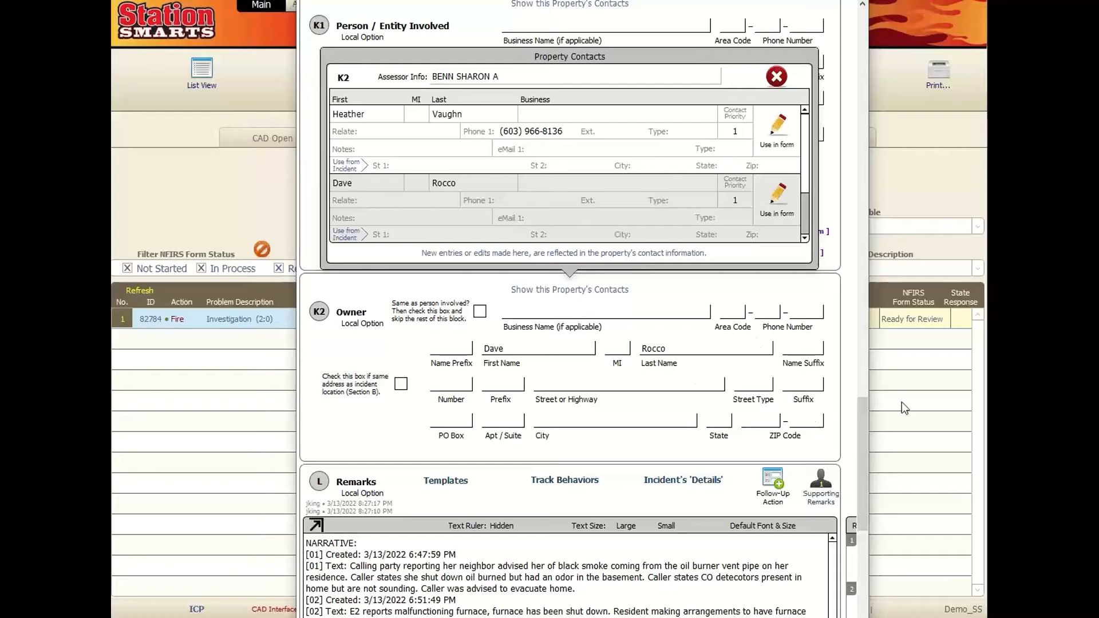
{"action": "left_click", "coordinate": [776, 76]}
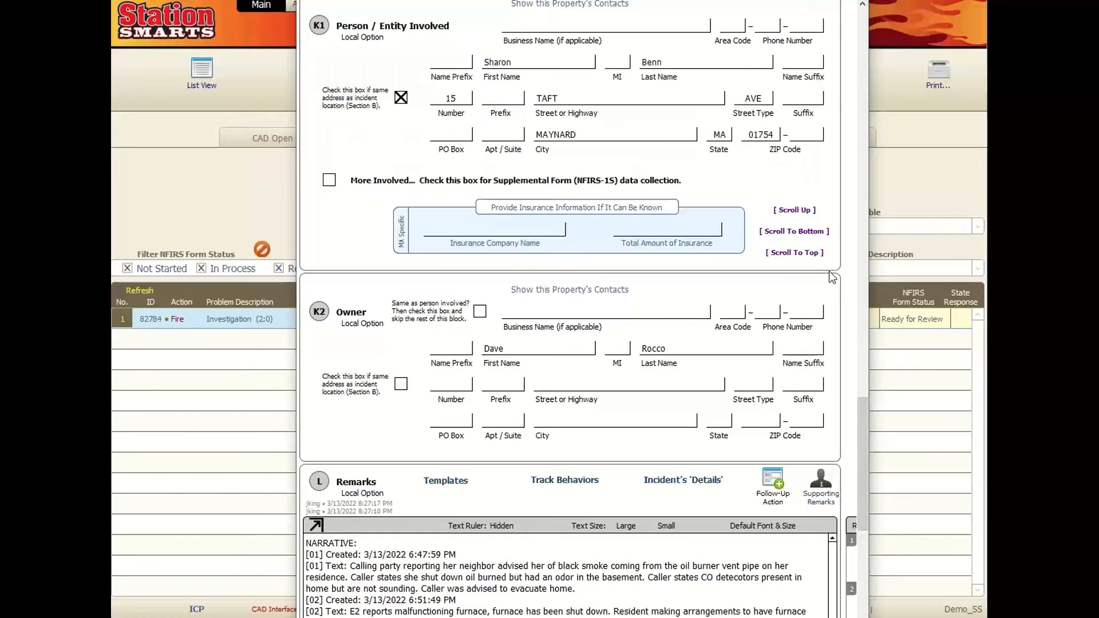
- From L Remarks, bring up the series 100 Structure Fire remarks templates for 220427
{"action": "scroll", "coordinate": [675, 317], "scroll_direction": "down", "scroll_amount": 5}
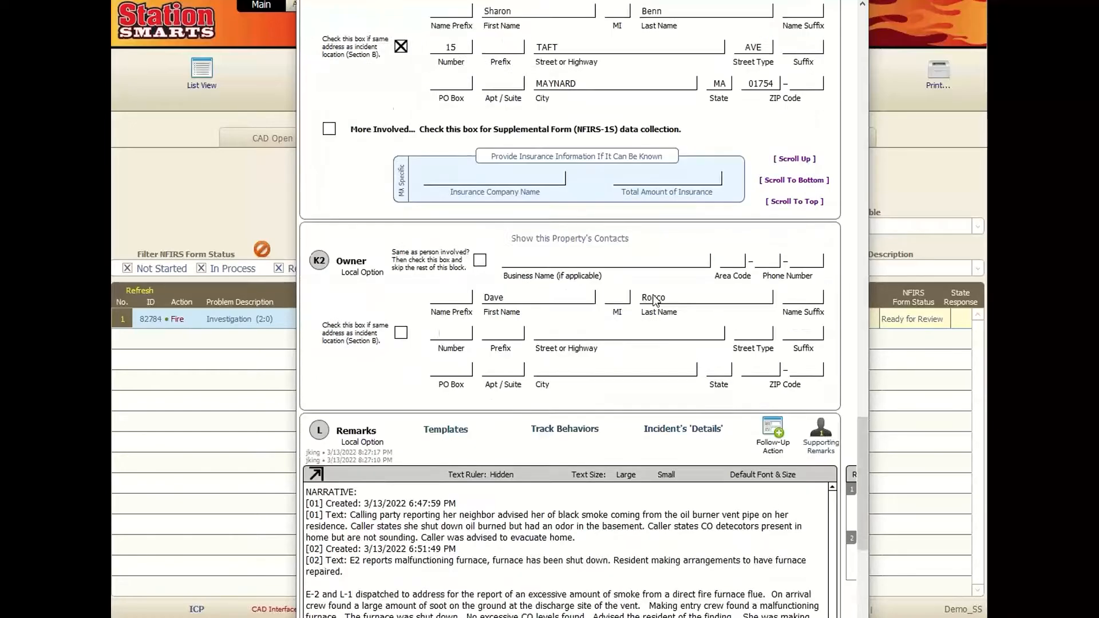
{"action": "scroll", "coordinate": [656, 301], "scroll_direction": "down", "scroll_amount": 2}
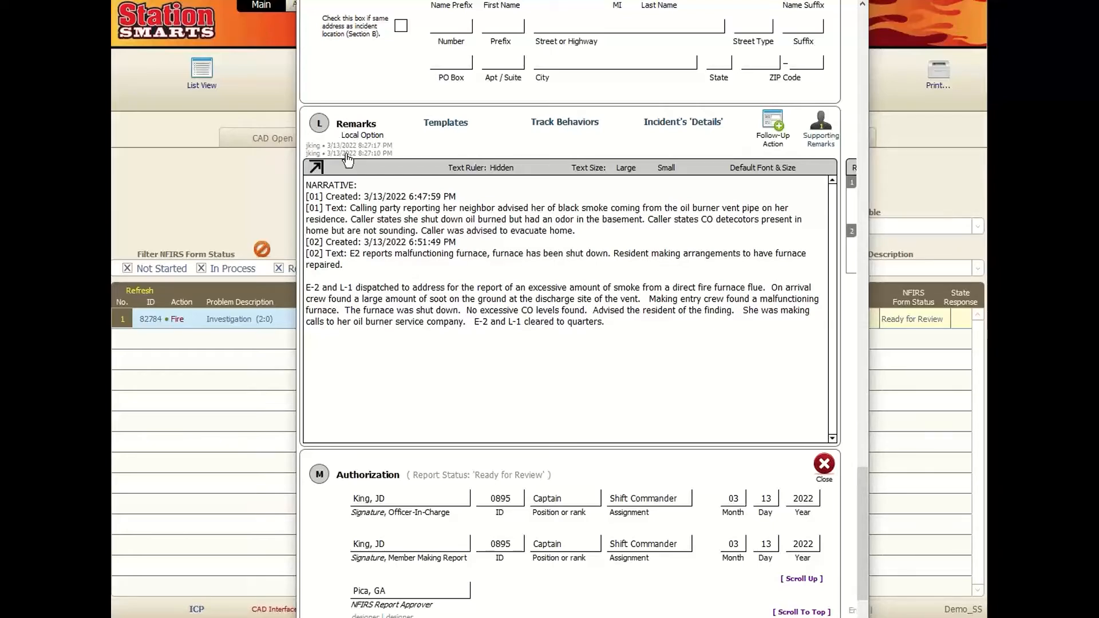
{"action": "left_click", "coordinate": [447, 131]}
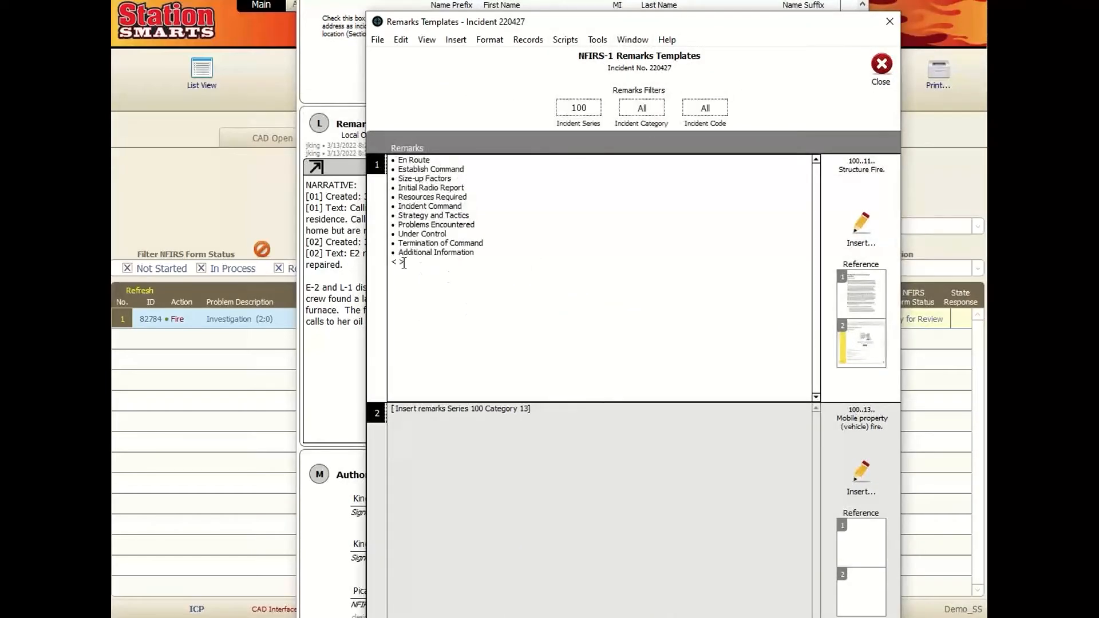
- Inspect the Structure Fire template outline, then close the templates without inserting it
{"action": "left_click", "coordinate": [403, 263]}
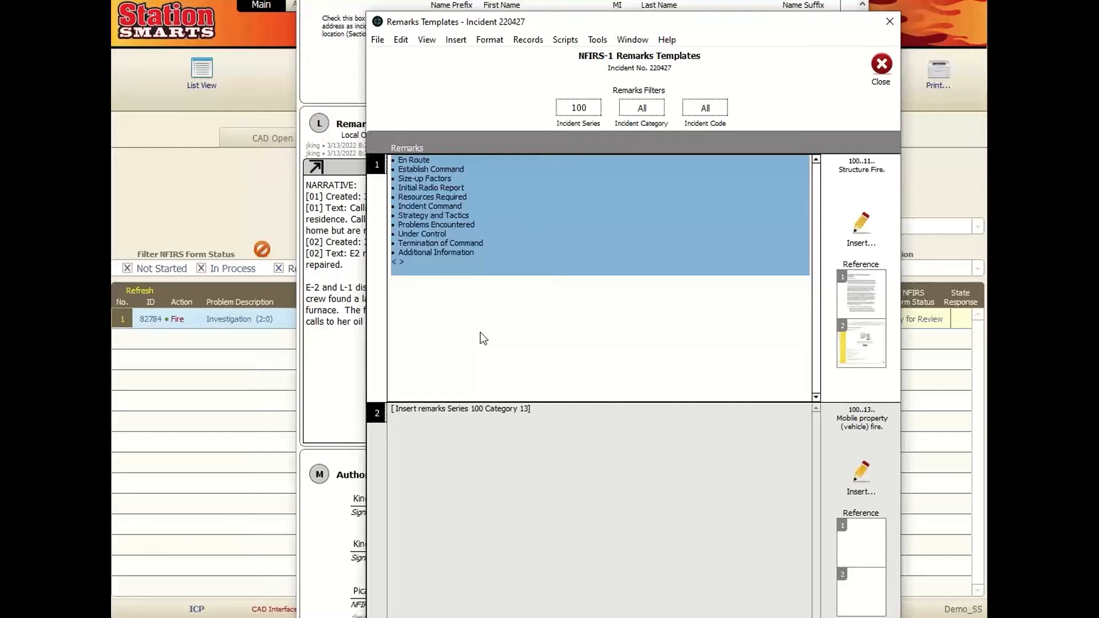
{"action": "left_click", "coordinate": [499, 483]}
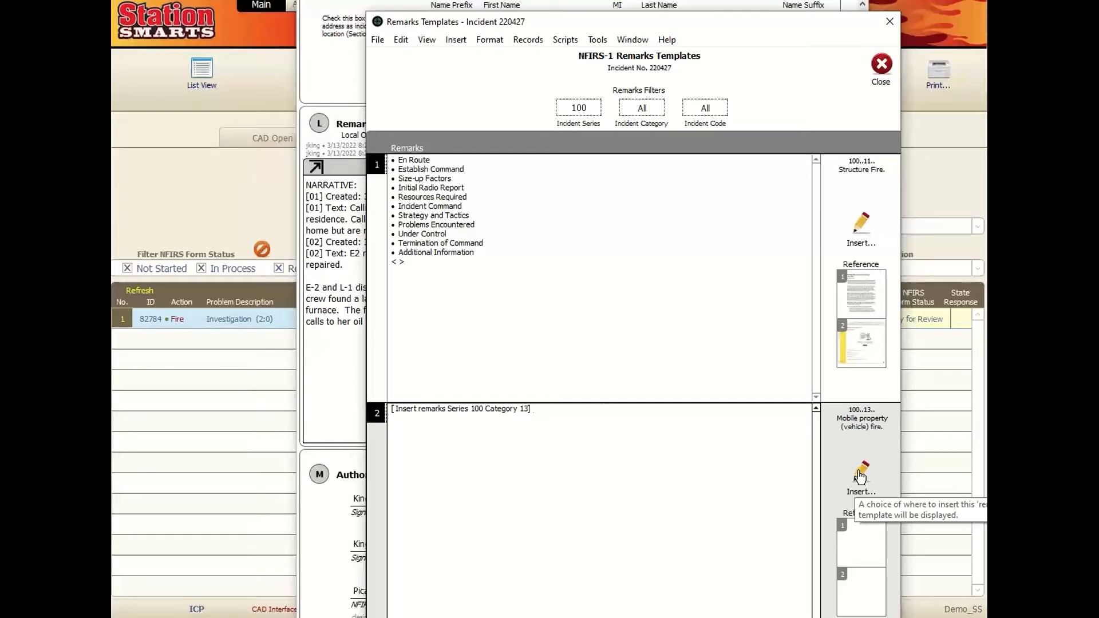
{"action": "left_click", "coordinate": [458, 280]}
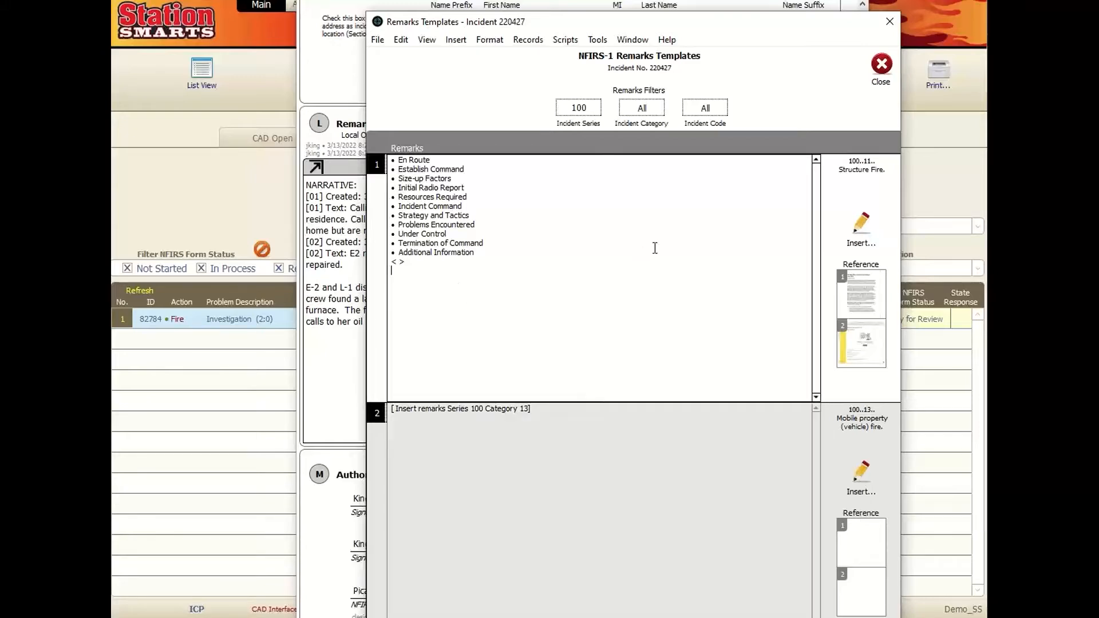
{"action": "left_click_drag", "start_coordinate": [557, 26], "coordinate": [656, 84]}
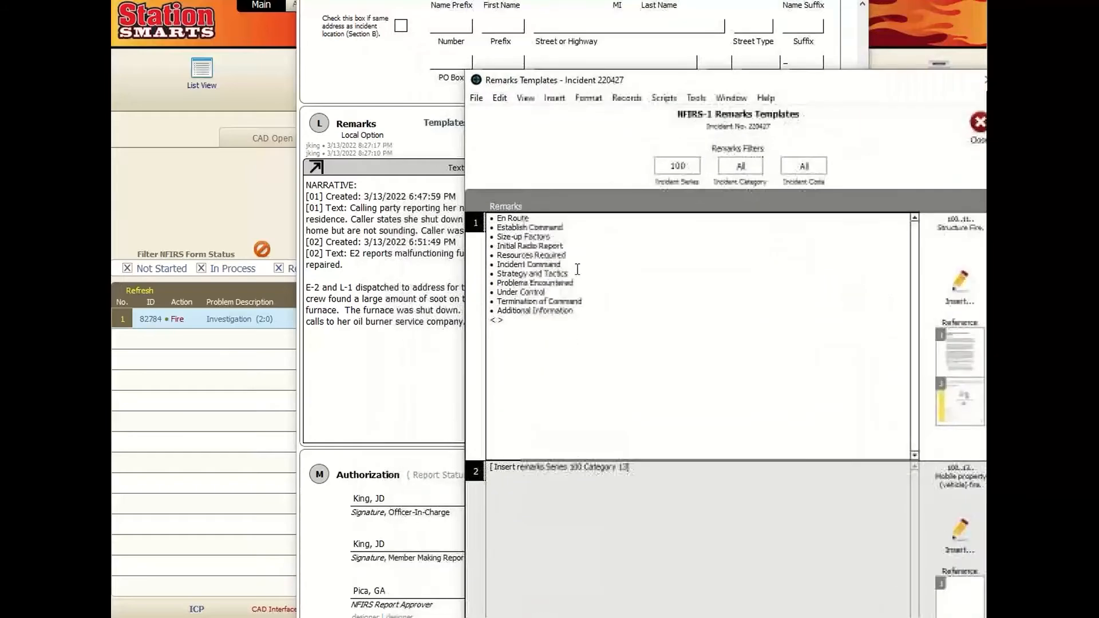
{"action": "left_click_drag", "start_coordinate": [528, 340], "coordinate": [459, 222]}
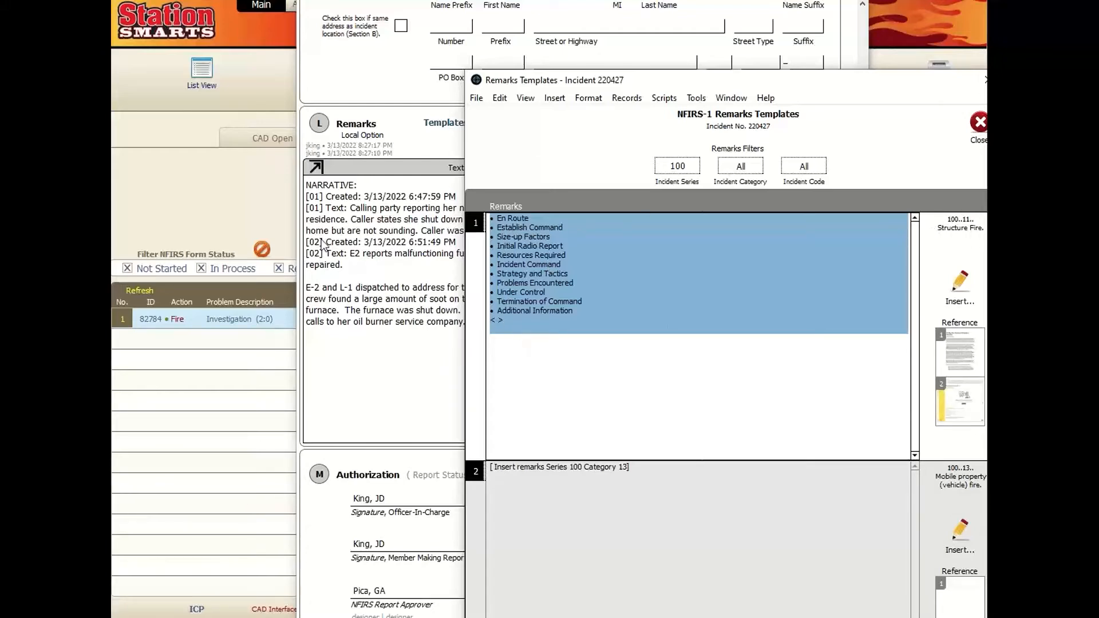
{"action": "left_click", "coordinate": [973, 124]}
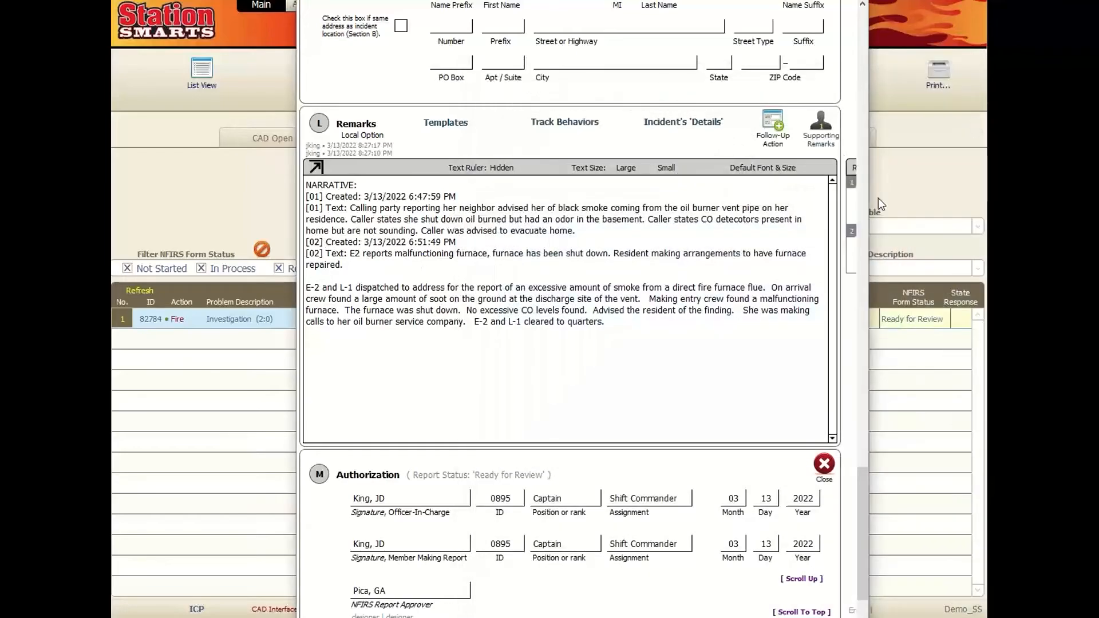
- View the incident's dispatch narrative, then show Supporting Remarks with the 3/15/22 Deputy Report entry
{"action": "left_click", "coordinate": [675, 123]}
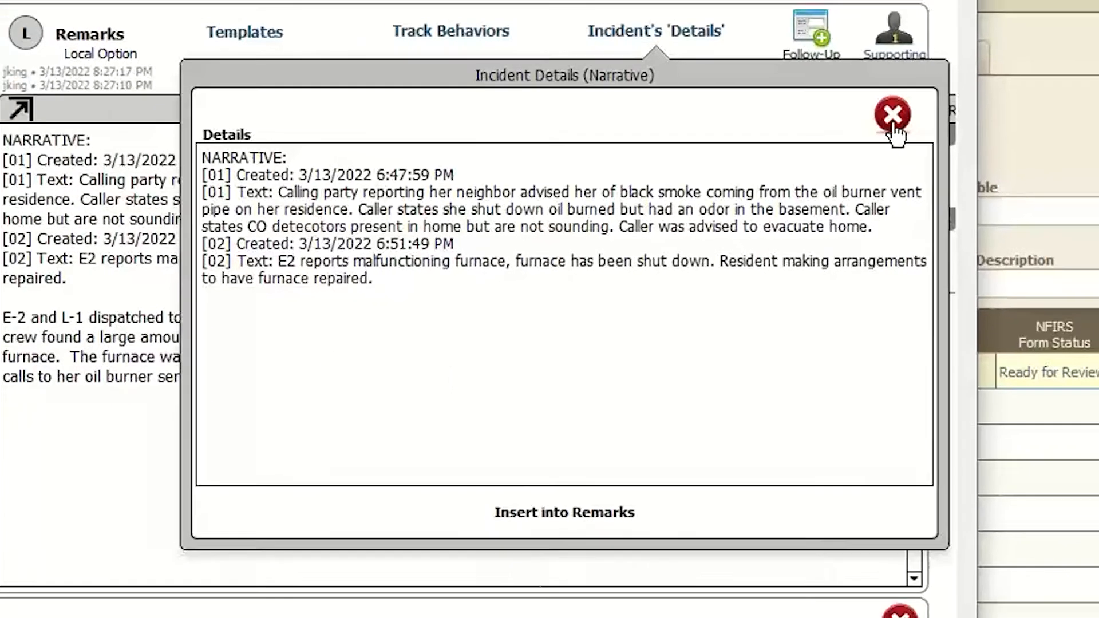
{"action": "left_click", "coordinate": [915, 111]}
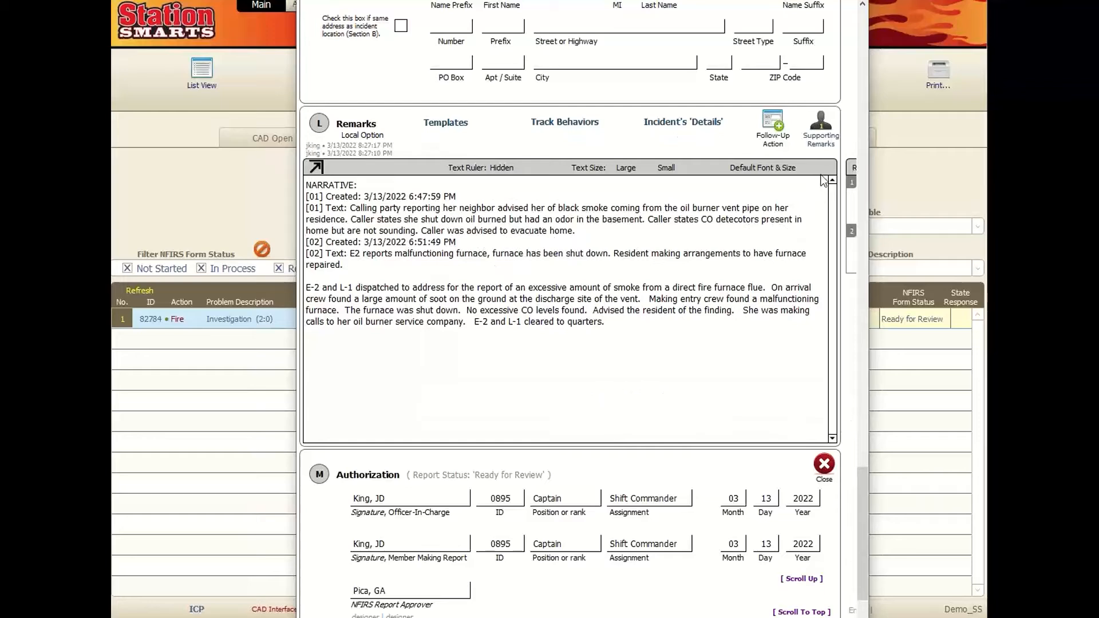
{"action": "left_click", "coordinate": [821, 123]}
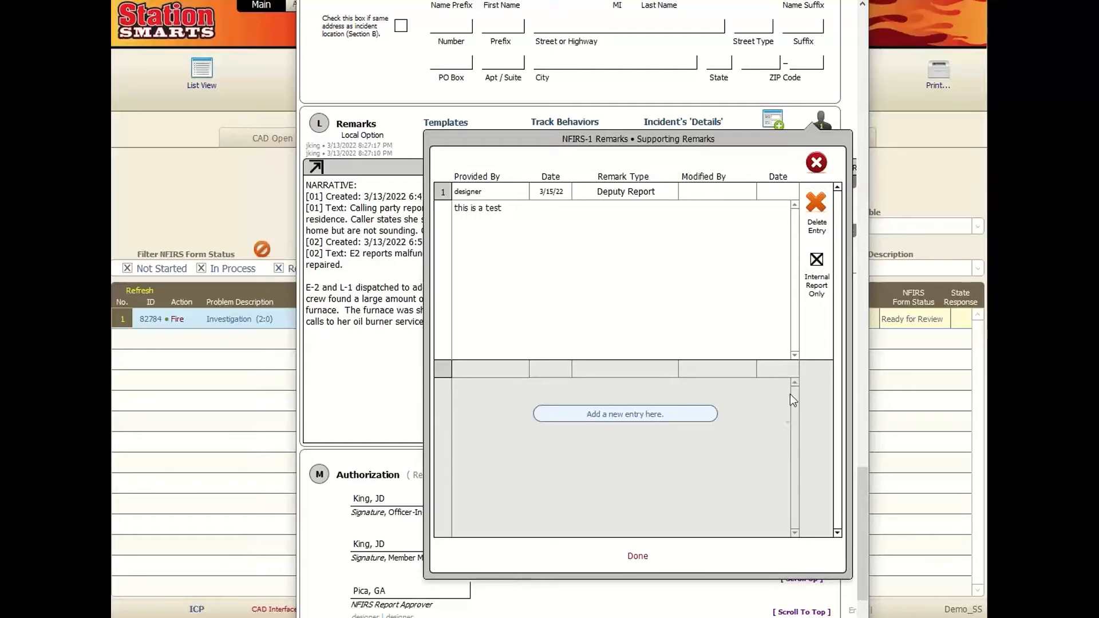
- Keep Deputy Report as the remark type, leave it Internal Report Only, and close supporting remarks
{"action": "left_click", "coordinate": [630, 193]}
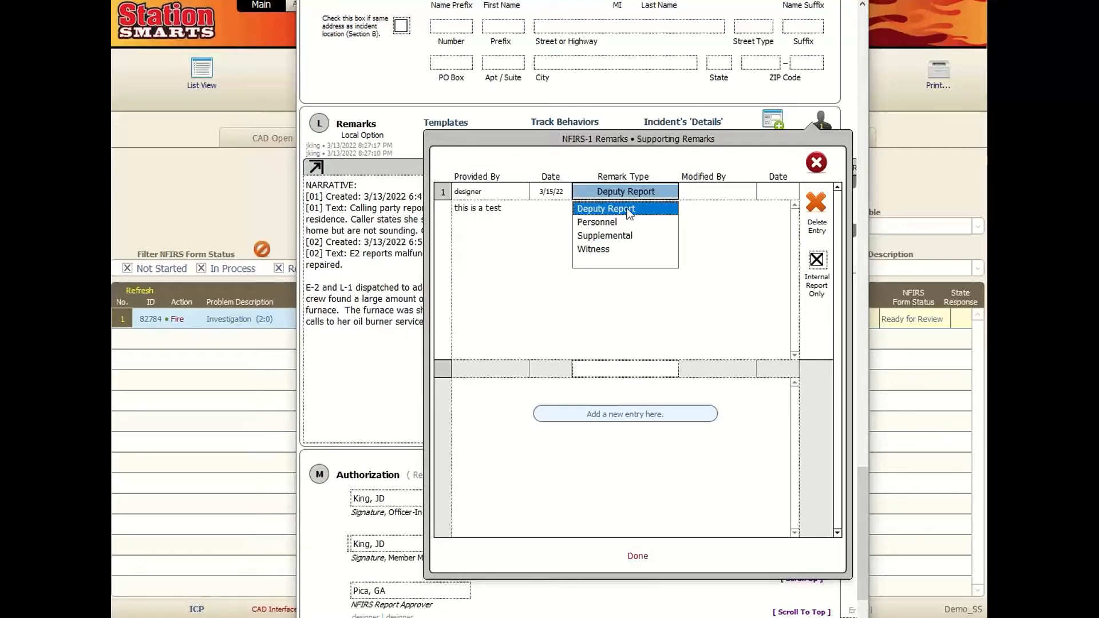
{"action": "left_click", "coordinate": [690, 157]}
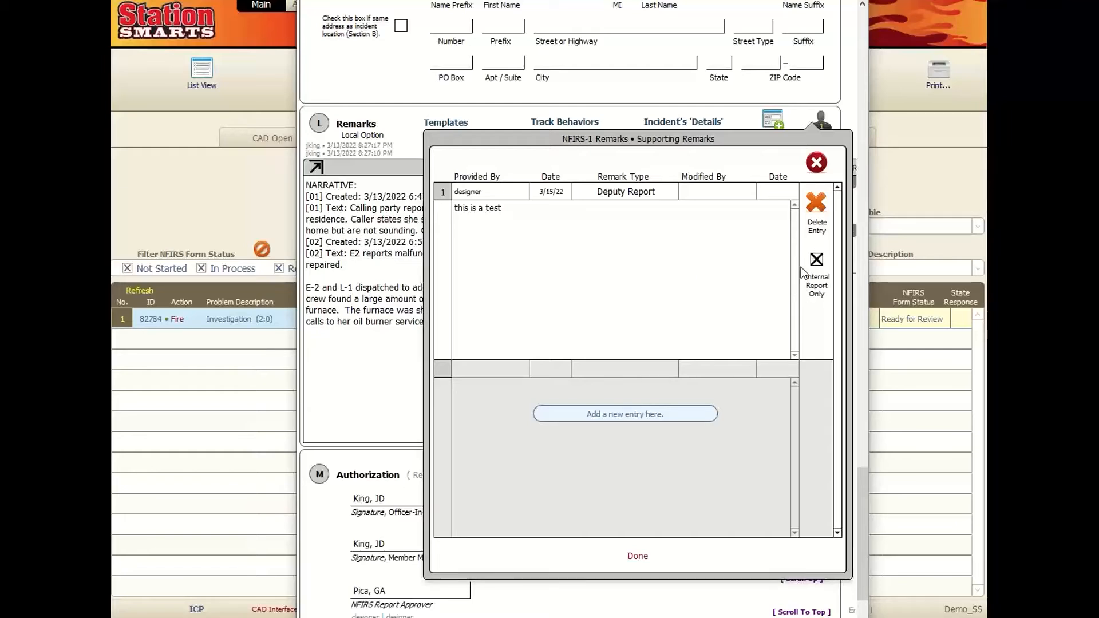
{"action": "left_click", "coordinate": [816, 259]}
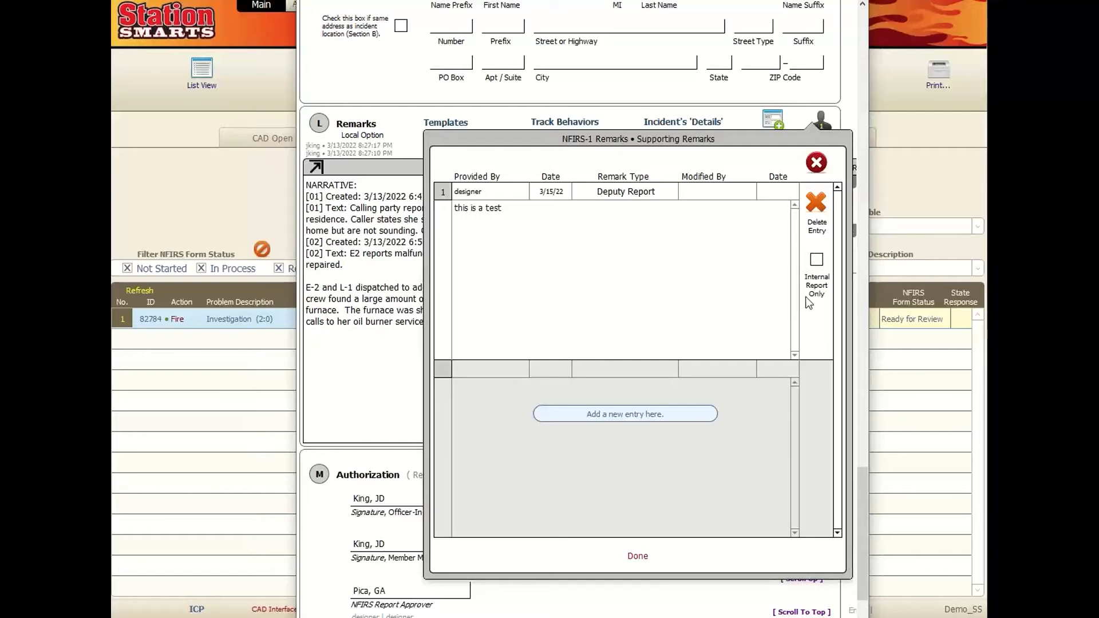
{"action": "left_click", "coordinate": [816, 260]}
{"action": "left_click", "coordinate": [637, 555]}
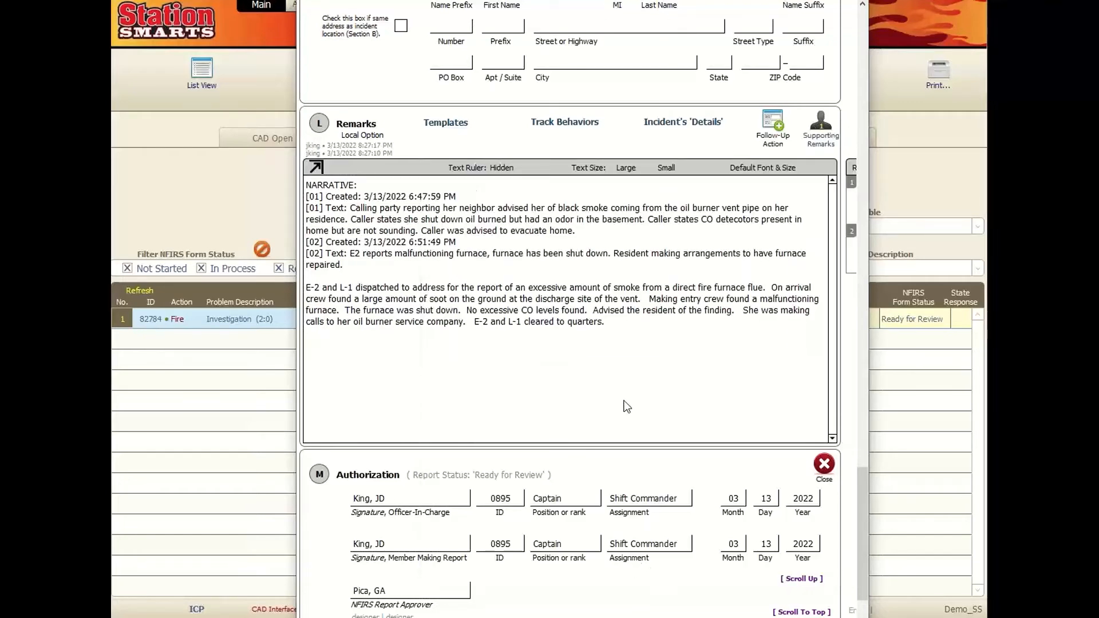
- Clear the NFIRS Report Approver field, cancel the status prompt, and close to Report Validation
{"action": "scroll", "coordinate": [640, 372], "scroll_direction": "down", "scroll_amount": 5}
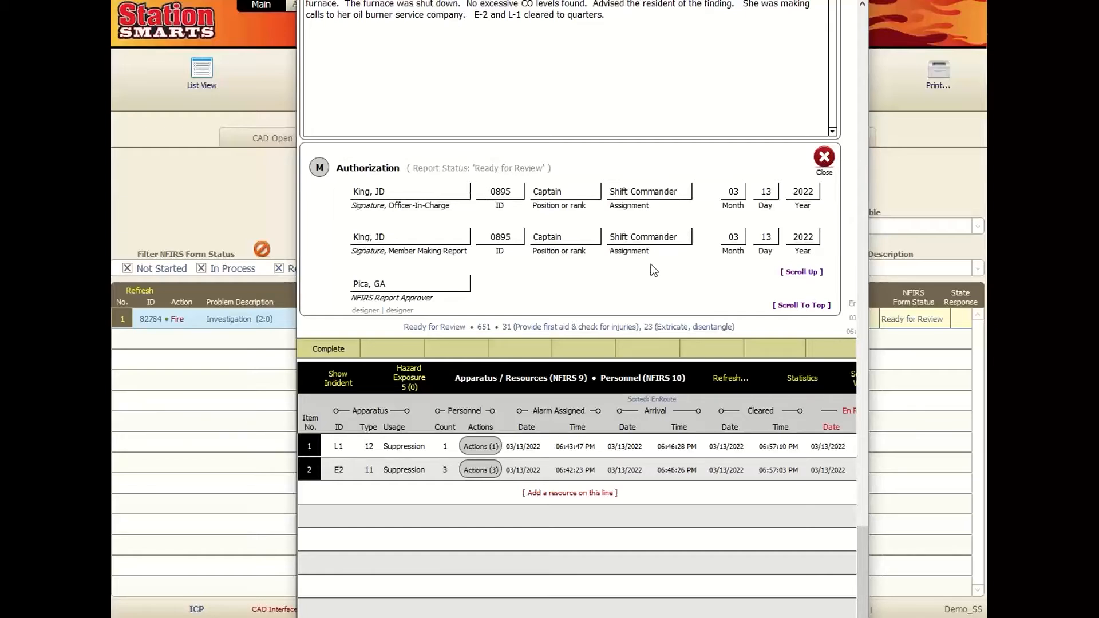
{"action": "left_click", "coordinate": [395, 283]}
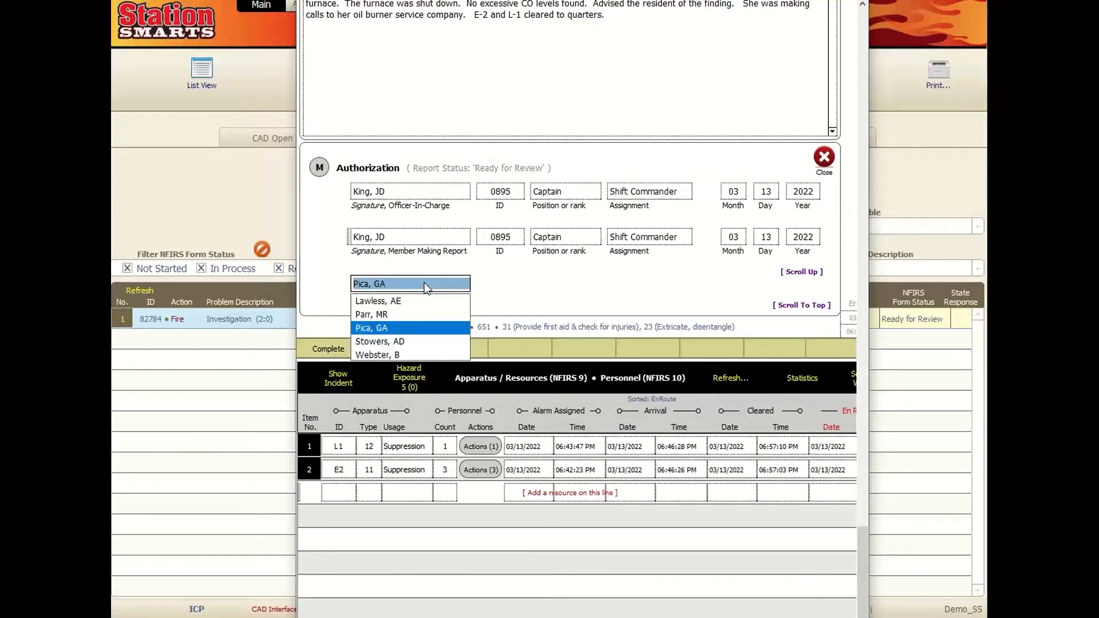
{"action": "key", "text": "BackSpace"}
{"action": "left_click", "coordinate": [611, 297]}
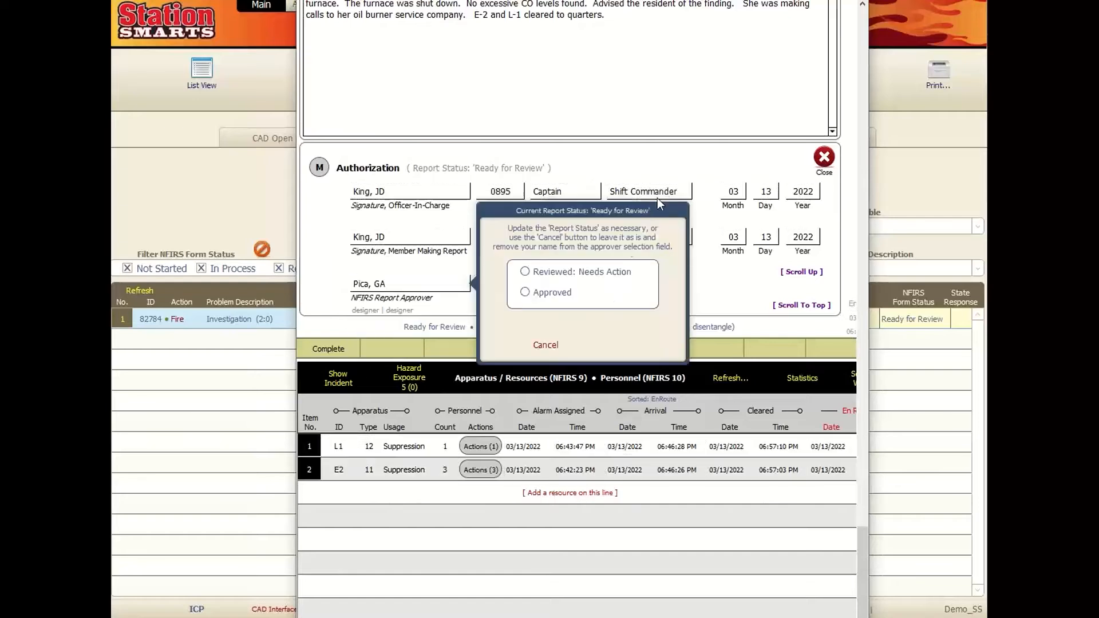
{"action": "left_click", "coordinate": [545, 345]}
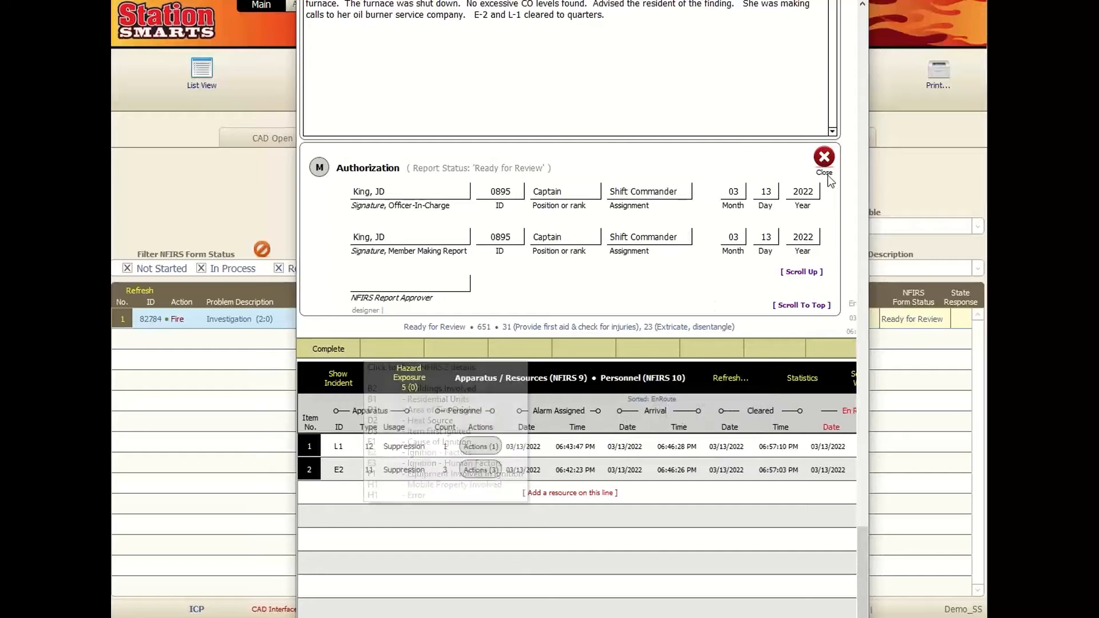
{"action": "left_click", "coordinate": [823, 161]}
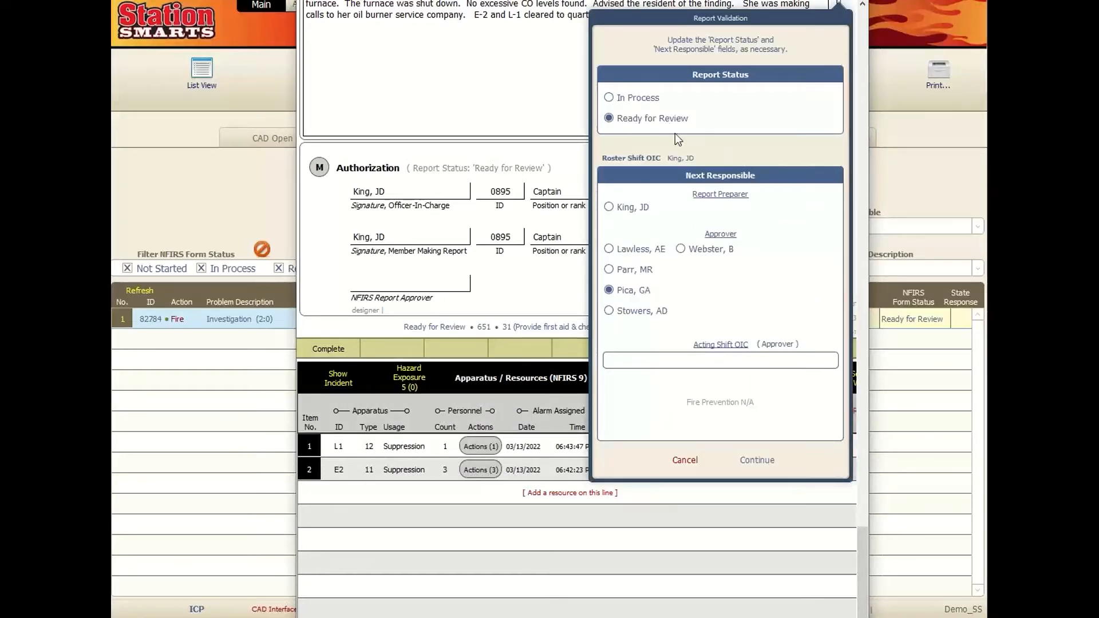
- Confirm Ready for Review status, then reopen report 22-0427 and close it again
{"action": "mouse_move", "coordinate": [626, 290]}
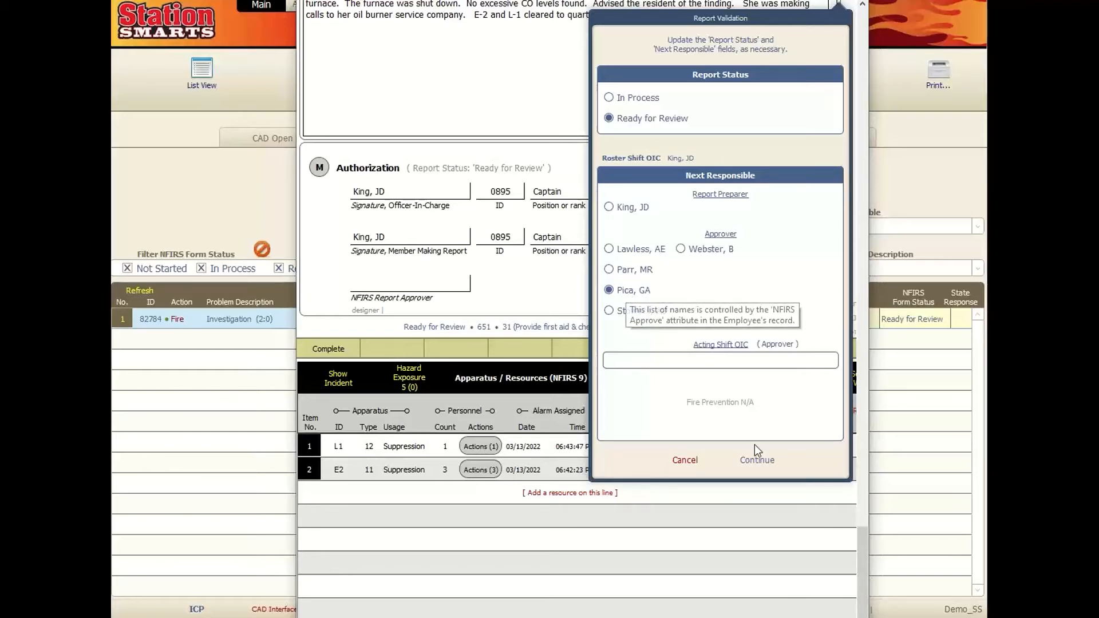
{"action": "left_click", "coordinate": [756, 459]}
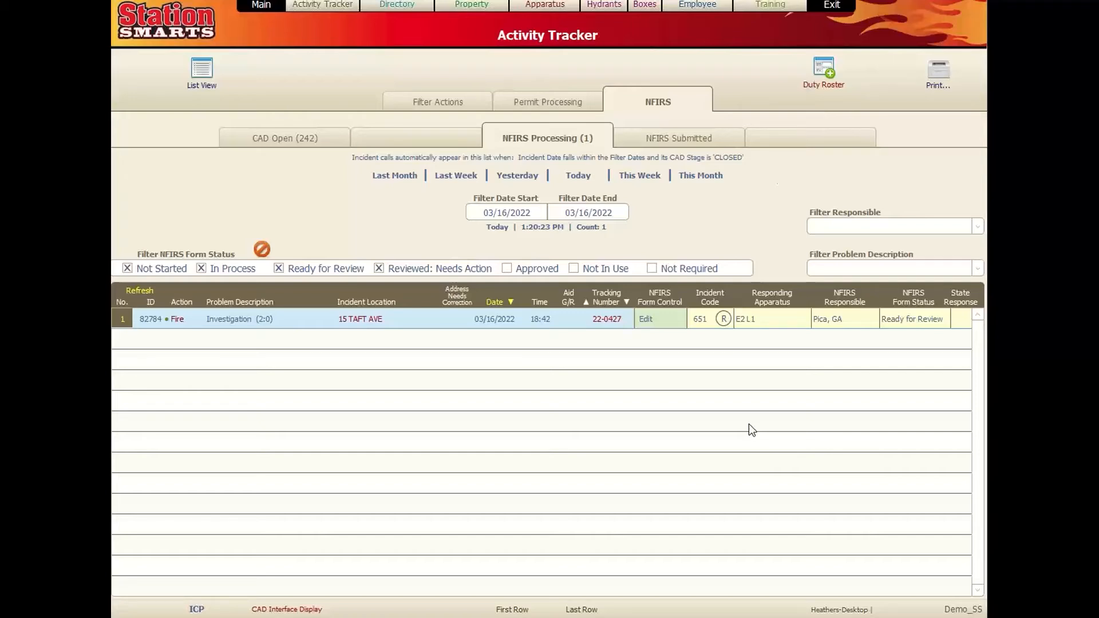
{"action": "left_click", "coordinate": [645, 320]}
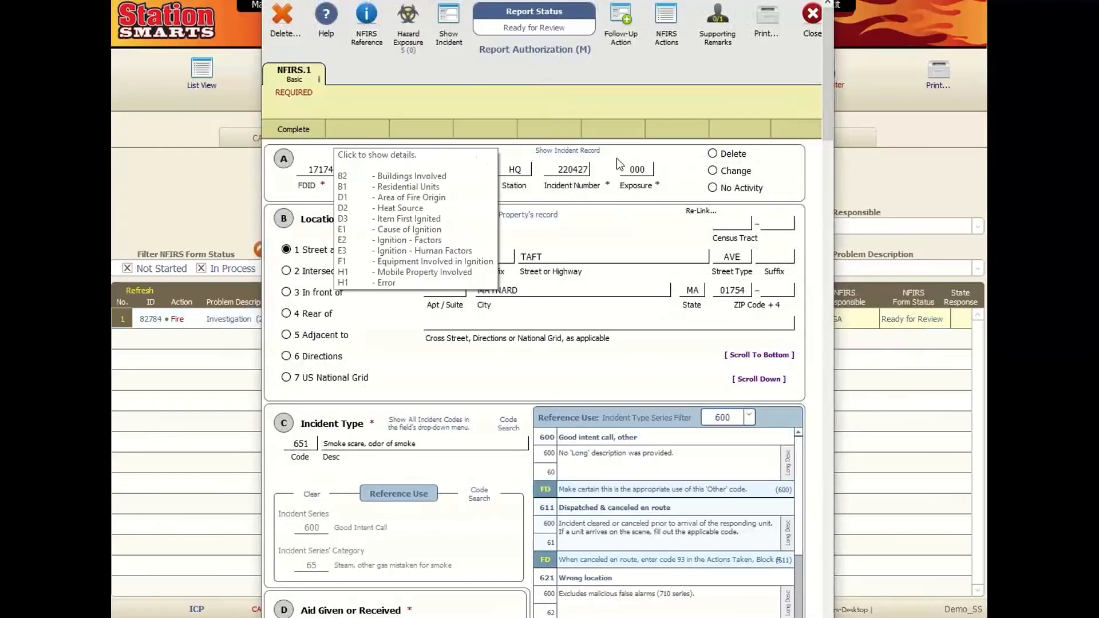
{"action": "left_click", "coordinate": [811, 15]}
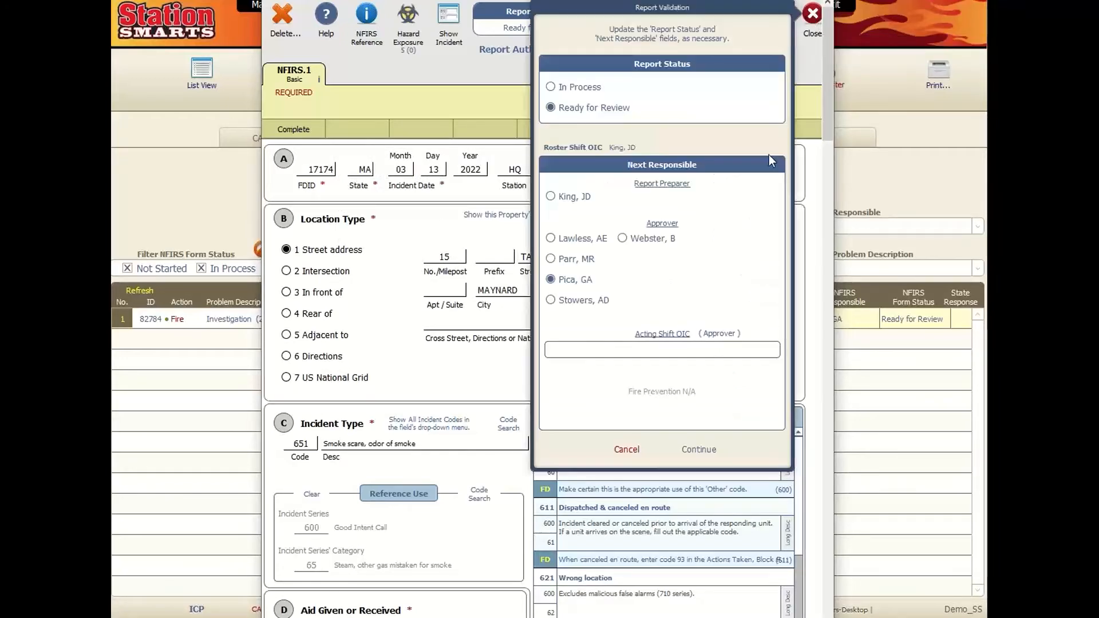
{"action": "left_click", "coordinate": [686, 454]}
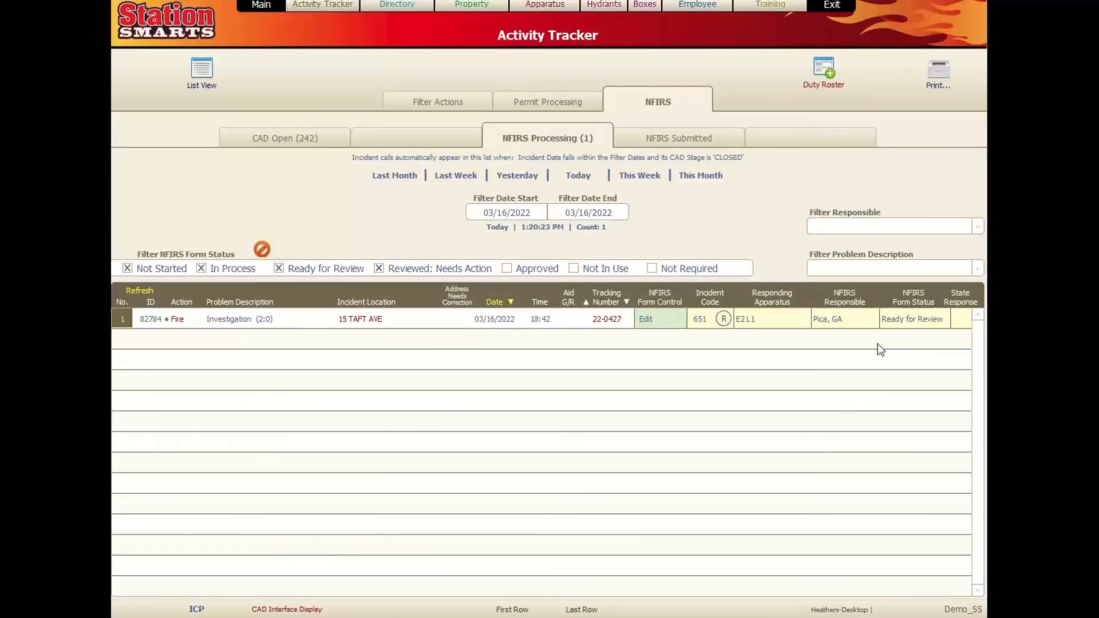
{"action": "left_click", "coordinate": [724, 319]}
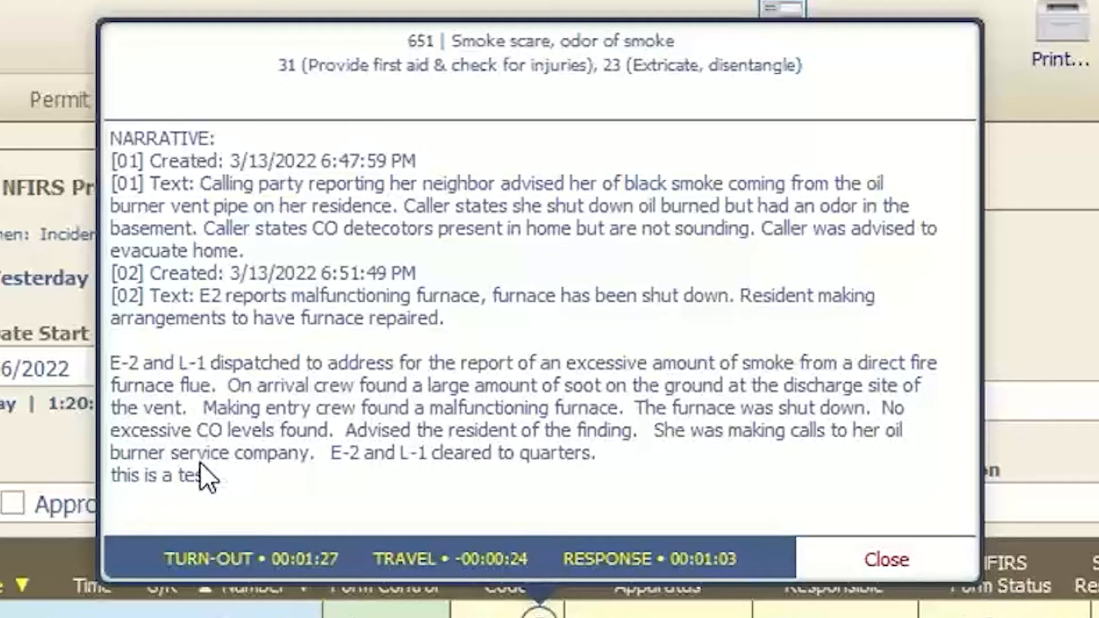
{"action": "left_click_drag", "start_coordinate": [215, 479], "coordinate": [108, 476]}
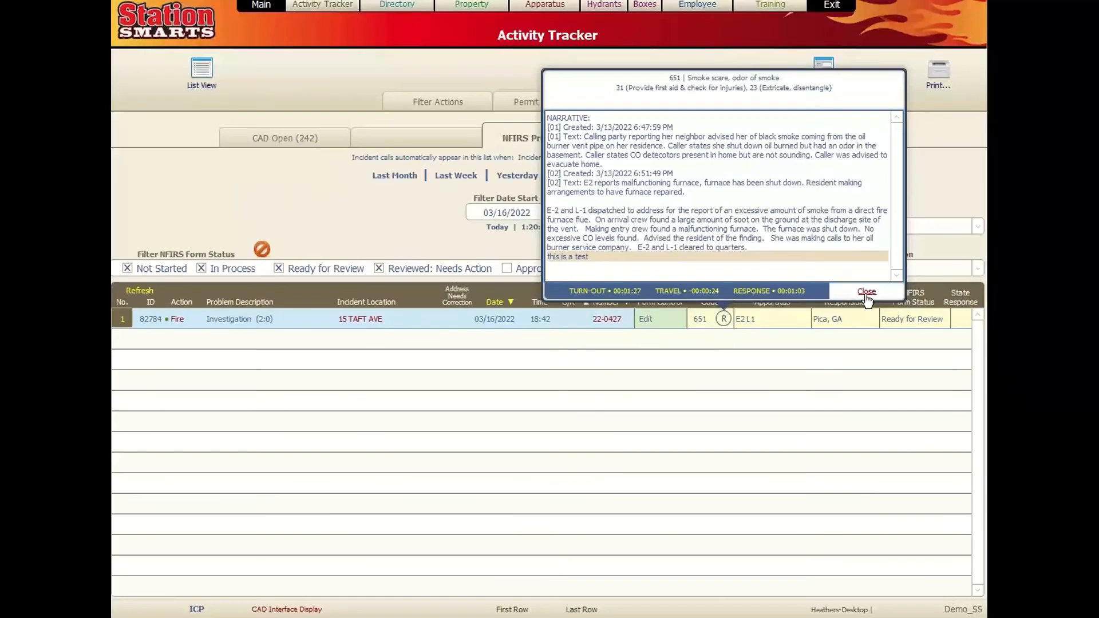
{"action": "left_click", "coordinate": [886, 559]}
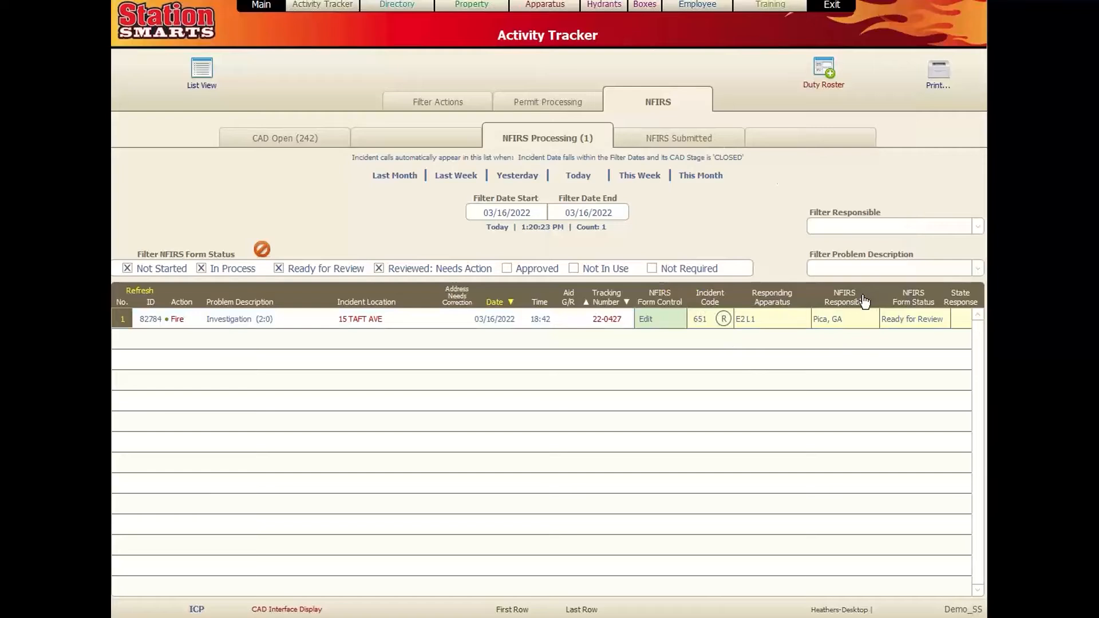
- Open report 22-0427's Report Authorization and set its status to Reviewed: Needs Action
{"action": "left_click", "coordinate": [645, 318]}
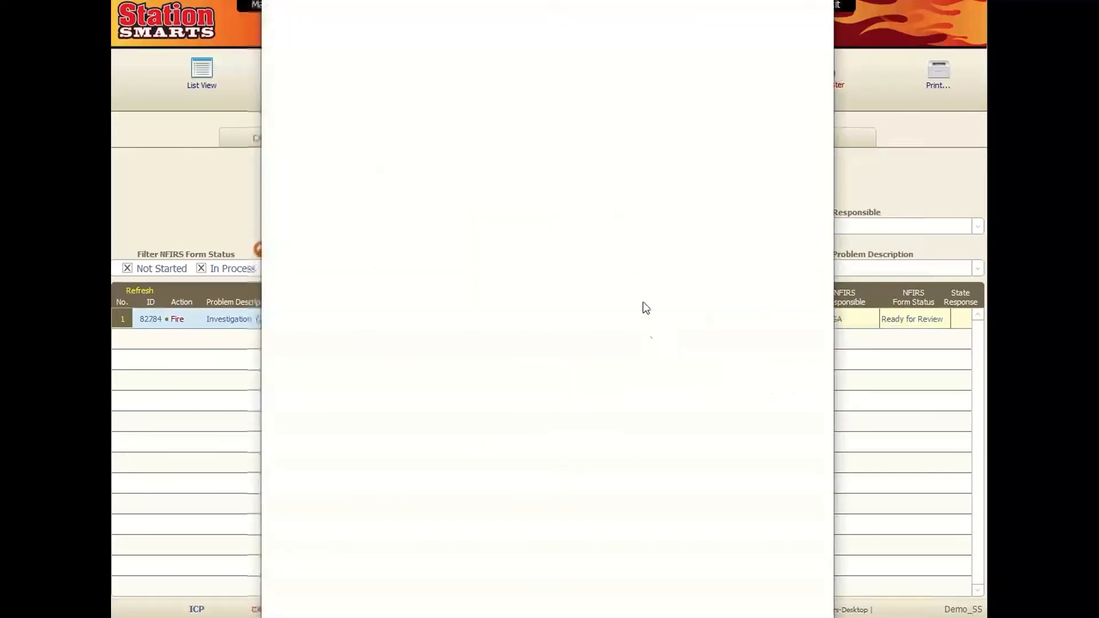
{"action": "left_click", "coordinate": [498, 53]}
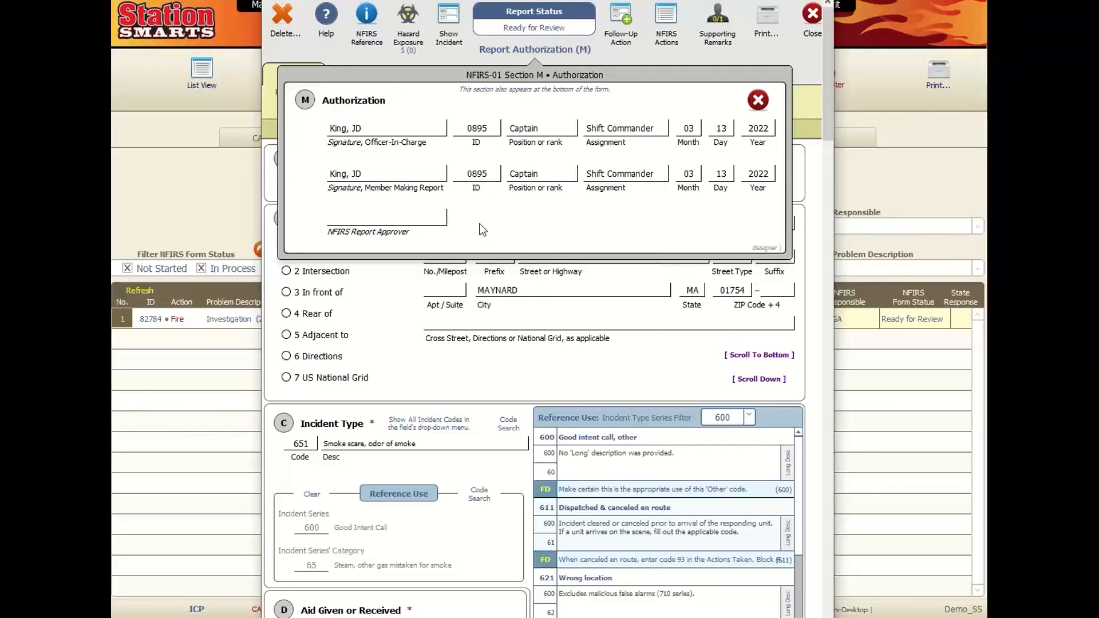
{"action": "left_click", "coordinate": [436, 219]}
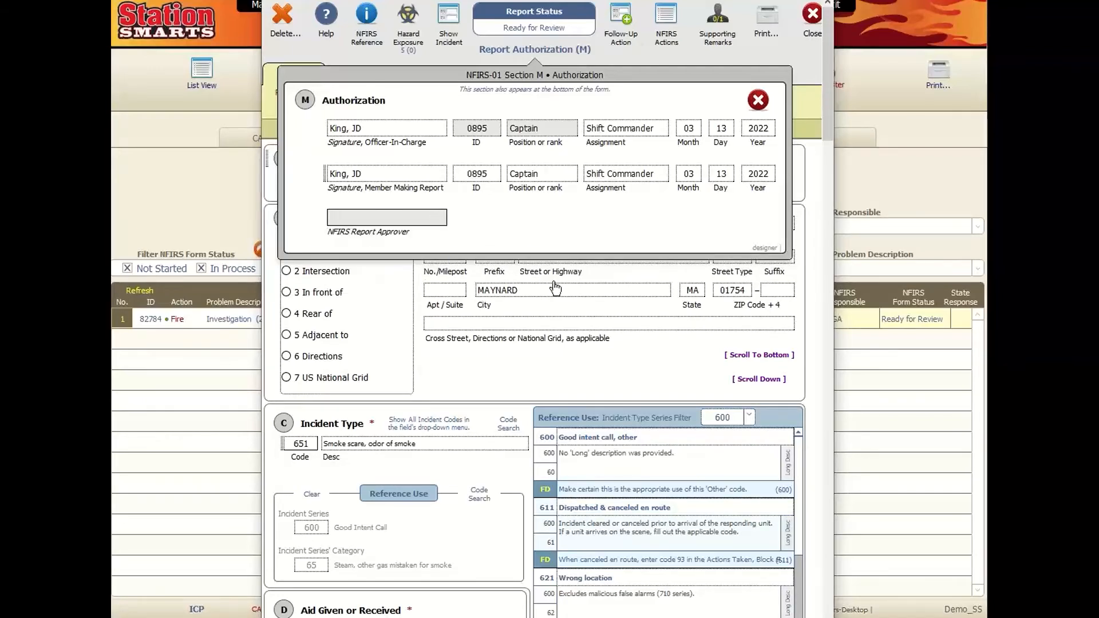
{"action": "left_click", "coordinate": [500, 134]}
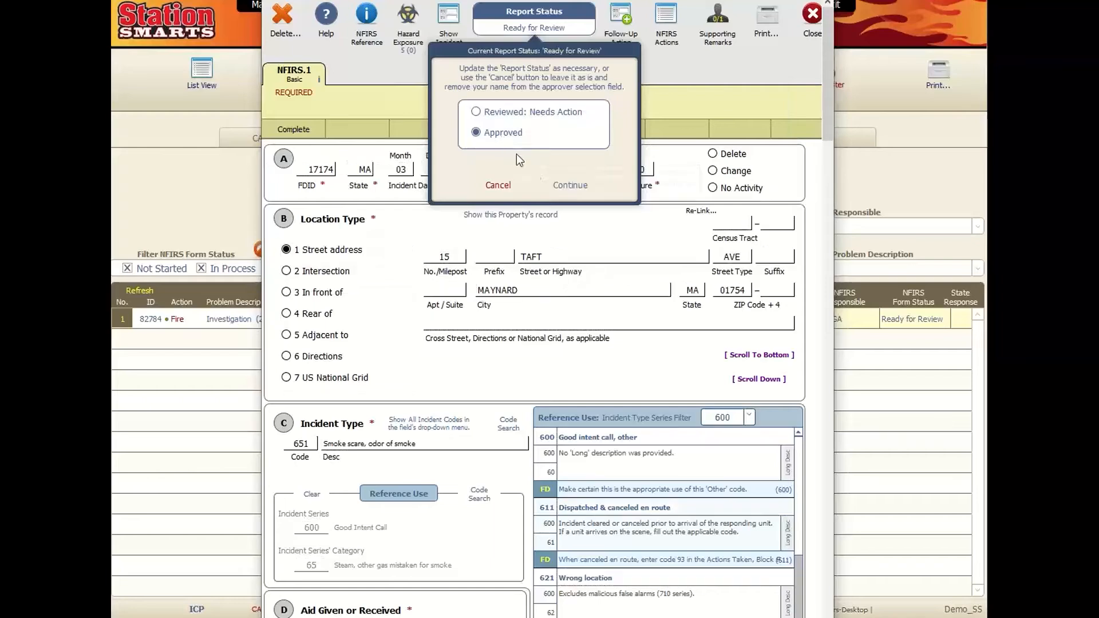
{"action": "left_click", "coordinate": [476, 112]}
{"action": "left_click", "coordinate": [579, 187]}
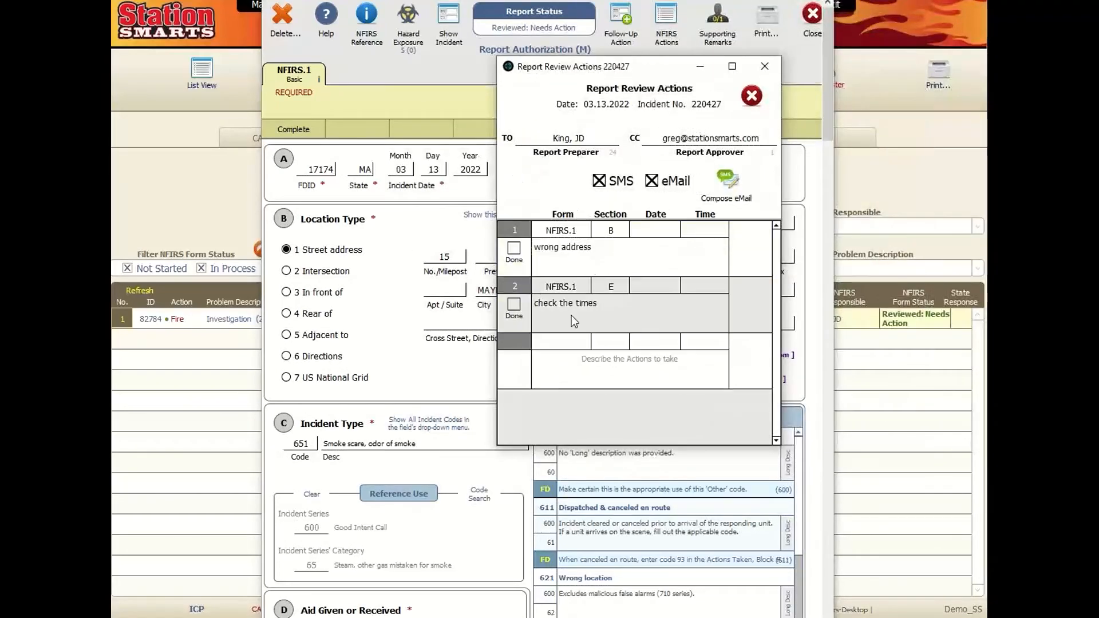
- Check the second review action's form and section E, then compose the review-actions email
{"action": "left_click", "coordinate": [575, 286]}
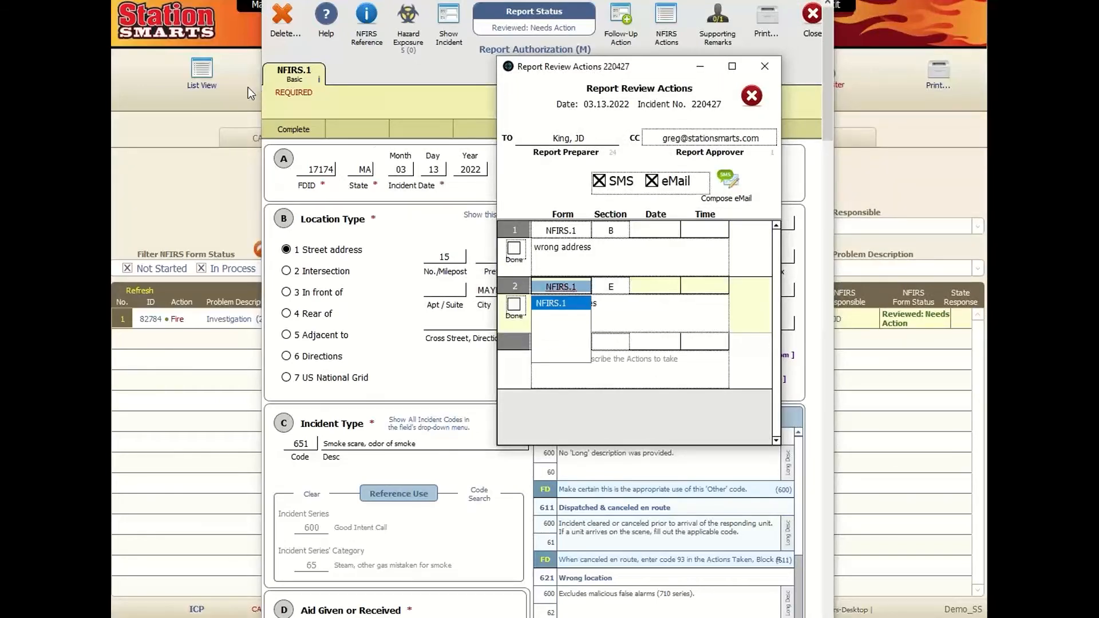
{"action": "left_click", "coordinate": [612, 287]}
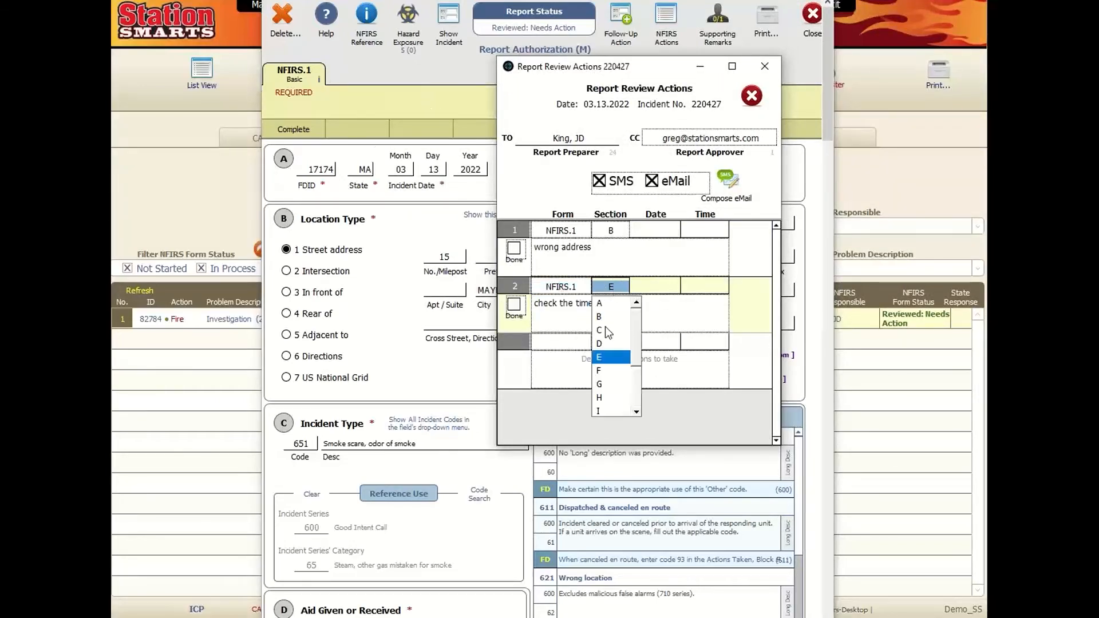
{"action": "left_click", "coordinate": [560, 322]}
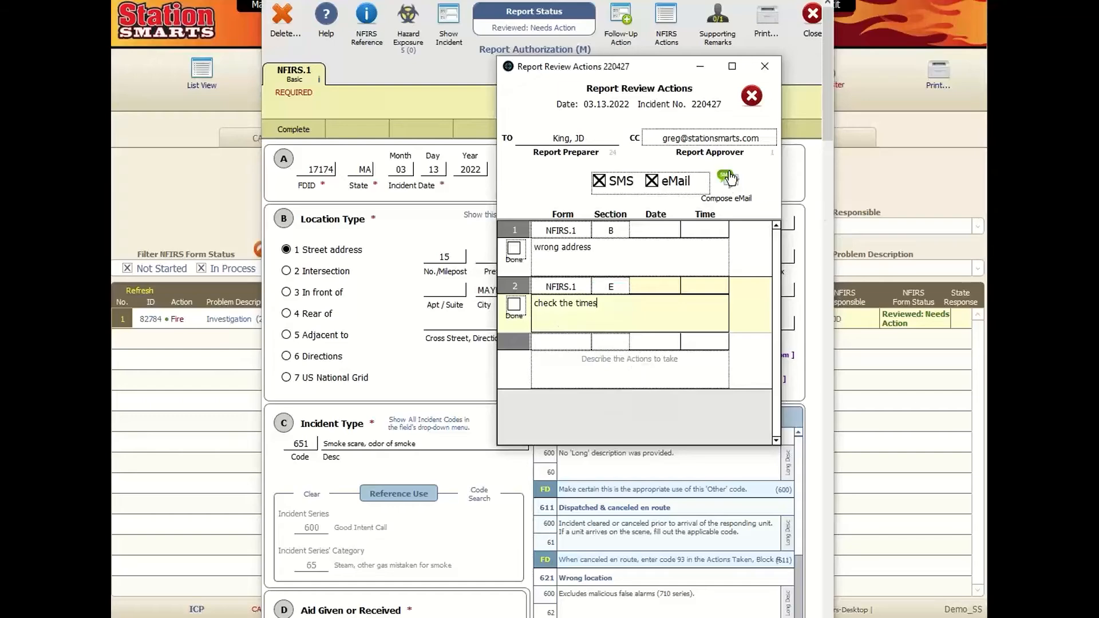
{"action": "left_click", "coordinate": [728, 182]}
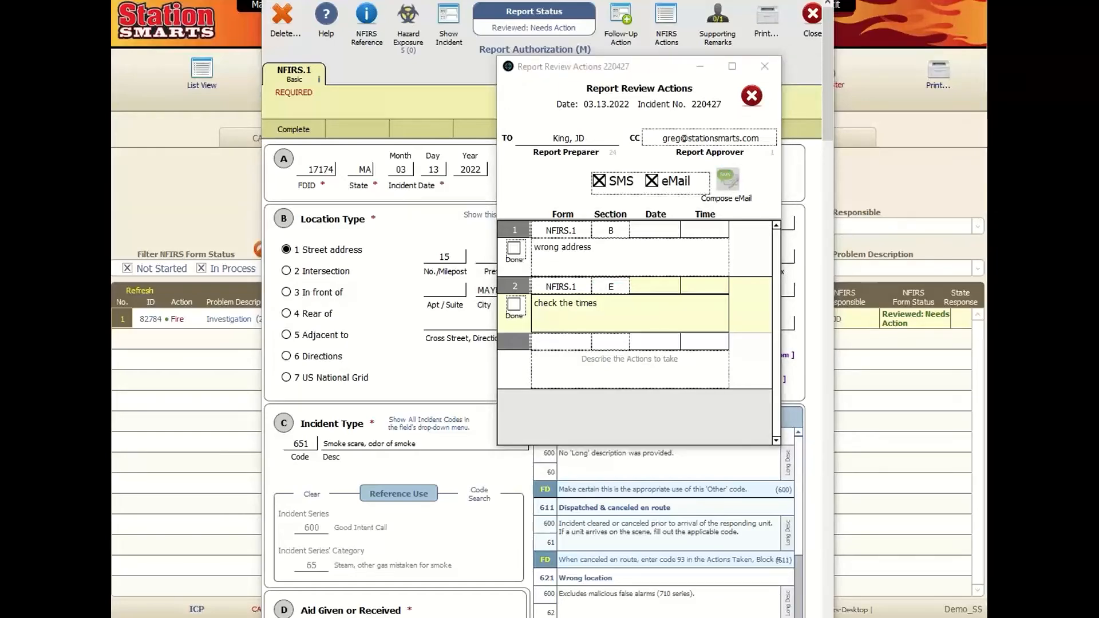
{"action": "left_click_drag", "start_coordinate": [625, 48], "coordinate": [580, 28]}
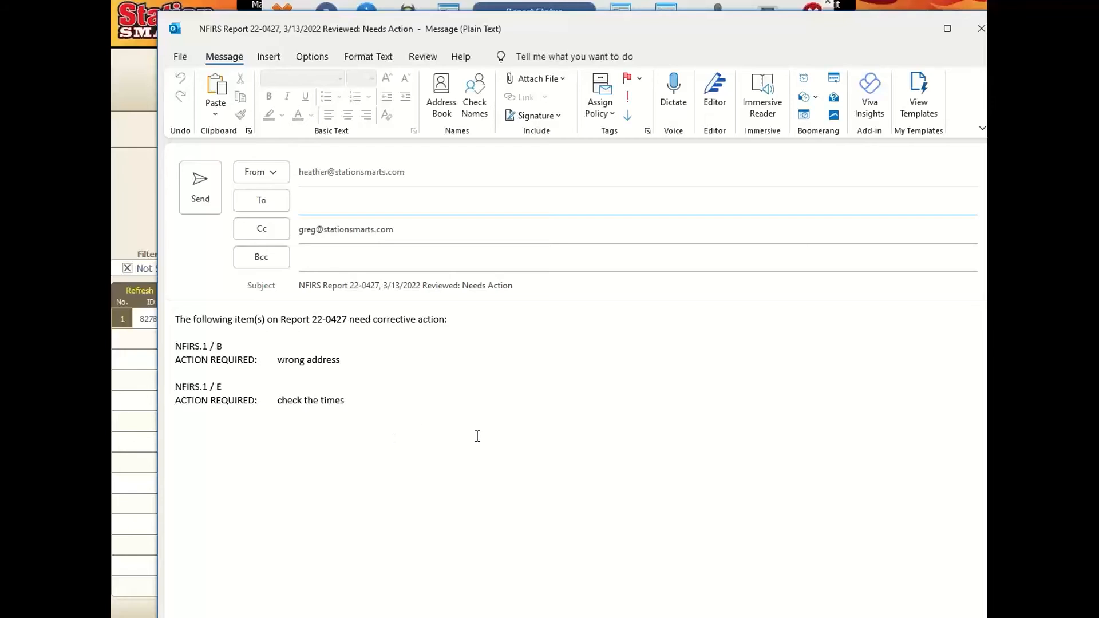
- Select the listed corrective actions in the Outlook message body and send the email
{"action": "left_click_drag", "start_coordinate": [172, 407], "coordinate": [145, 335]}
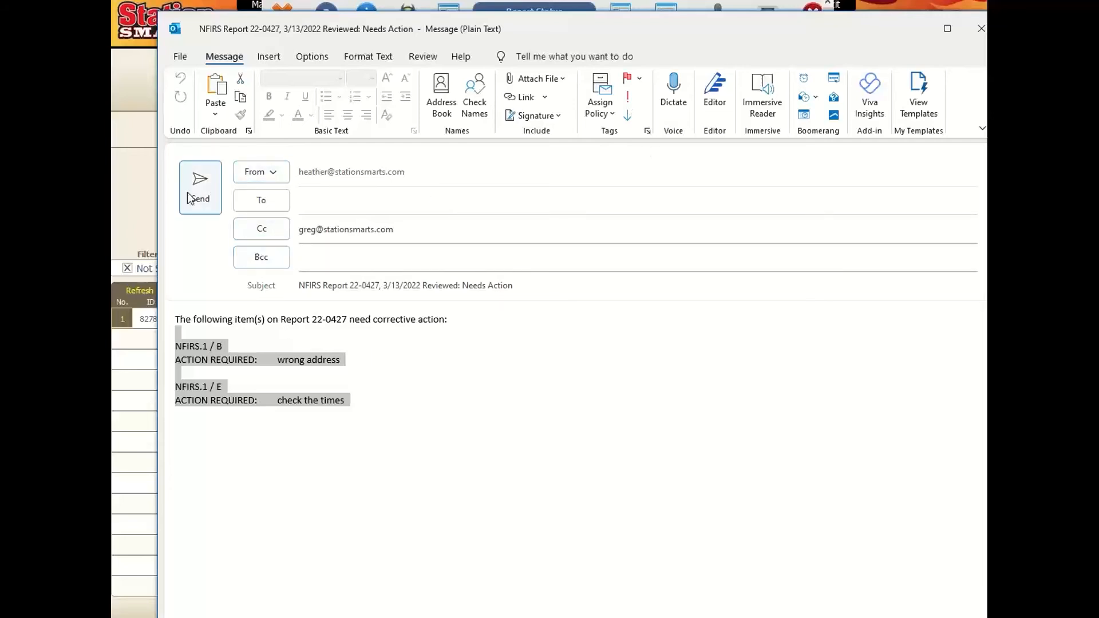
{"action": "left_click", "coordinate": [976, 35]}
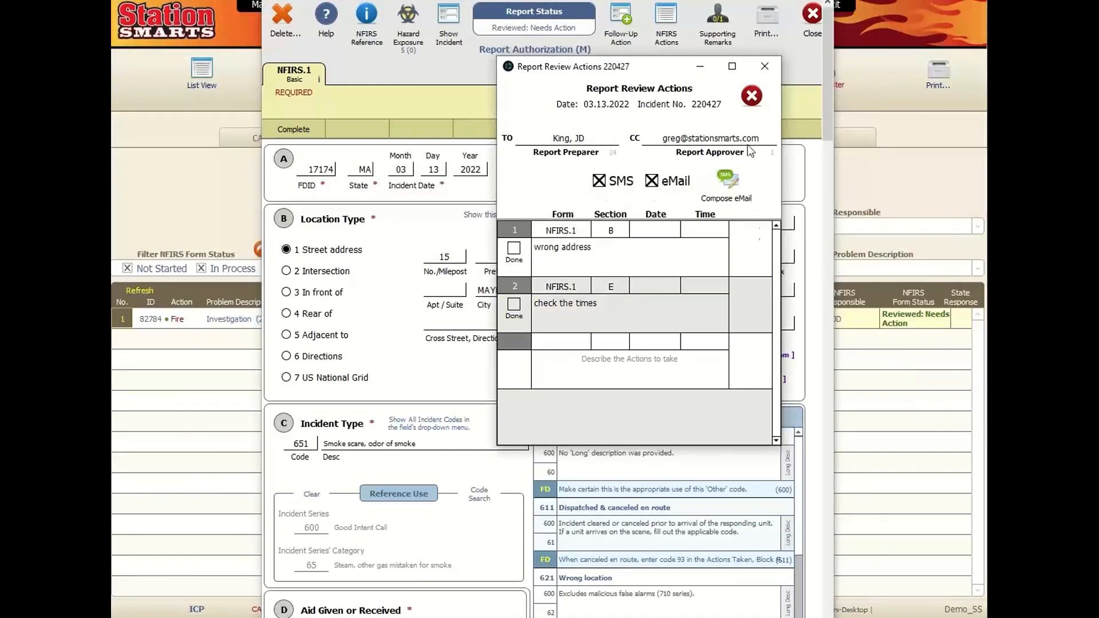
- Close the review actions window and report form, reopening and closing report 22-0427 once more
{"action": "left_click", "coordinate": [753, 98]}
{"action": "left_click", "coordinate": [813, 16]}
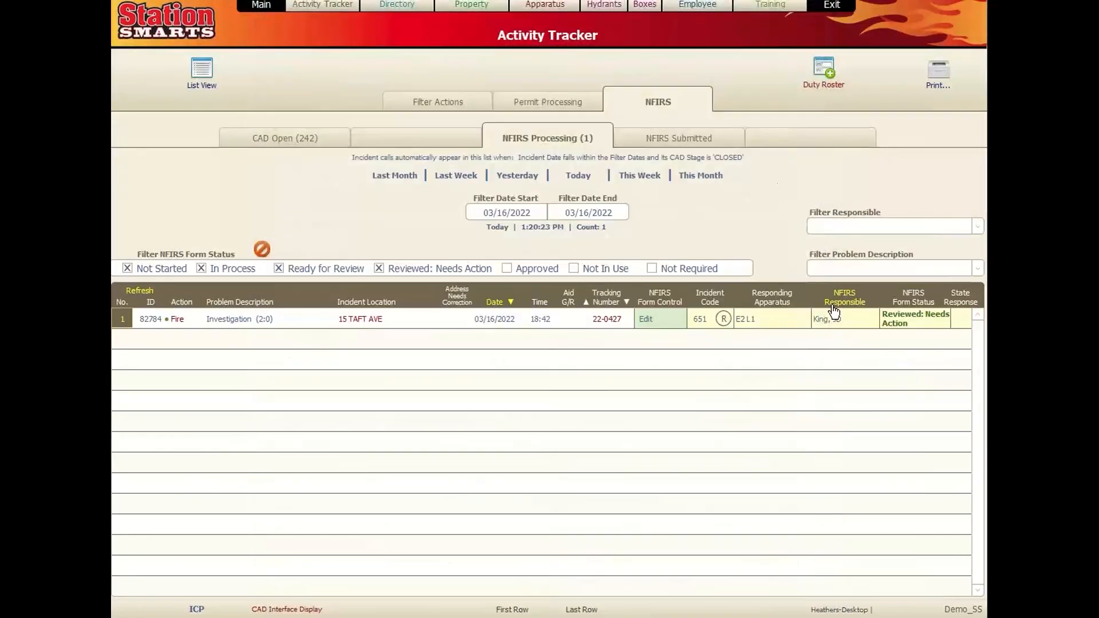
{"action": "left_click", "coordinate": [654, 322]}
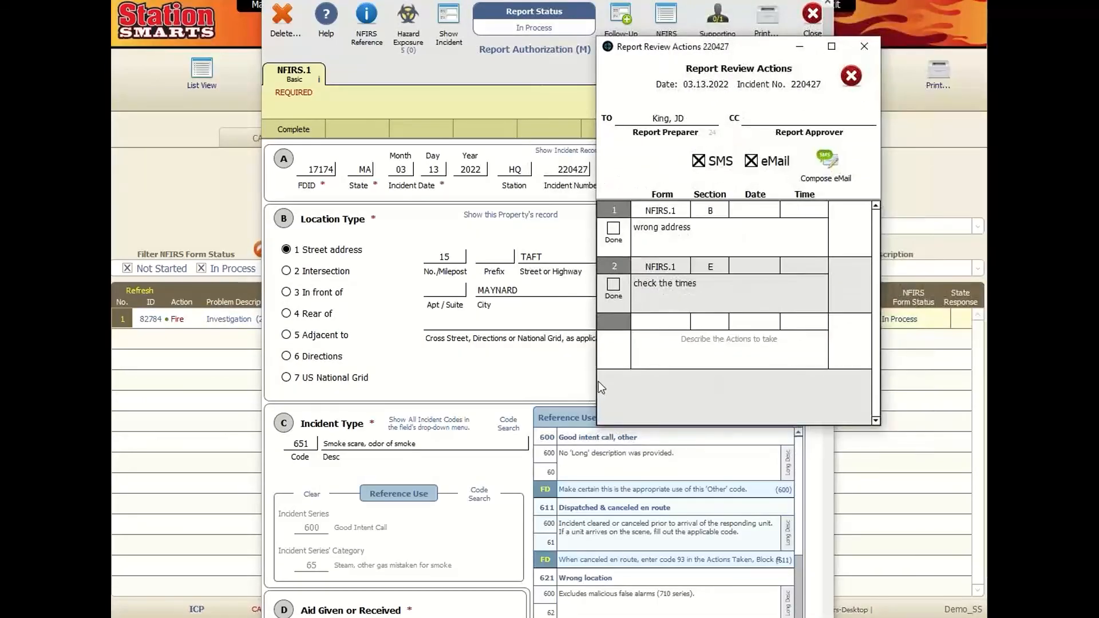
{"action": "left_click", "coordinate": [850, 76]}
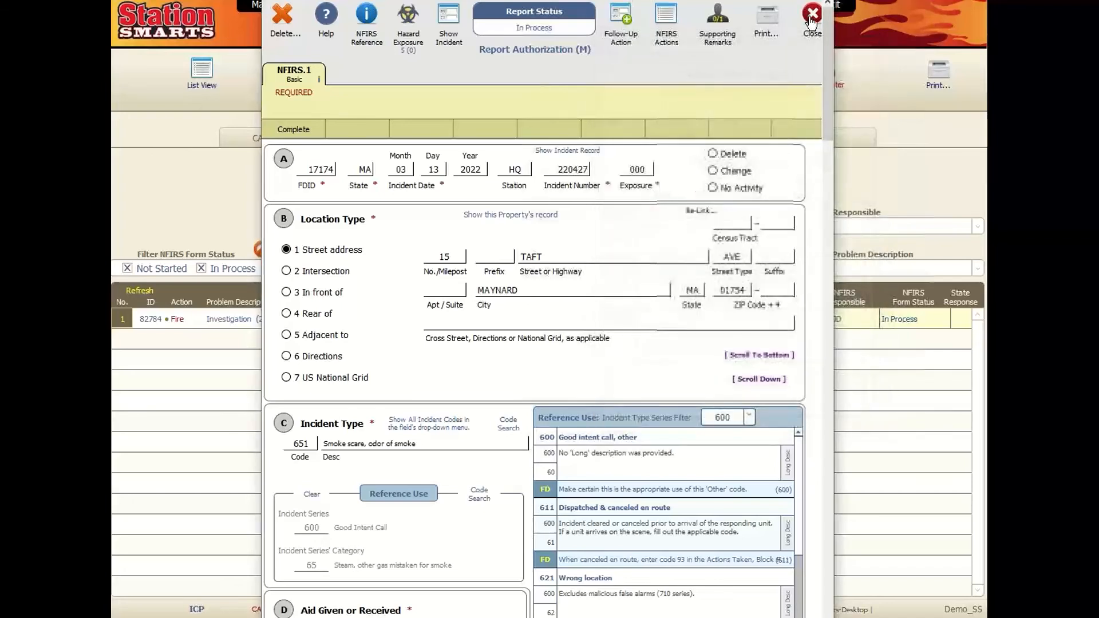
{"action": "left_click", "coordinate": [810, 17]}
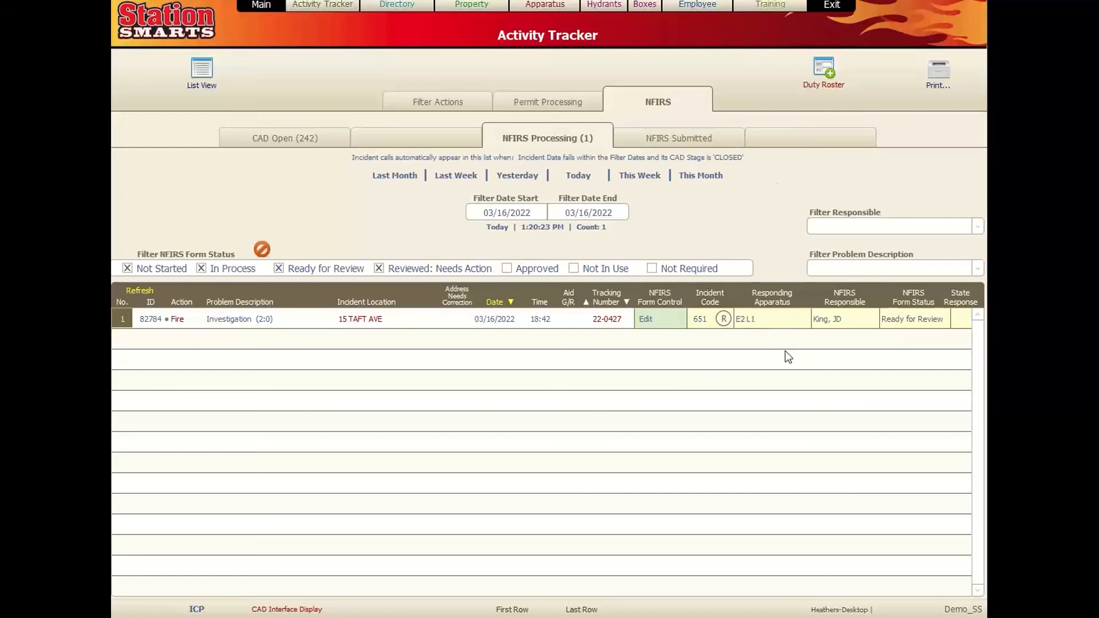
- Open the NFIRS.1 Basic form for 22-0427, then close it and dismiss the status prompt
{"action": "left_click", "coordinate": [649, 319]}
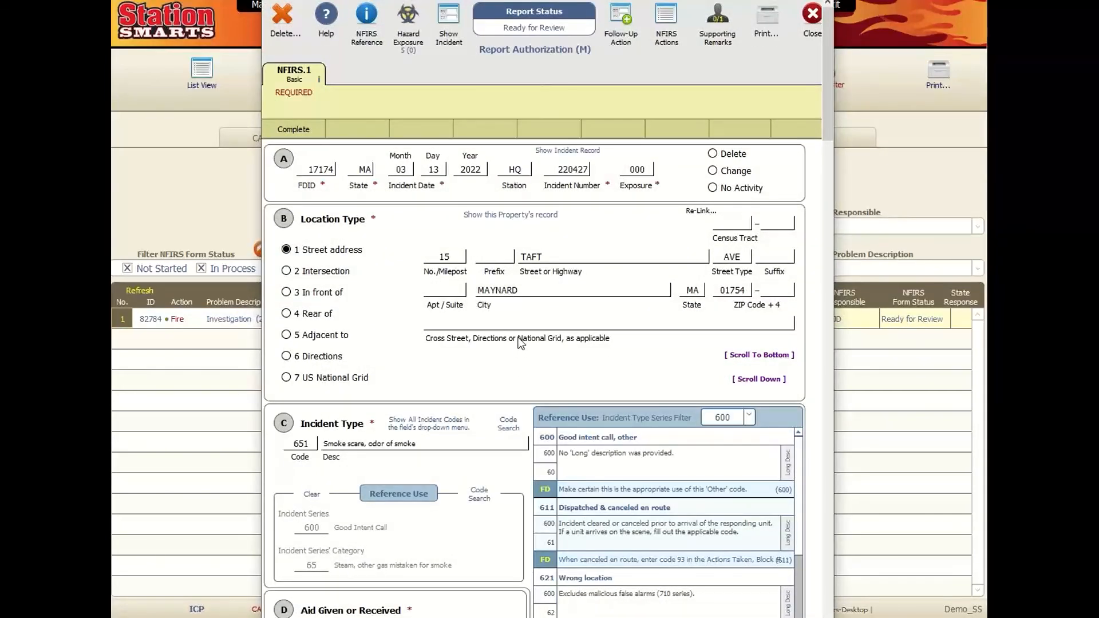
{"action": "left_click", "coordinate": [814, 20]}
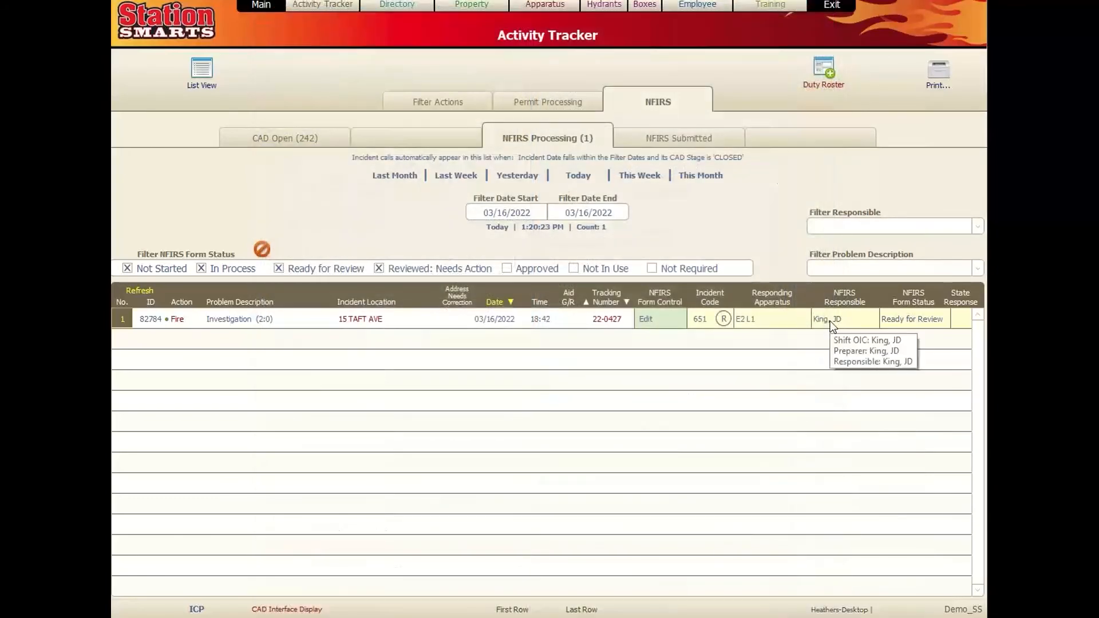
{"action": "left_click", "coordinate": [832, 327]}
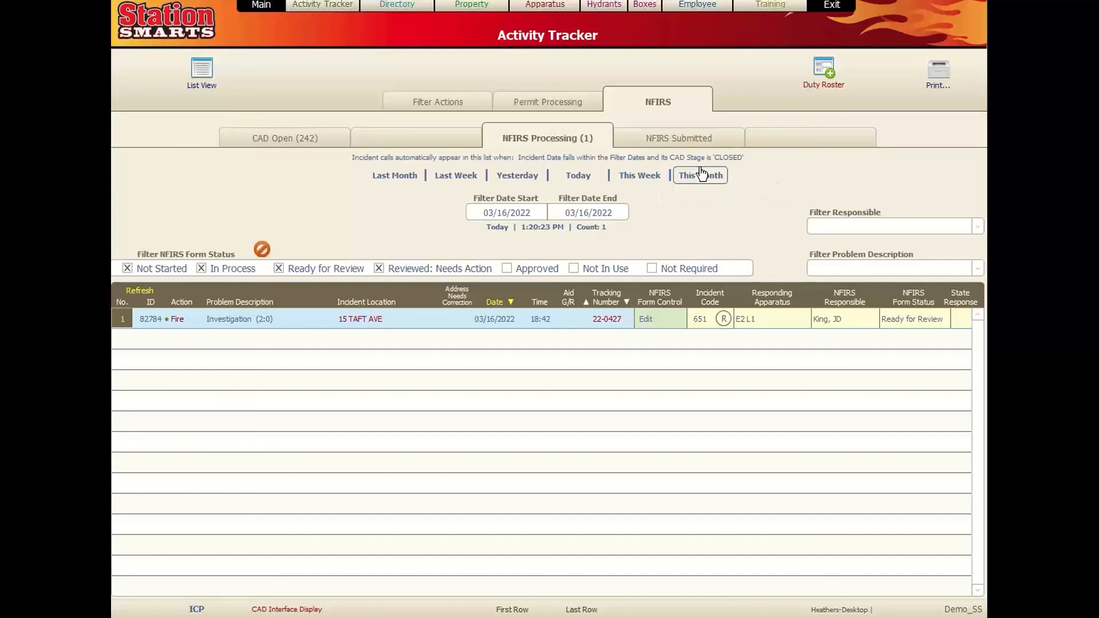
{"action": "left_click", "coordinate": [702, 173]}
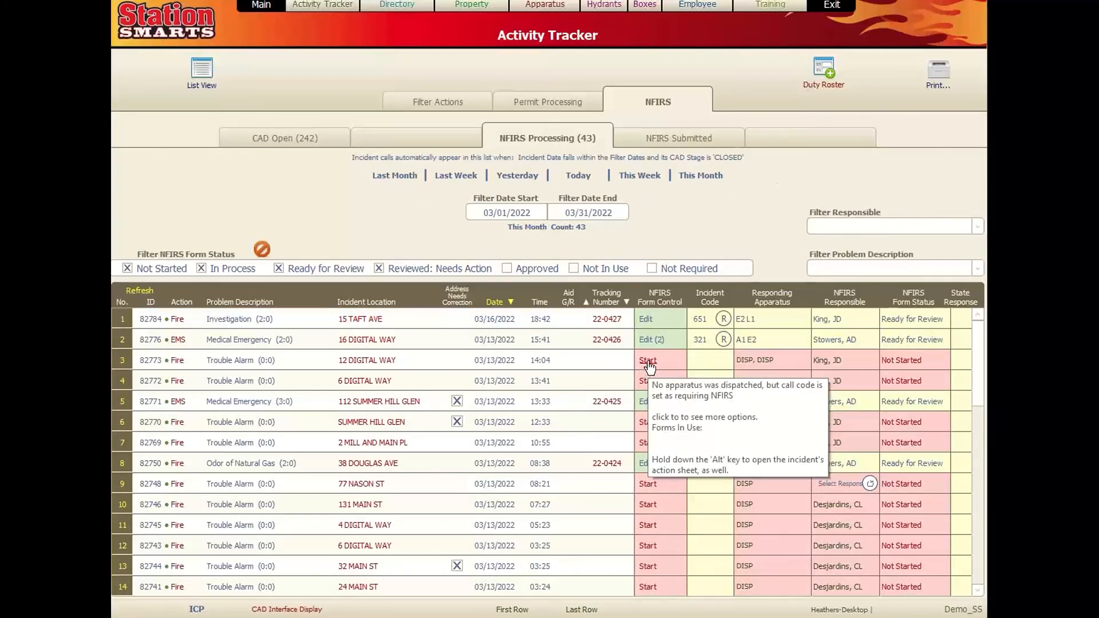
{"action": "left_click", "coordinate": [853, 362]}
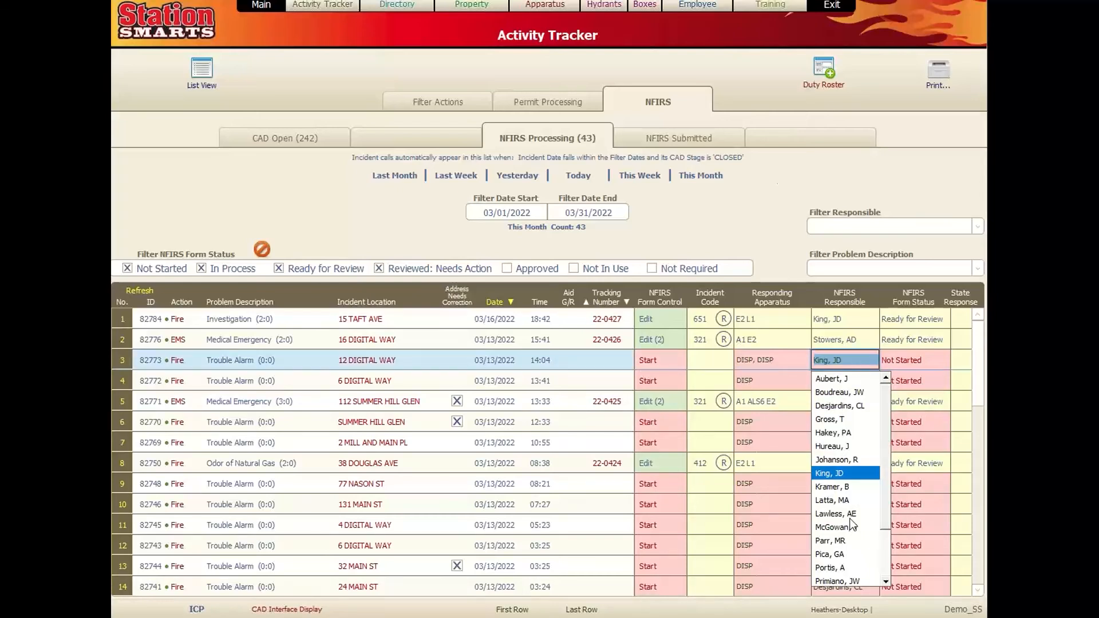
{"action": "scroll", "coordinate": [853, 522], "scroll_direction": "down", "scroll_amount": 1}
{"action": "left_click", "coordinate": [830, 515]}
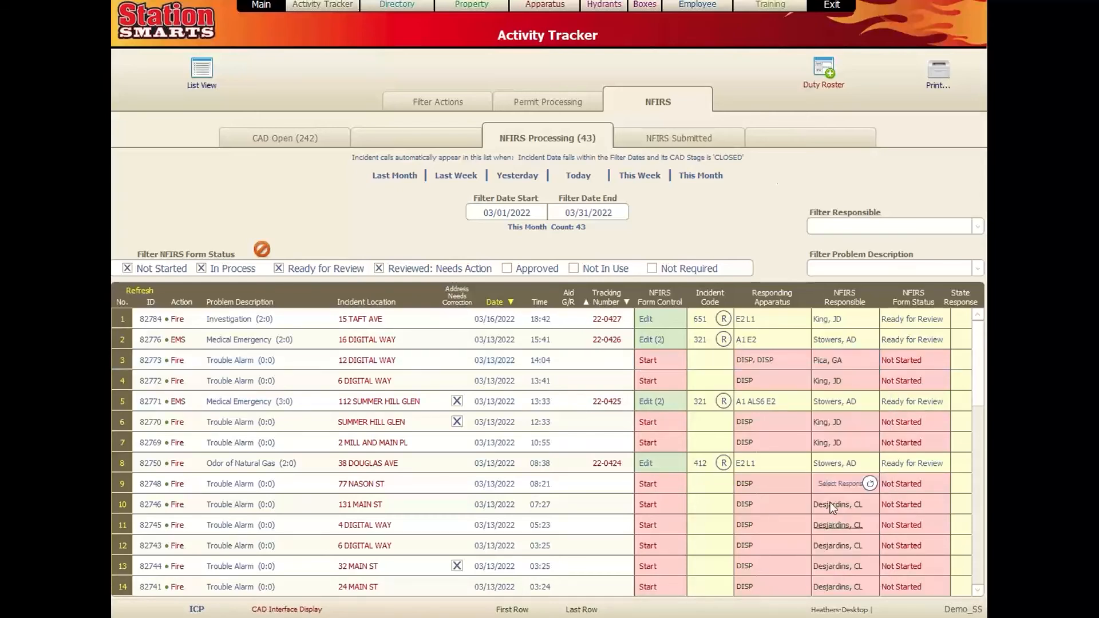
{"action": "left_click", "coordinate": [848, 357]}
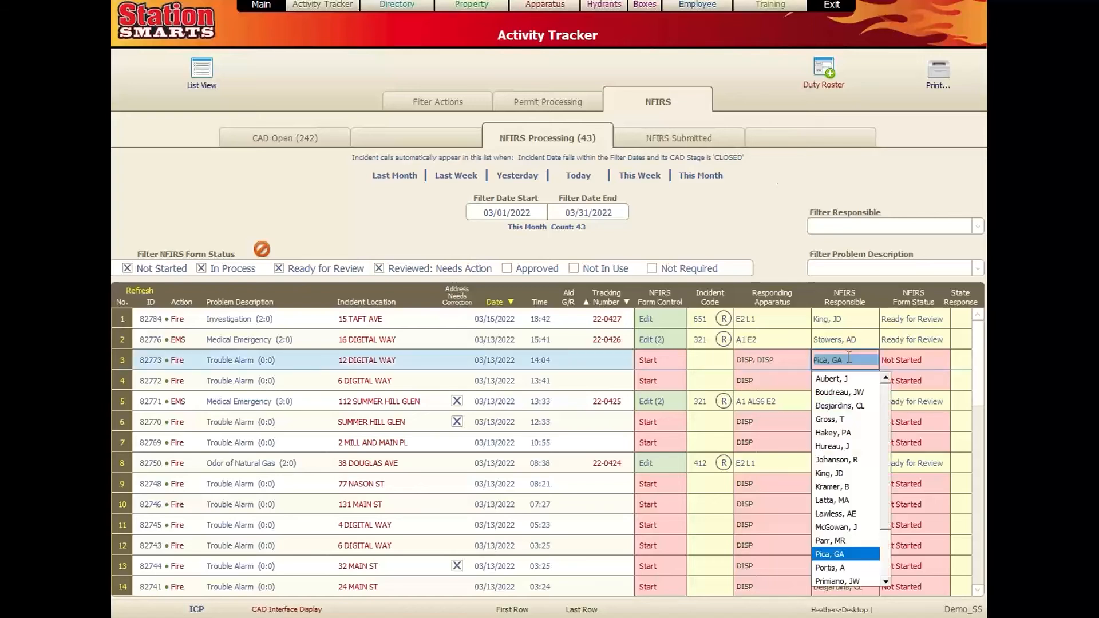
{"action": "left_click", "coordinate": [647, 364]}
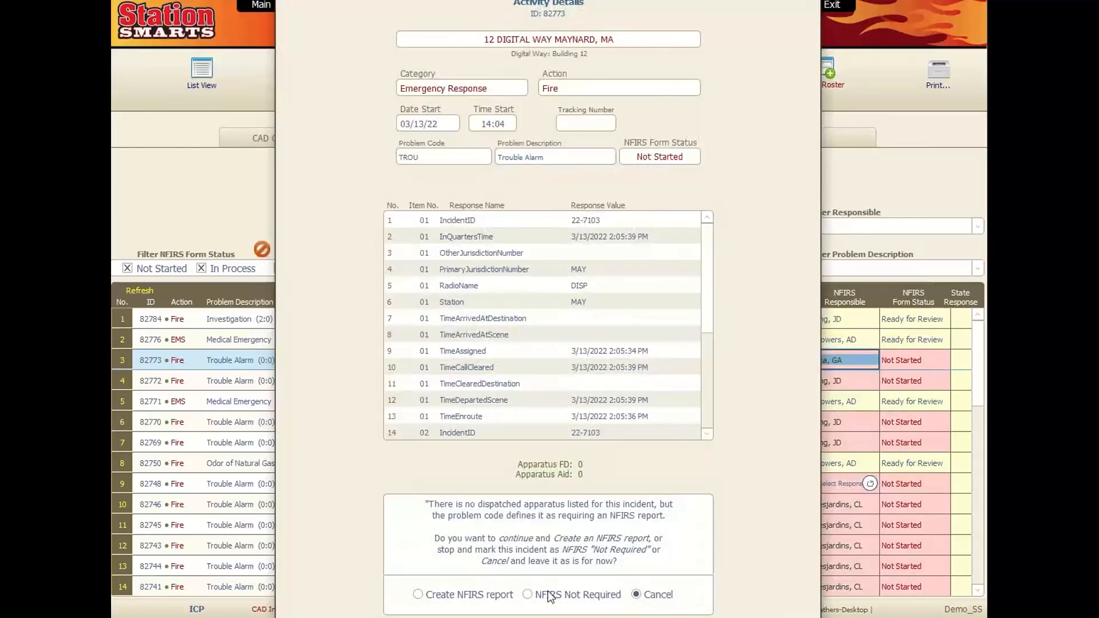
- Cancel the trouble alarm's Activity Details without creating a report
{"action": "left_click", "coordinate": [637, 595]}
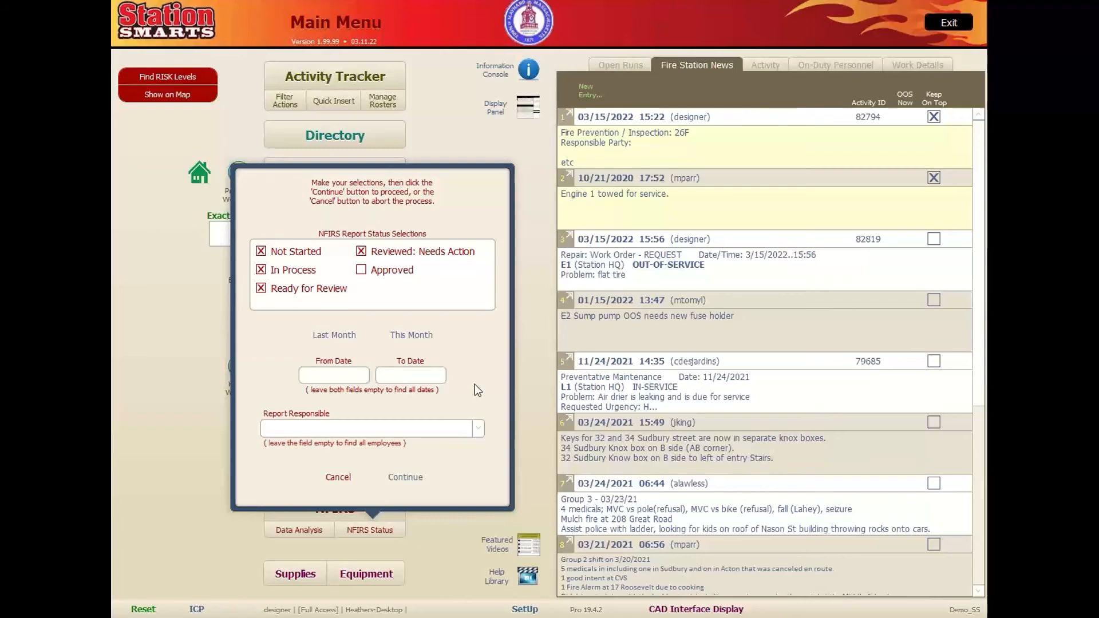
- Leave Report Responsible covering all members and generate the status summary preview
{"action": "left_click", "coordinate": [478, 429]}
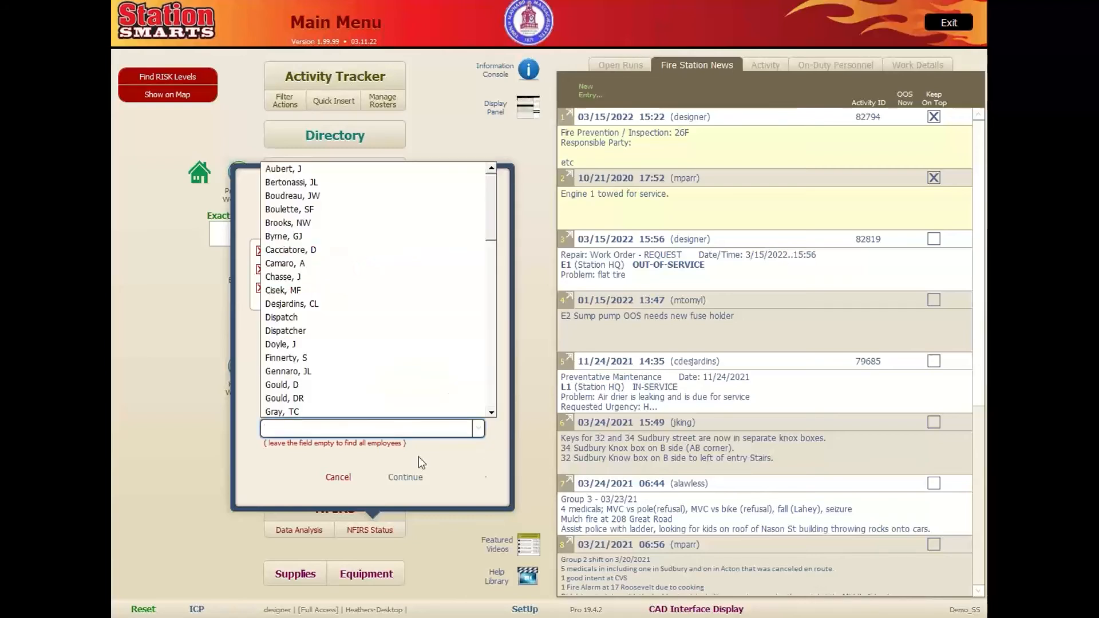
{"action": "left_click", "coordinate": [478, 464]}
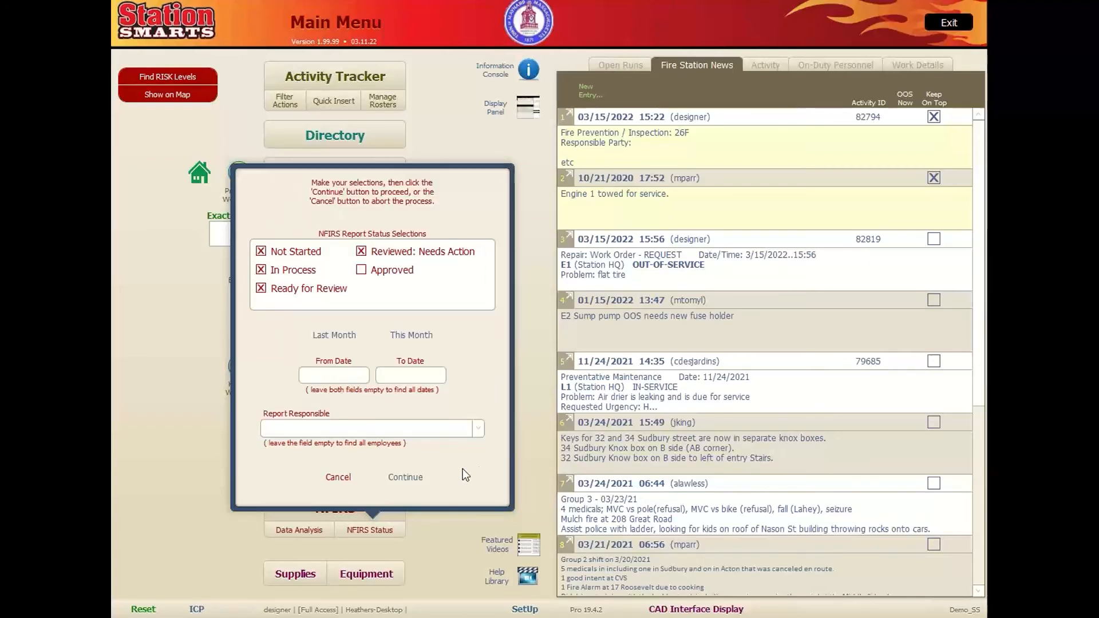
{"action": "left_click", "coordinate": [405, 476]}
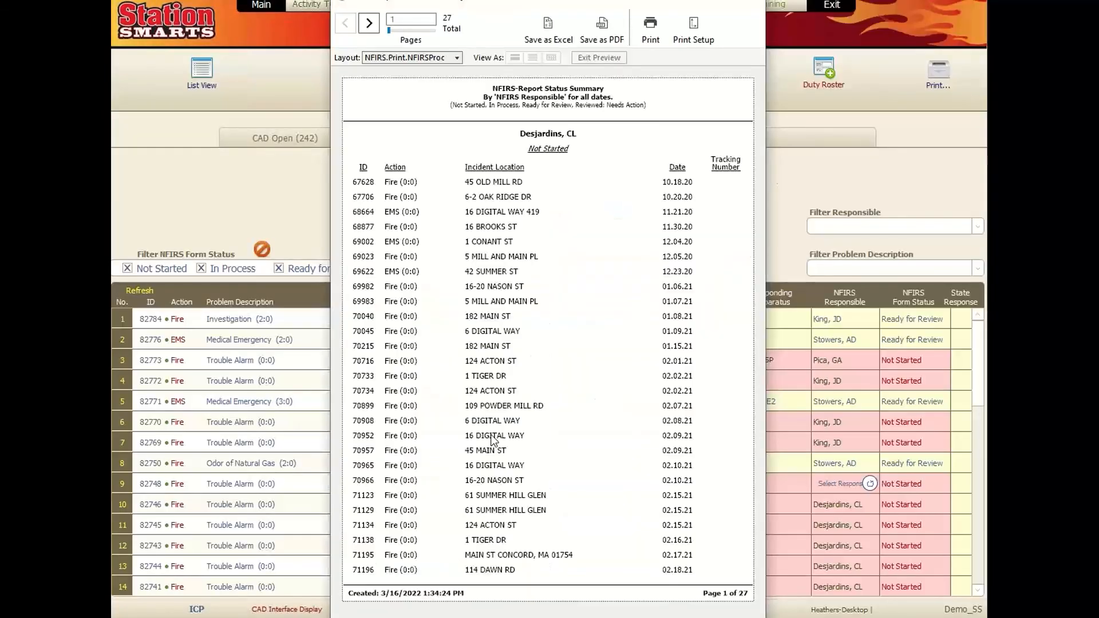
- Page through the 27-page NFIRS Report Status Summary preview, then close it
{"action": "left_click", "coordinate": [369, 24]}
{"action": "left_click", "coordinate": [370, 23]}
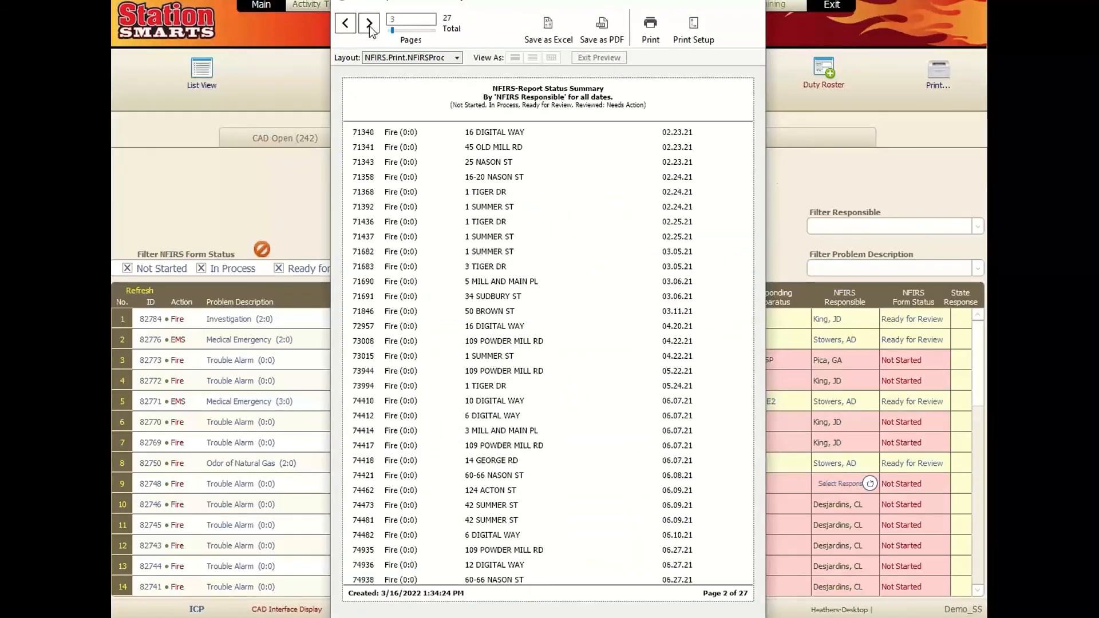
{"action": "left_click", "coordinate": [369, 23]}
{"action": "left_click", "coordinate": [369, 24]}
{"action": "left_click", "coordinate": [369, 24]}
{"action": "left_click", "coordinate": [369, 24]}
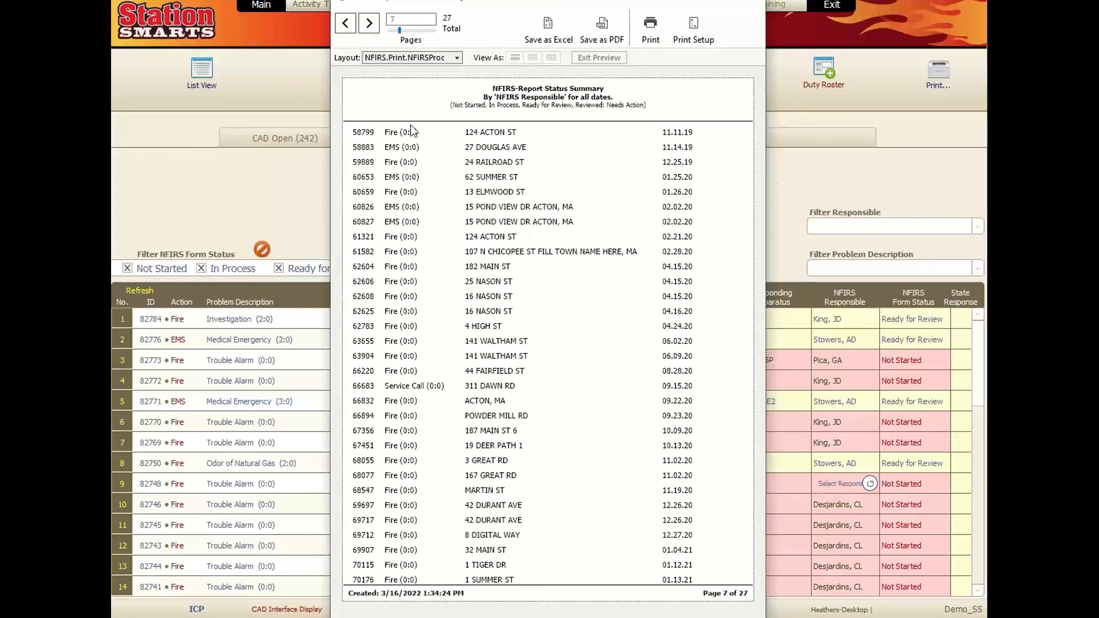
{"action": "left_click", "coordinate": [345, 23]}
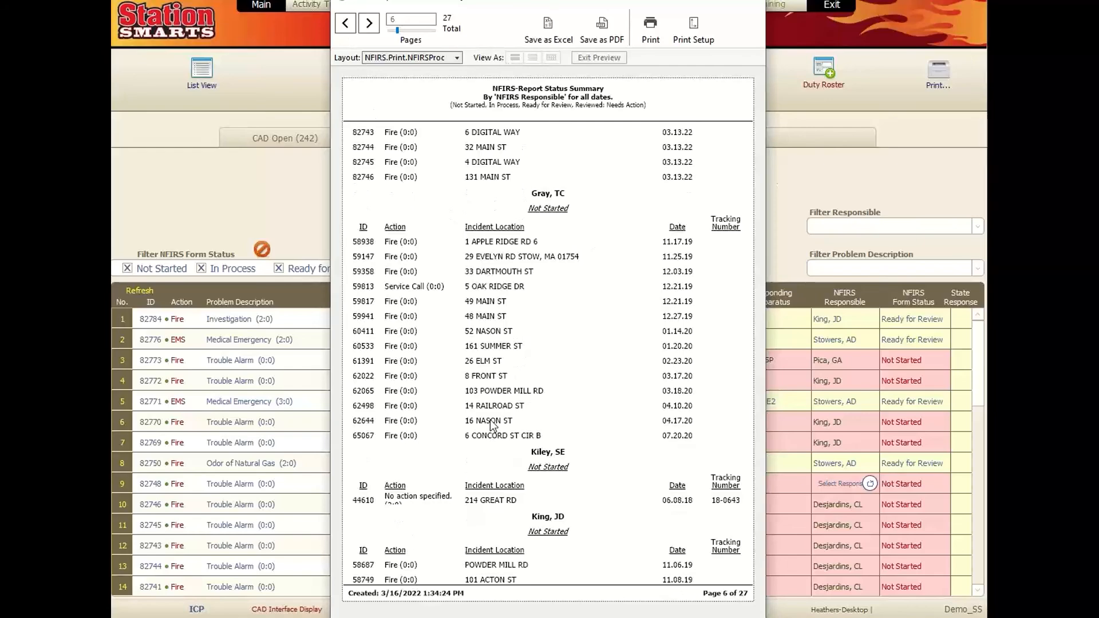
{"action": "left_click", "coordinate": [372, 25]}
{"action": "left_click", "coordinate": [372, 25]}
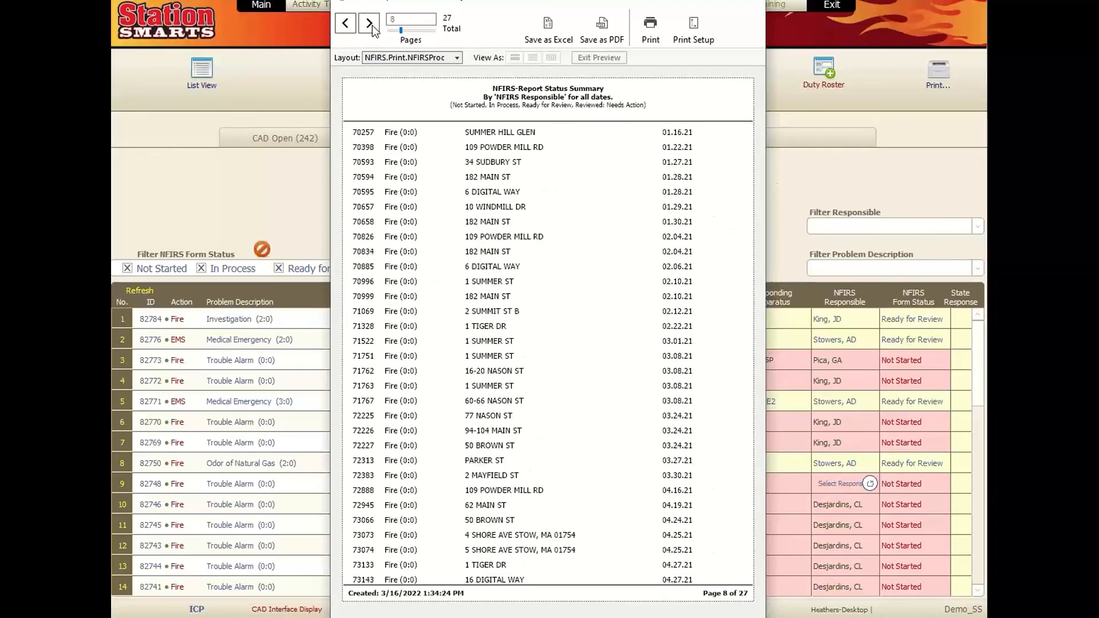
{"action": "left_click", "coordinate": [372, 25]}
{"action": "left_click", "coordinate": [372, 25]}
{"action": "left_click", "coordinate": [372, 25]}
{"action": "left_click", "coordinate": [372, 25]}
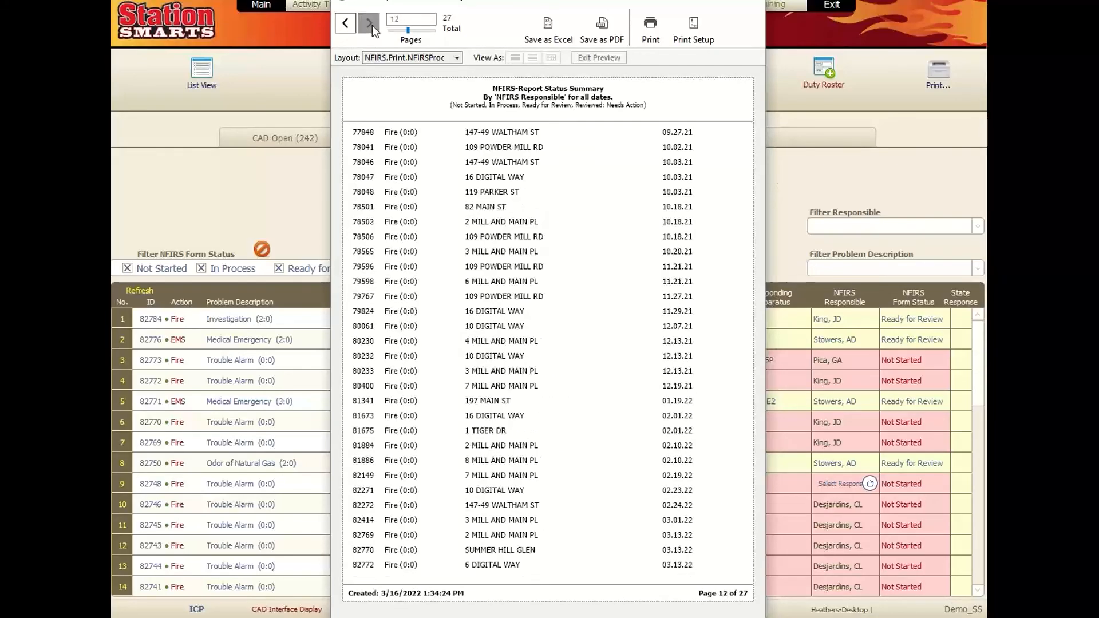
{"action": "left_click", "coordinate": [372, 26]}
{"action": "left_click", "coordinate": [372, 25]}
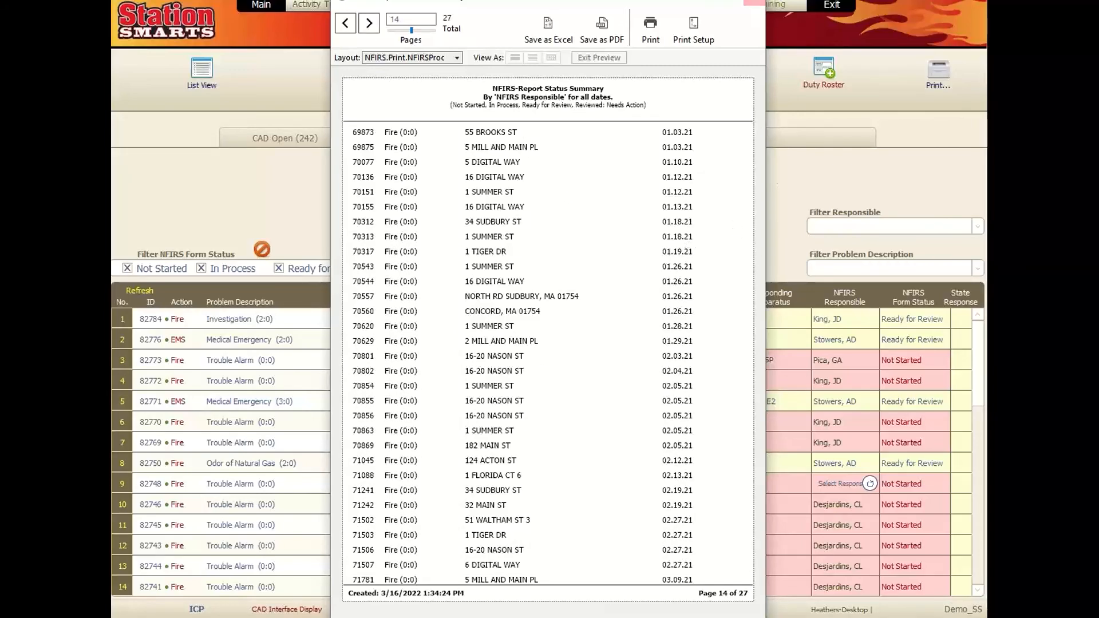
{"action": "left_click", "coordinate": [754, 6]}
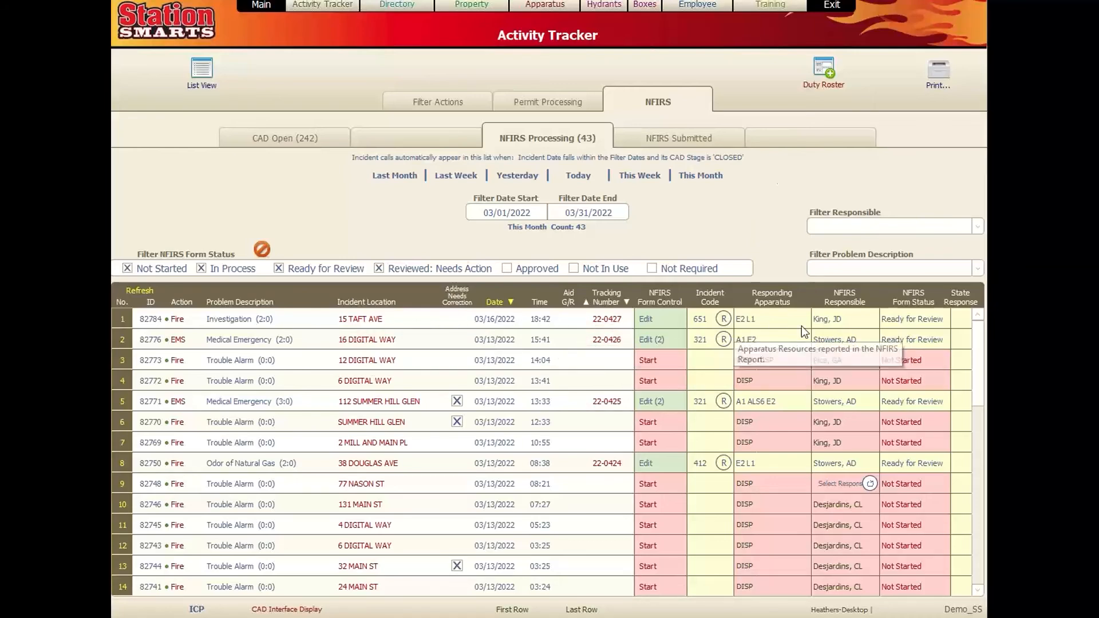
- Open incident 22-0427's activity details, check its assigned personnel, and start an email about it
{"action": "left_click", "coordinate": [642, 329]}
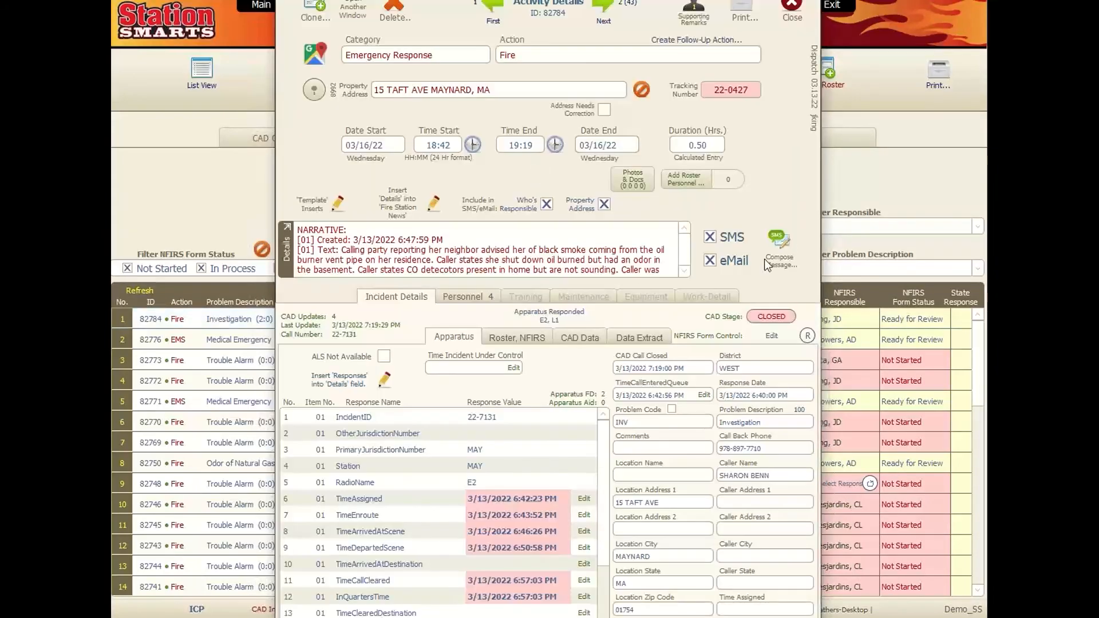
{"action": "left_click", "coordinate": [471, 295]}
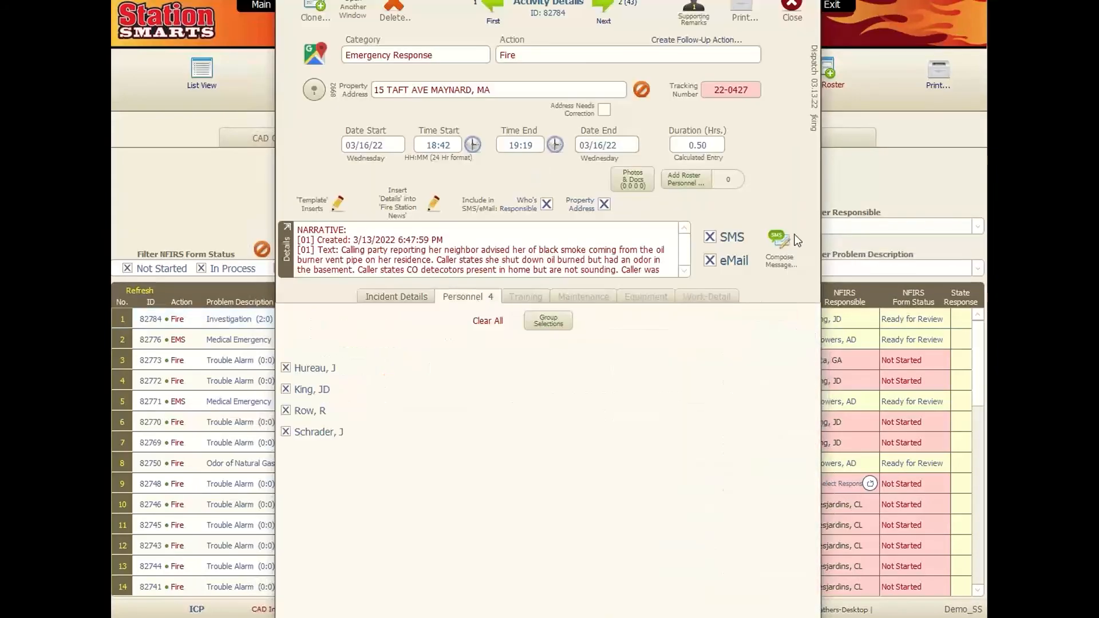
{"action": "left_click", "coordinate": [780, 243]}
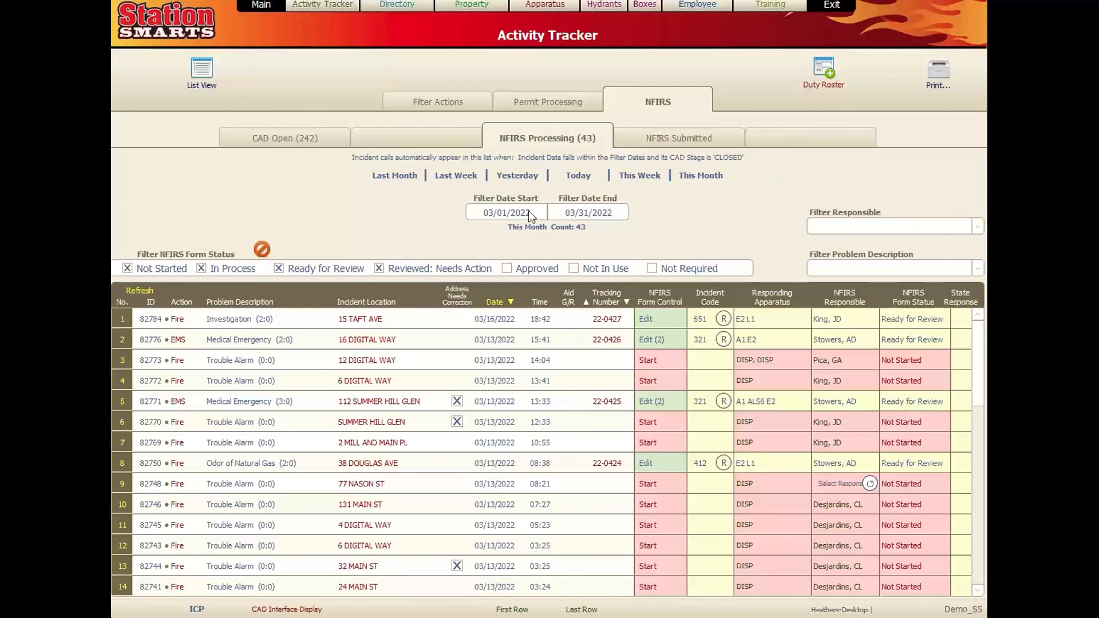
- Dismiss the responsible-member choices and reload the NFIRS Processing list from the main menu
{"action": "left_click", "coordinate": [976, 227]}
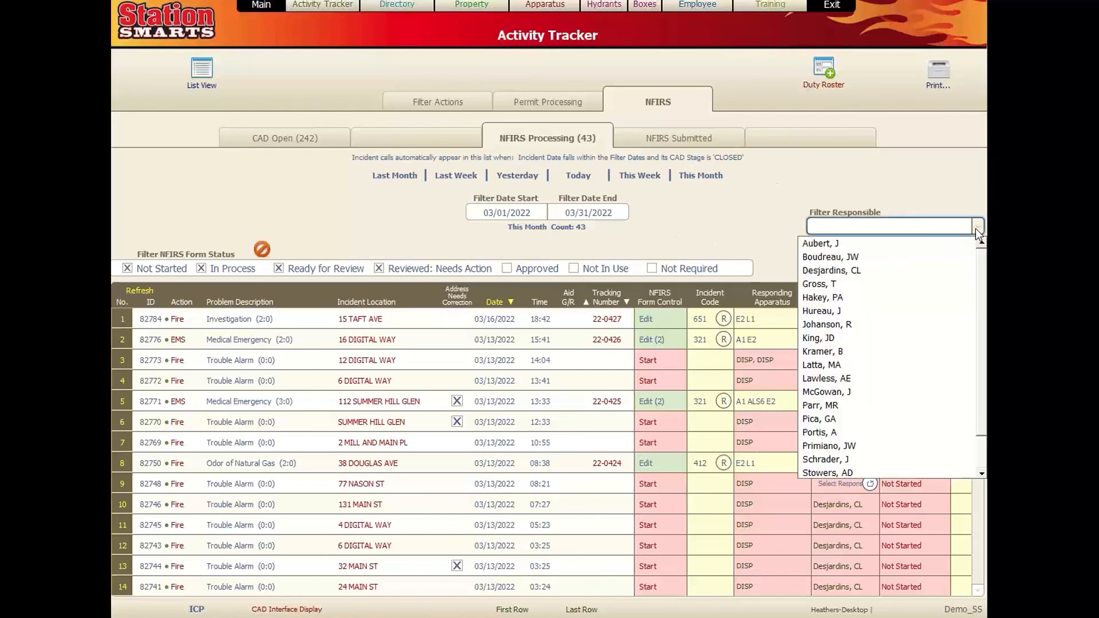
{"action": "left_click", "coordinate": [782, 230]}
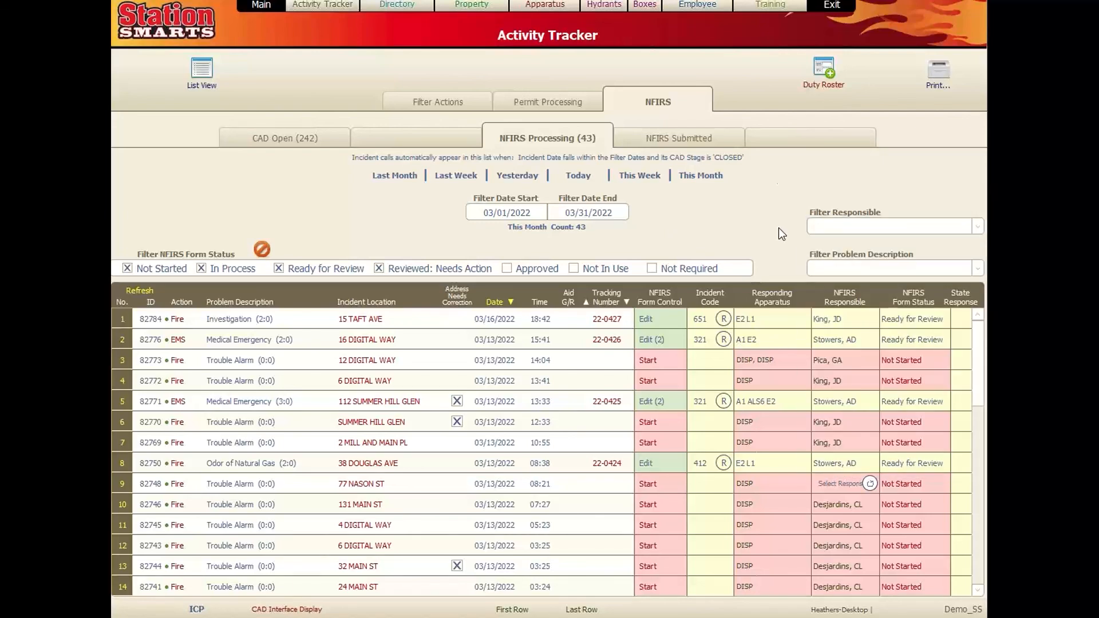
{"action": "left_click", "coordinate": [247, 17]}
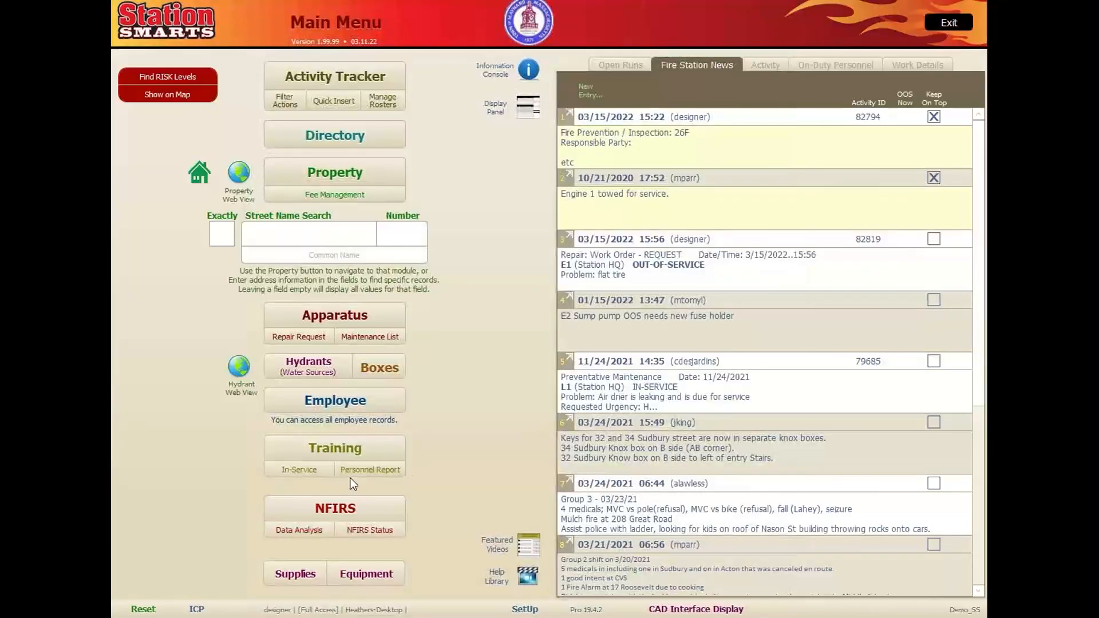
{"action": "left_click", "coordinate": [327, 505]}
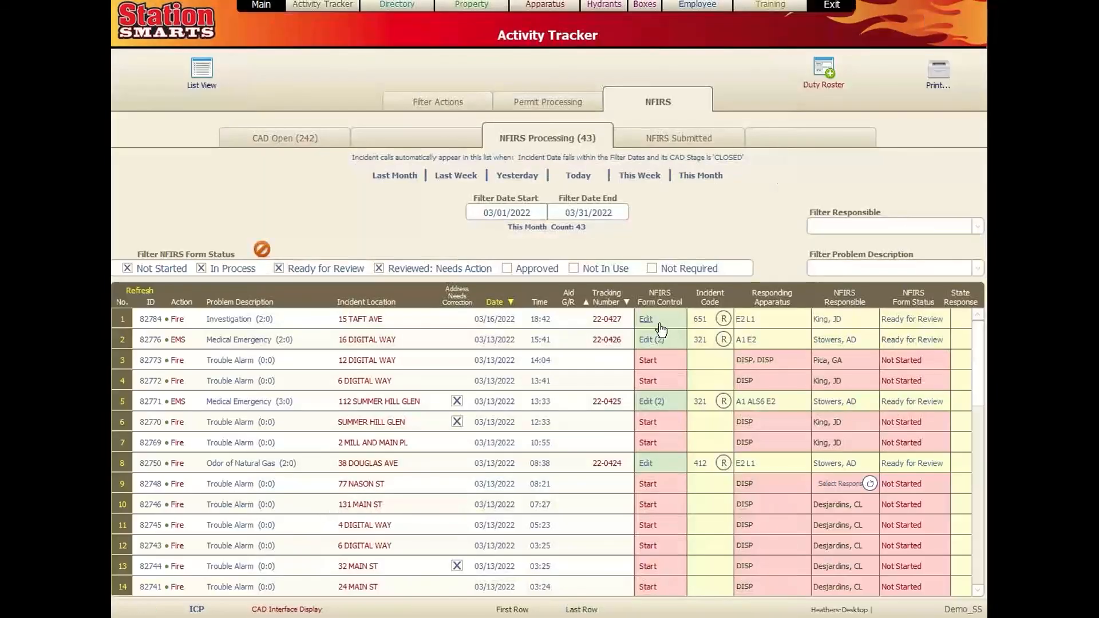
- Filter the list to one responsible member and hide Ready for Review reports
{"action": "left_click", "coordinate": [887, 226]}
{"action": "left_click", "coordinate": [753, 225]}
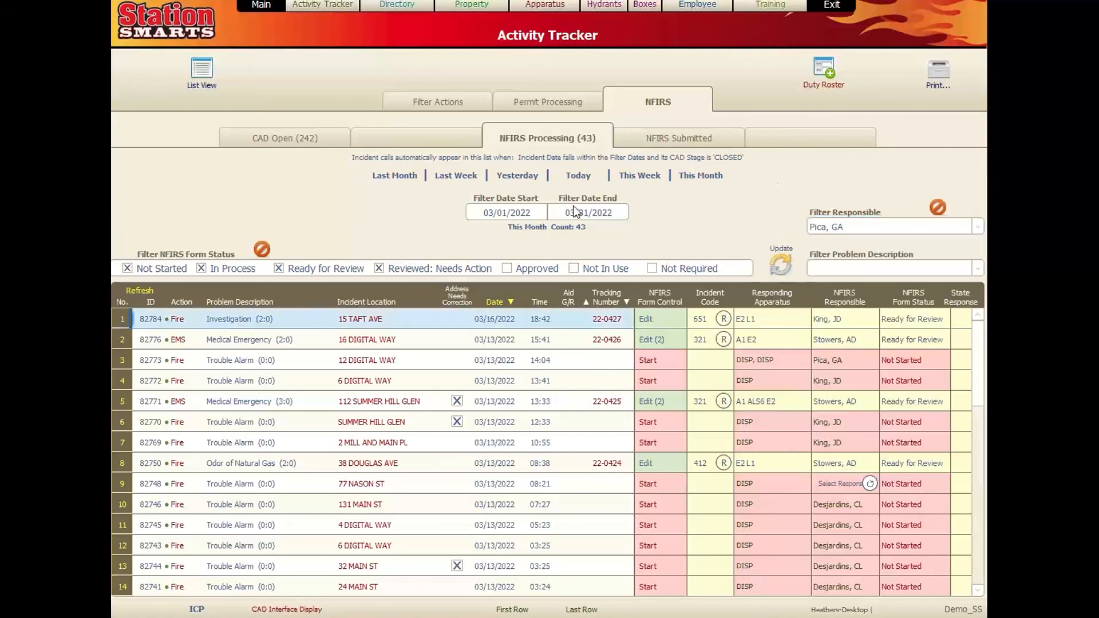
{"action": "left_click", "coordinate": [782, 266]}
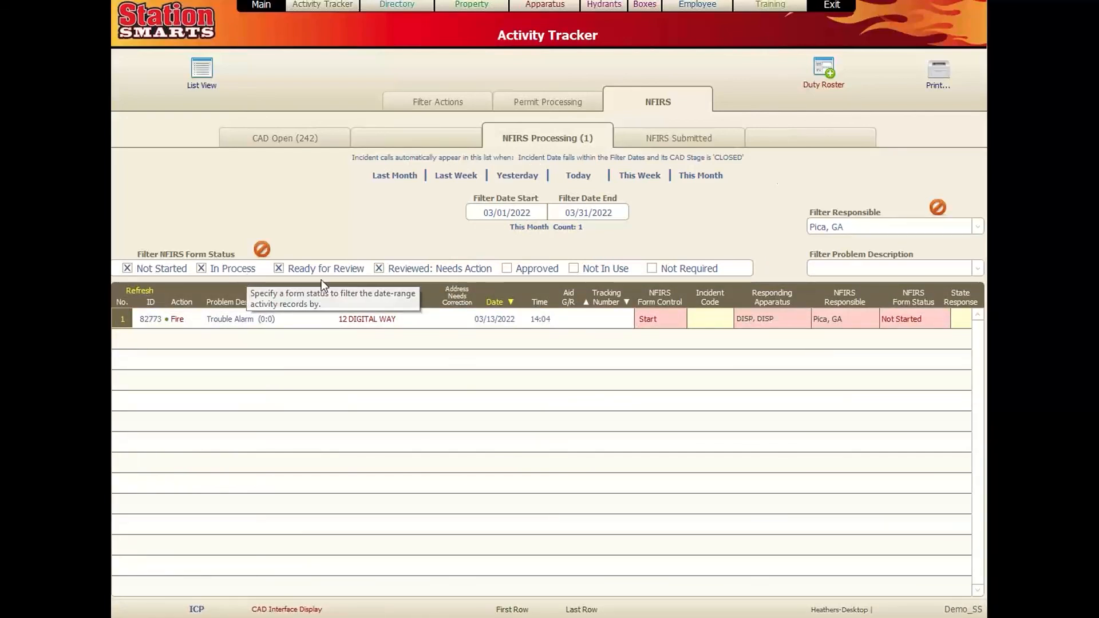
{"action": "left_click", "coordinate": [280, 269]}
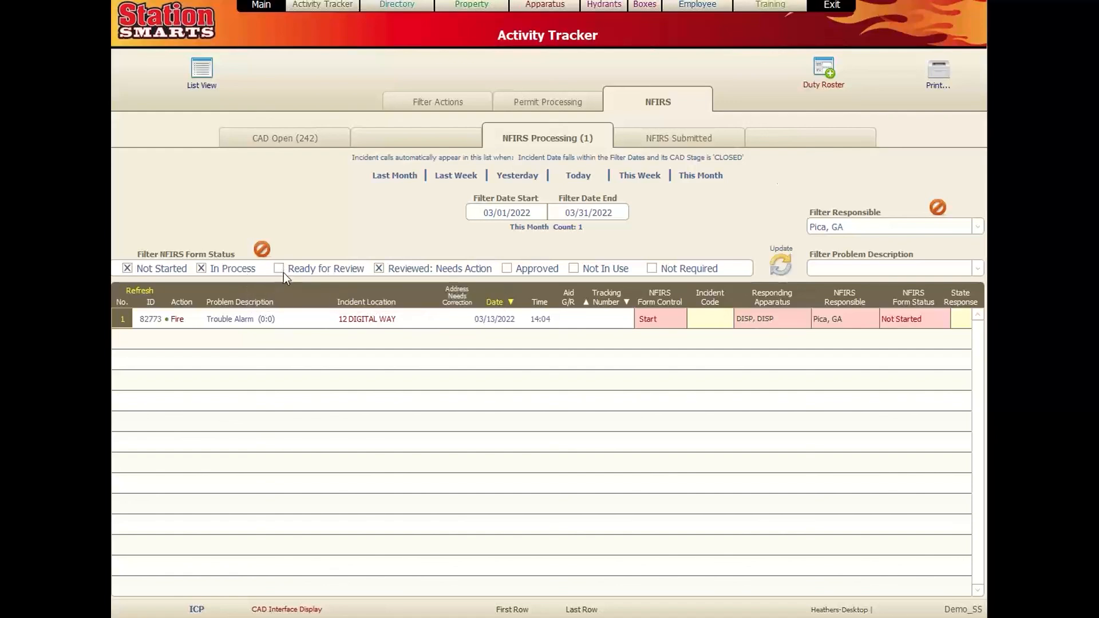